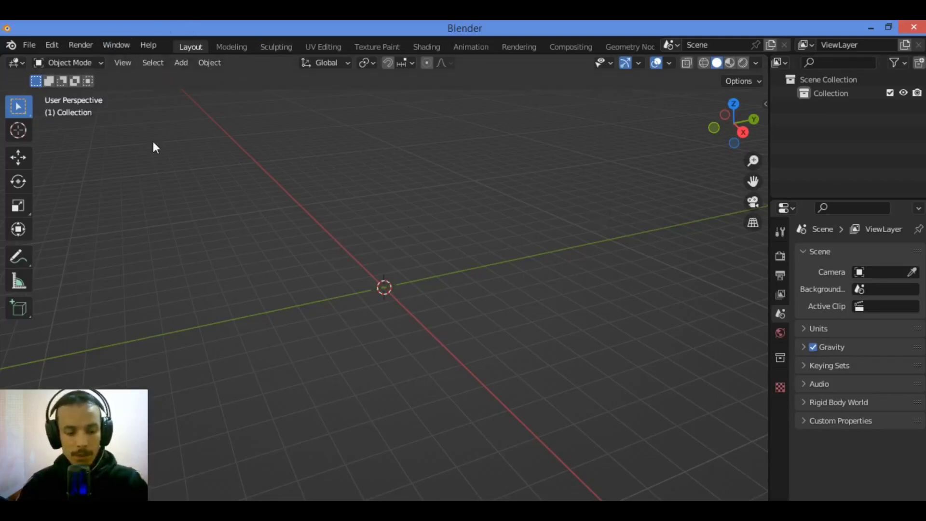
key(shift+a)
mouse_move(153, 141)
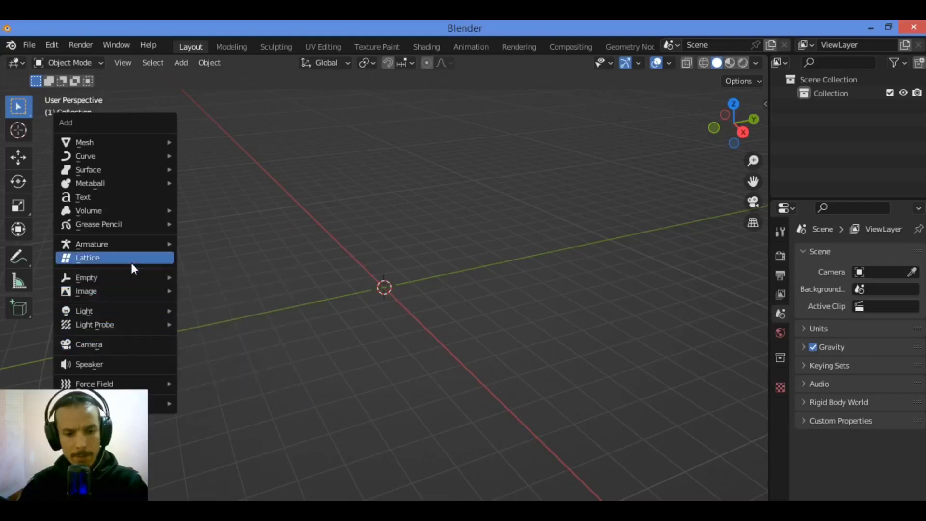
mouse_move(125, 291)
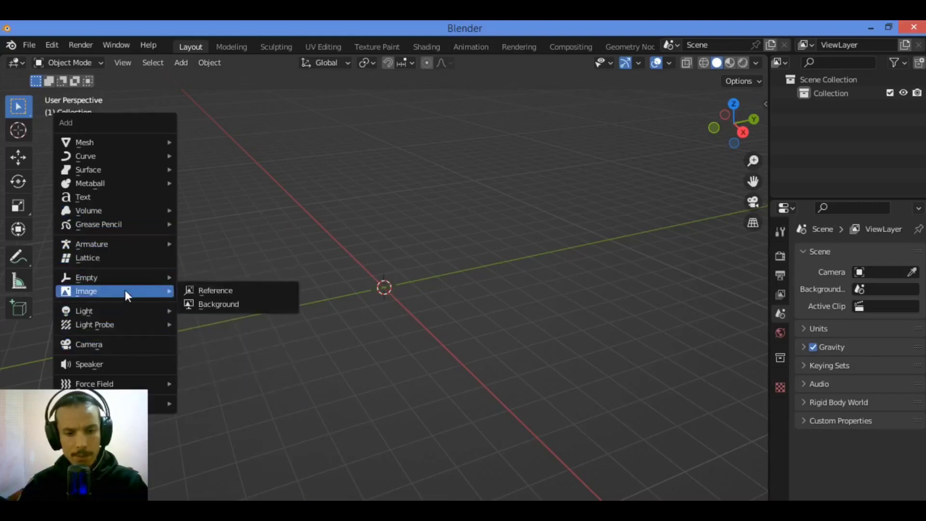
click(265, 290)
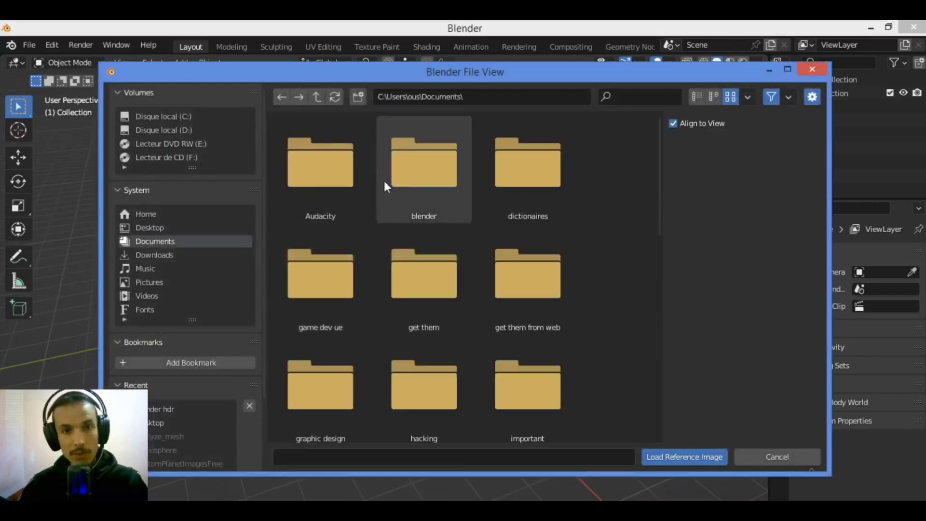
drag(658, 154, 643, 388)
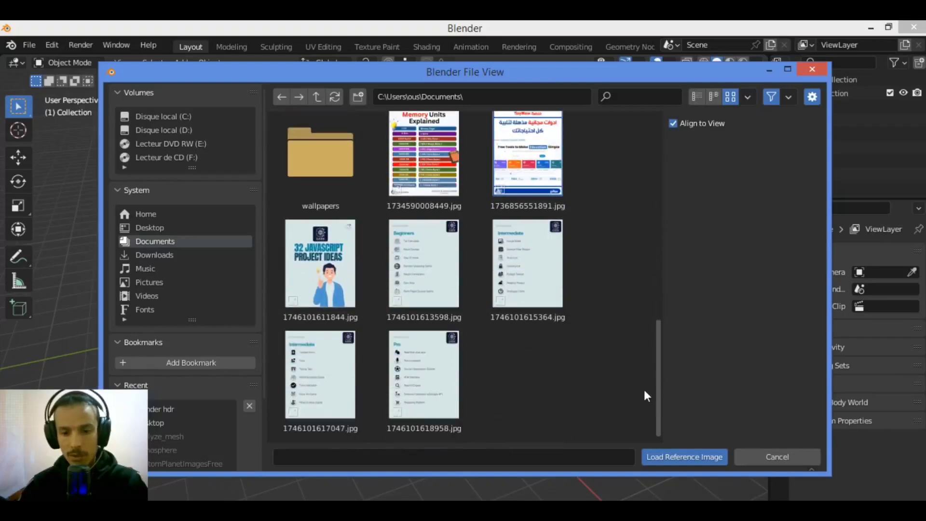
click(153, 228)
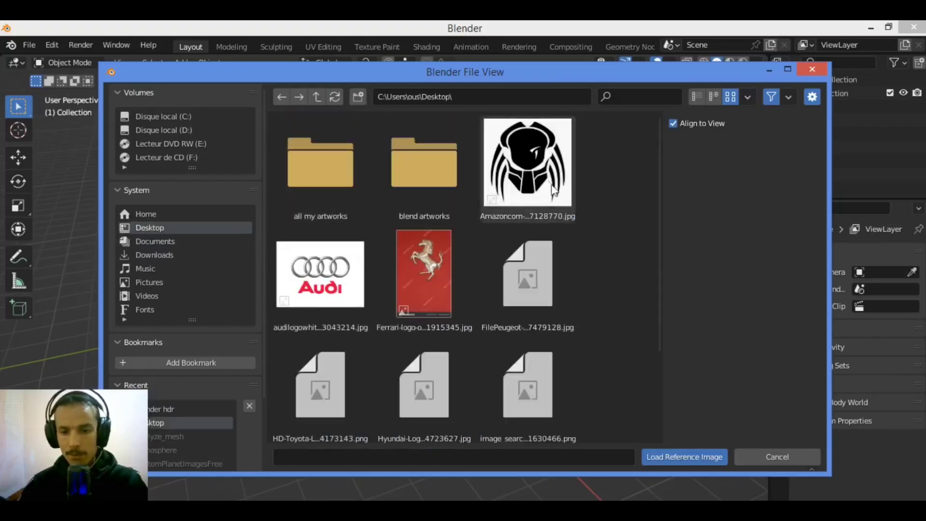
click(499, 208)
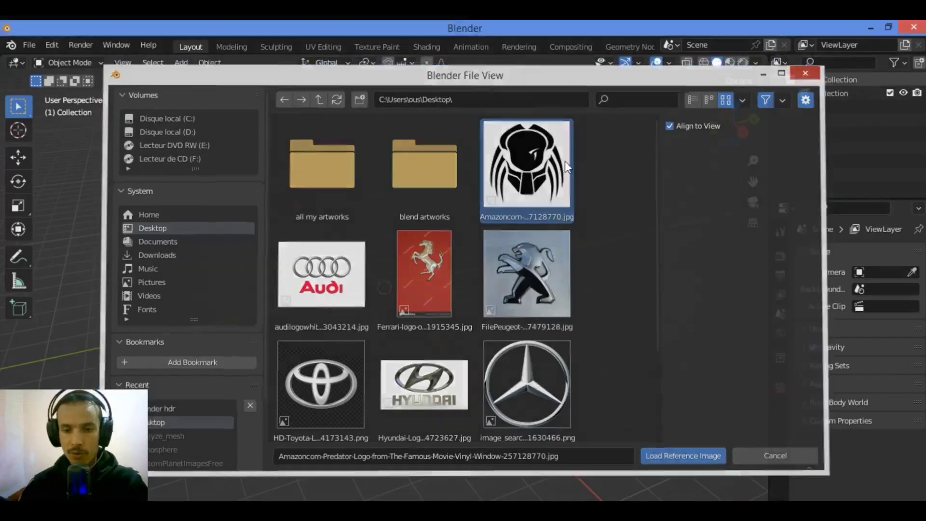
click(824, 73)
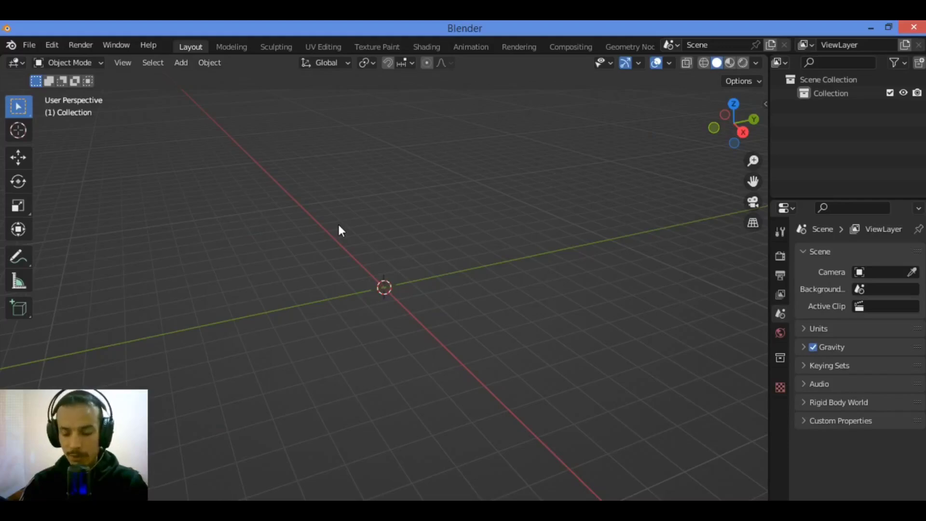
Switch to the front view and load the Predator logo JPG from the Desktop folder as a reference image
key(KP_1)
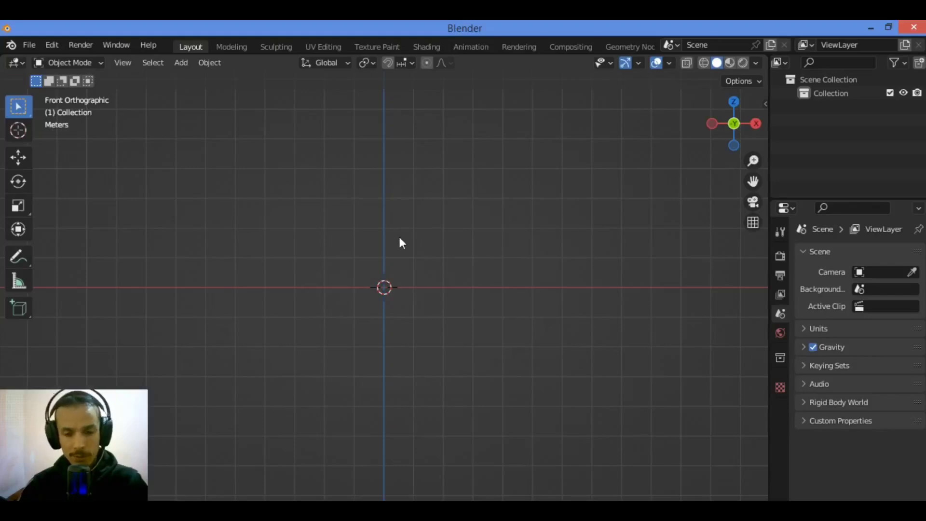
key(shift+a)
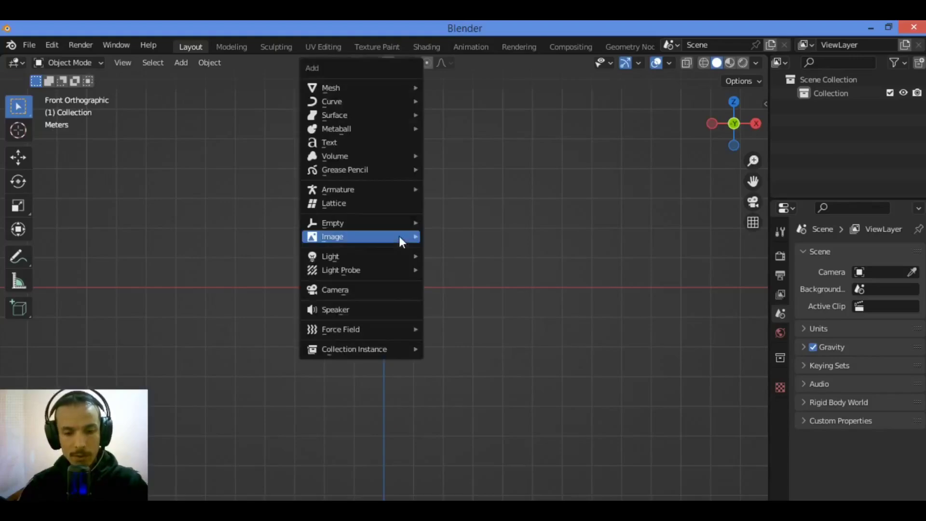
mouse_move(399, 237)
click(477, 237)
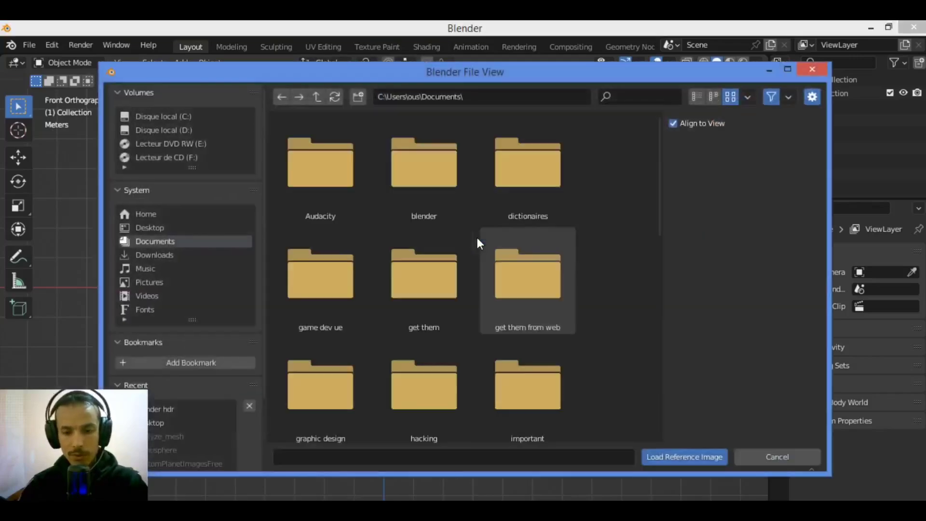
click(159, 228)
scroll(529, 196, down, 3)
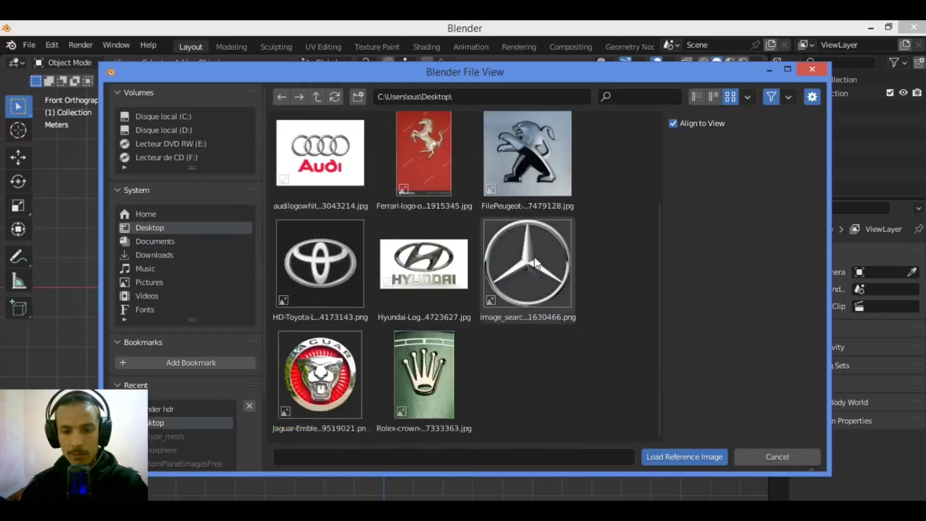
scroll(529, 197, up, 3)
click(529, 197)
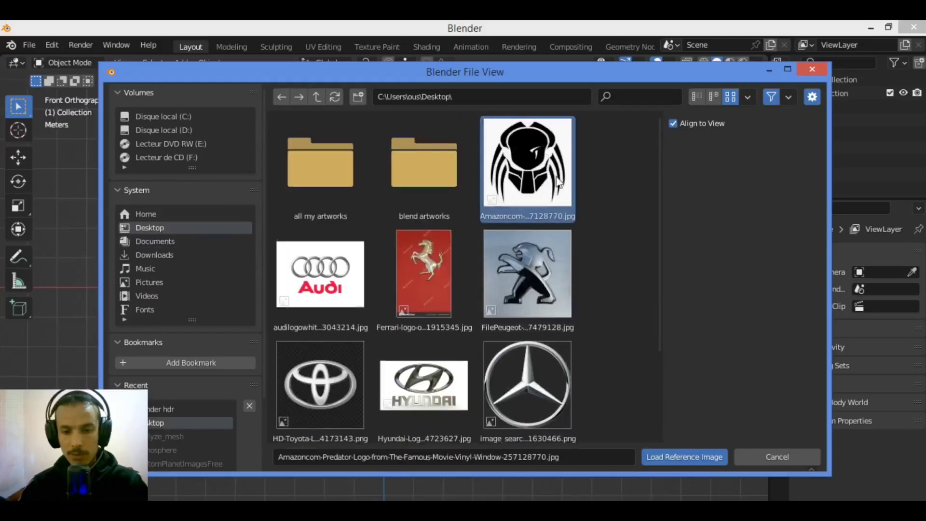
click(678, 459)
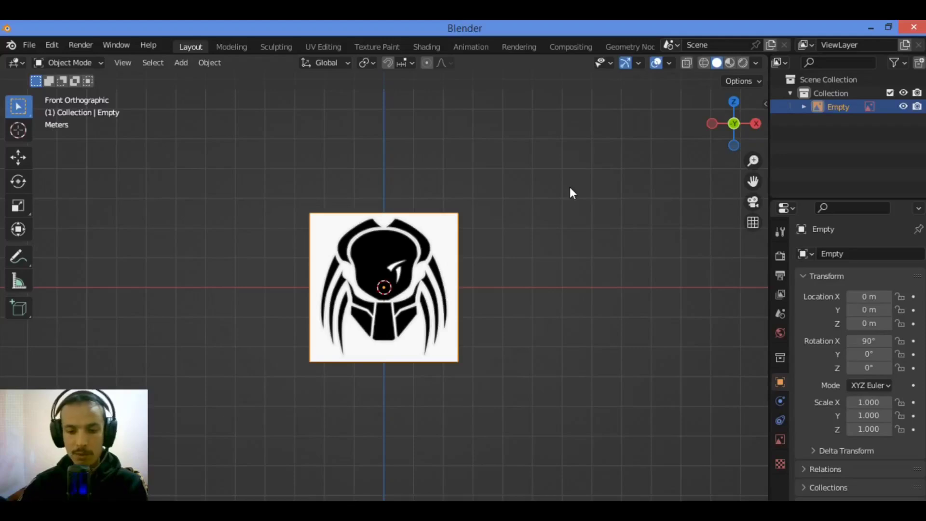
drag(745, 130, 771, 152)
drag(613, 168, 655, 177)
key(KP_1)
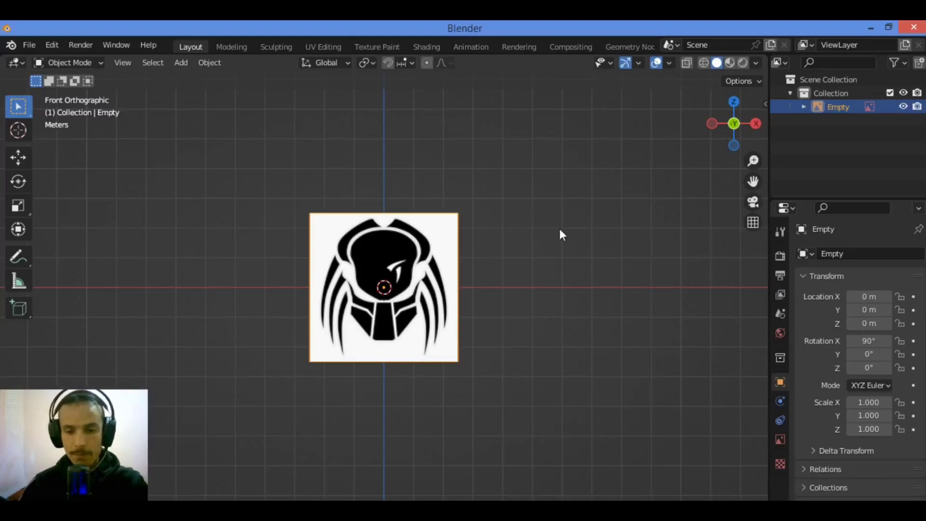
scroll(562, 235, up, 6)
scroll(560, 237, down, 1)
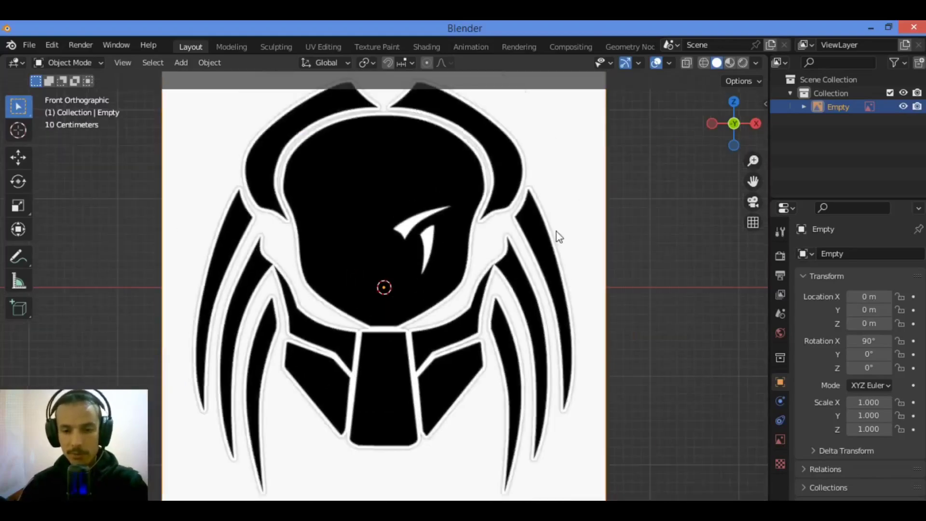
scroll(558, 237, down, 1)
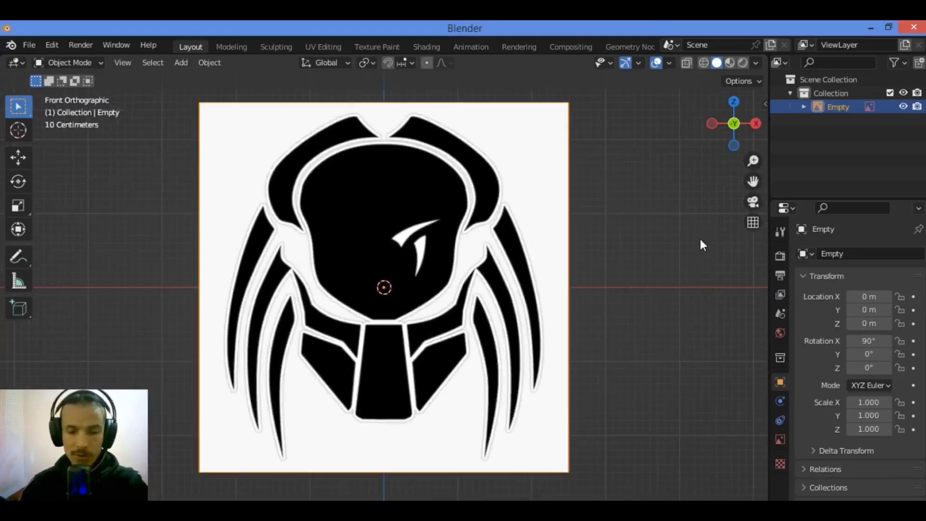
Turn on the Screencast Keys overlay in the viewport, leaving its shadow and last-operator options off
key(n)
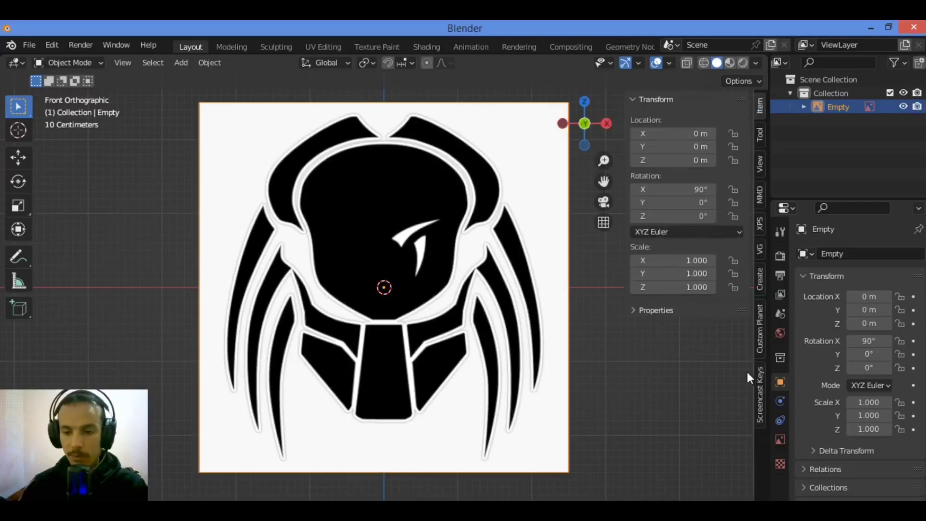
click(760, 394)
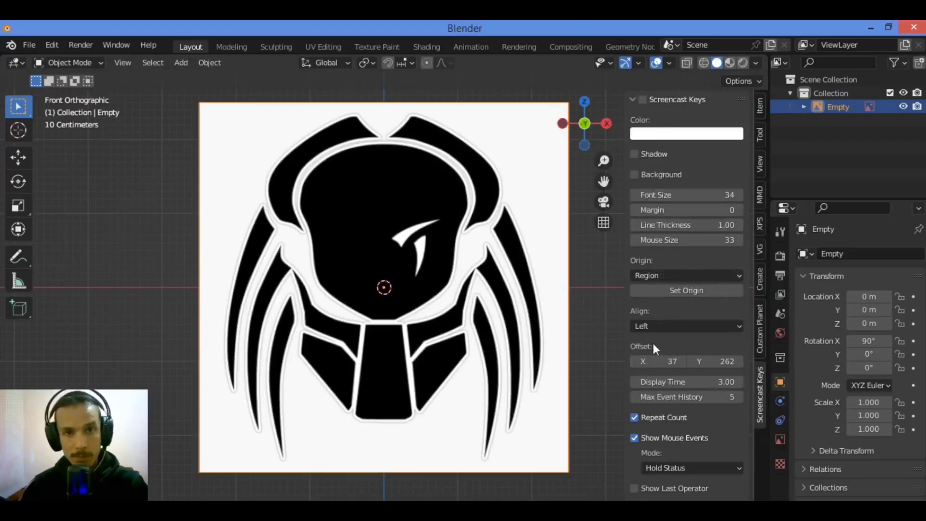
scroll(685, 372, down, 2)
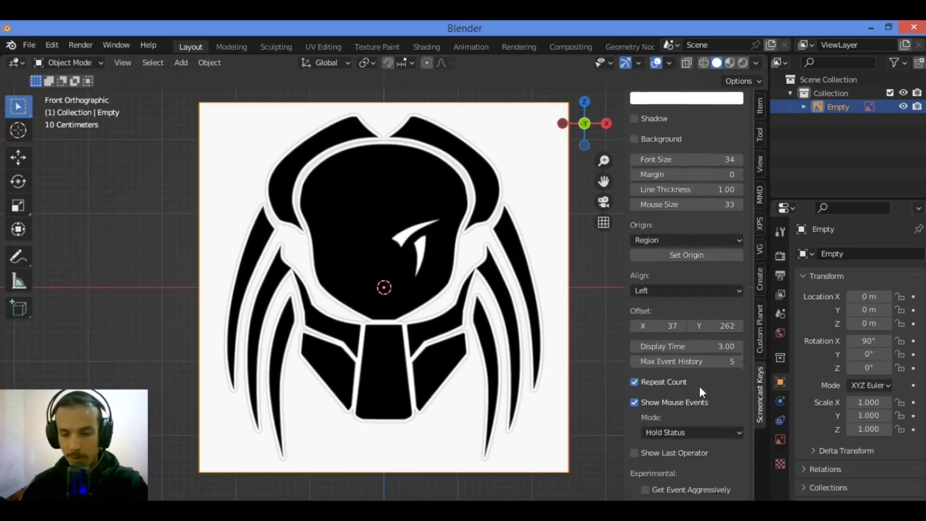
click(636, 454)
click(636, 454)
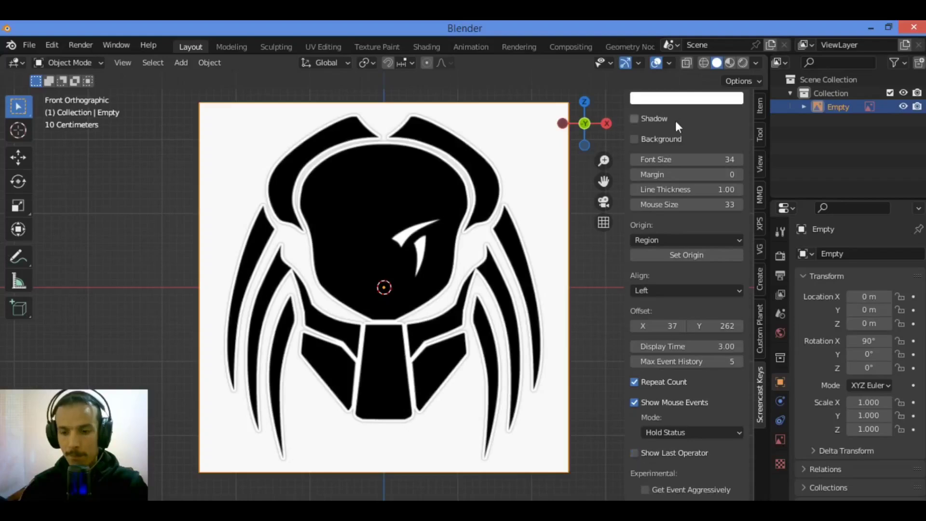
click(634, 119)
click(634, 120)
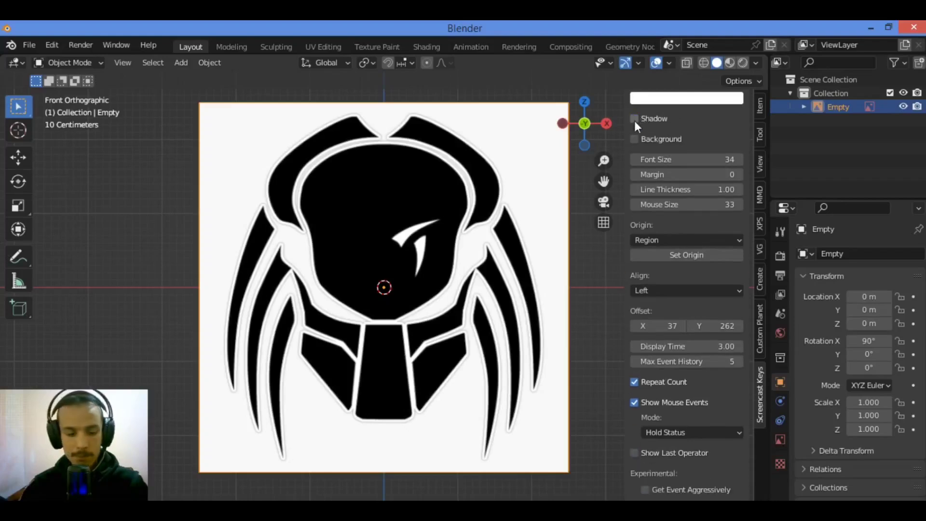
key(n)
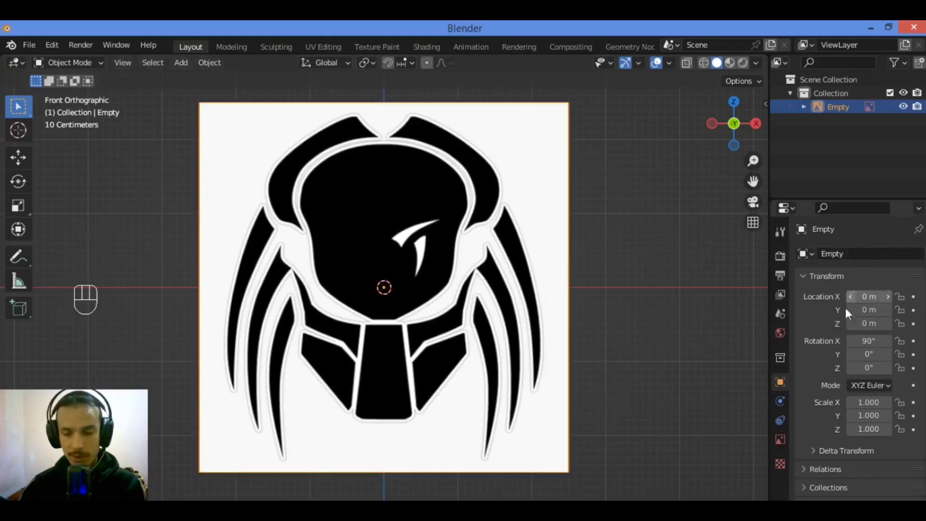
Enable opacity for the Predator reference image and set it to 0.241
click(782, 440)
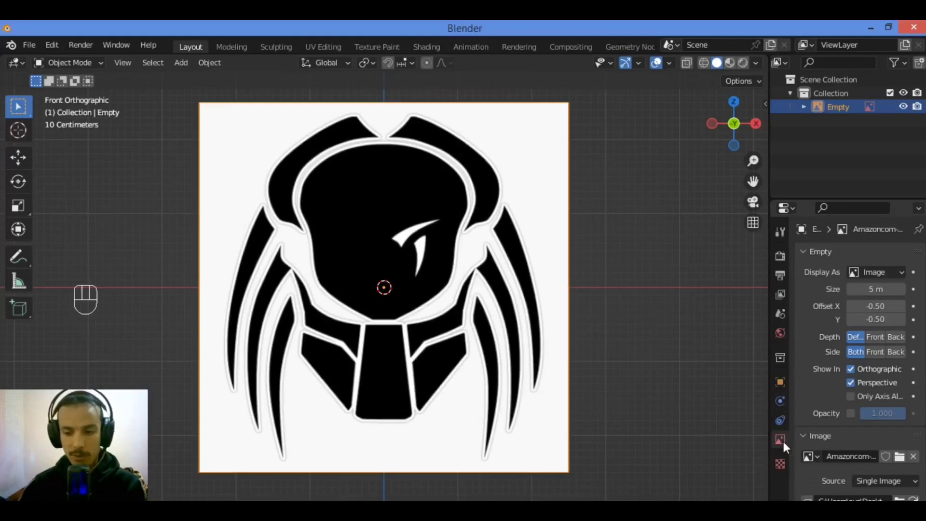
scroll(849, 461, down, 2)
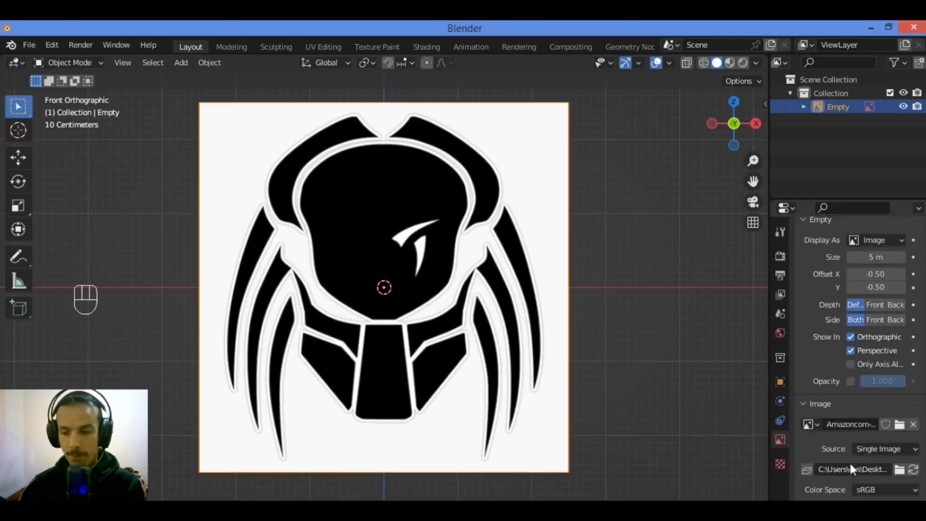
scroll(846, 367, up, 2)
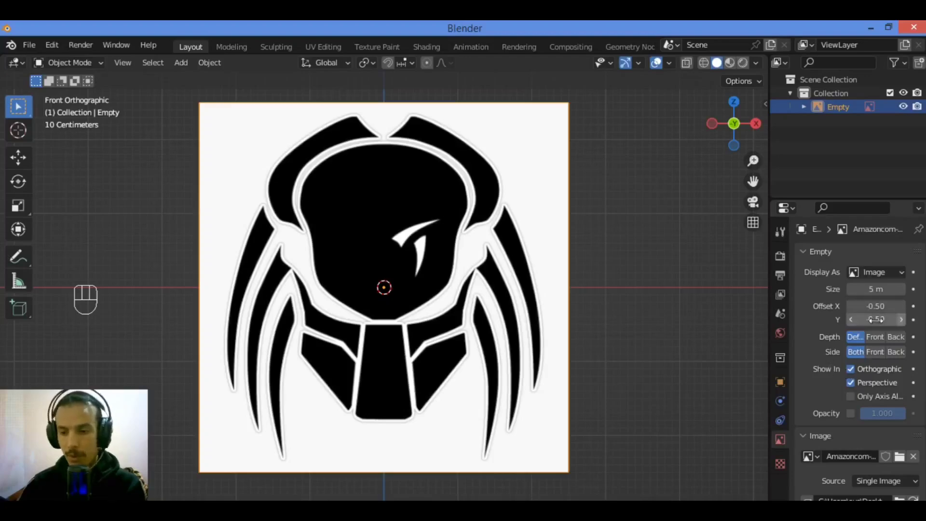
drag(767, 289, 726, 289)
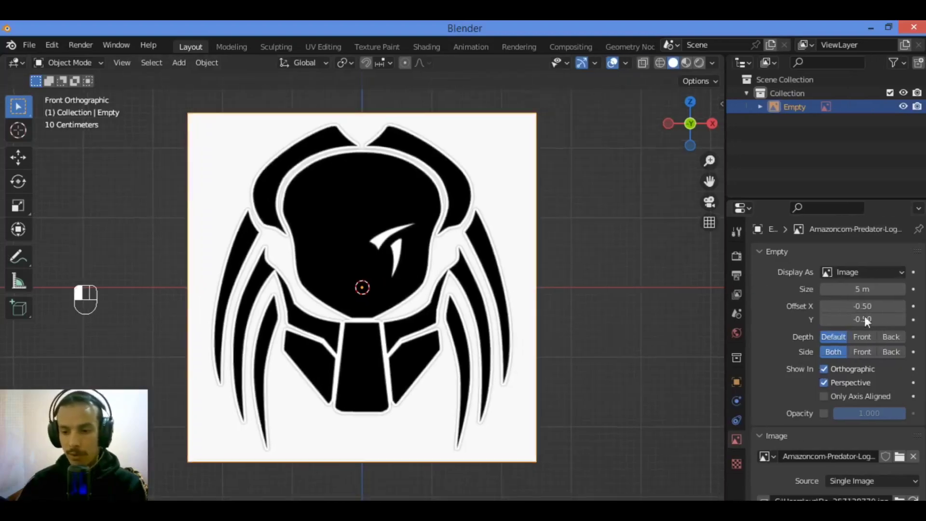
scroll(825, 391, down, 2)
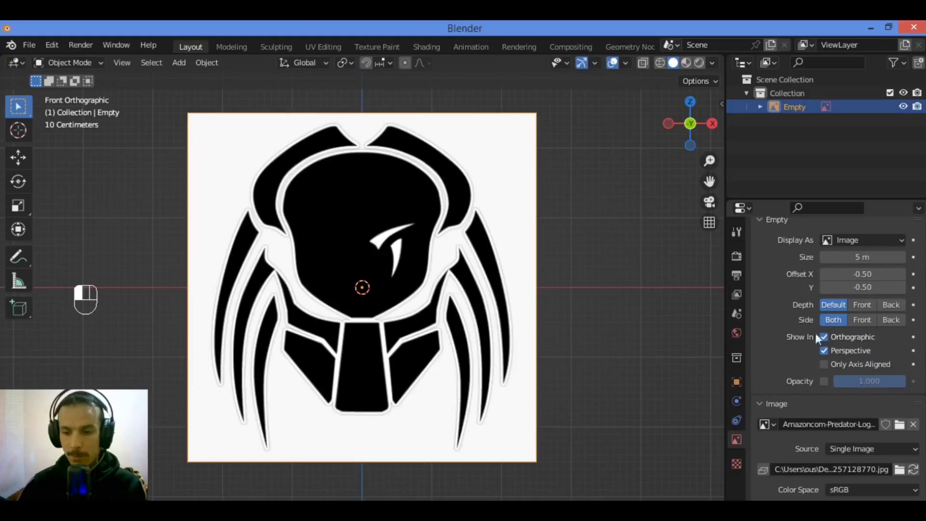
scroll(831, 349, up, 2)
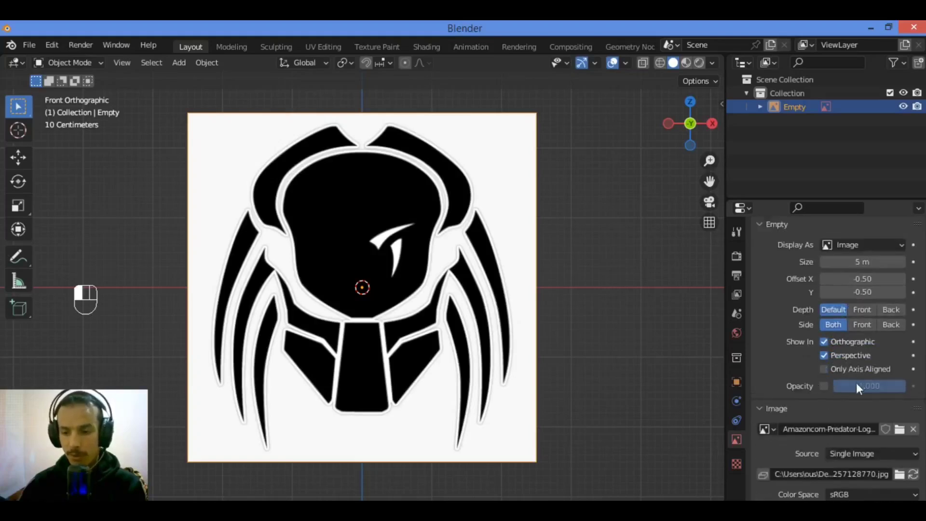
click(824, 385)
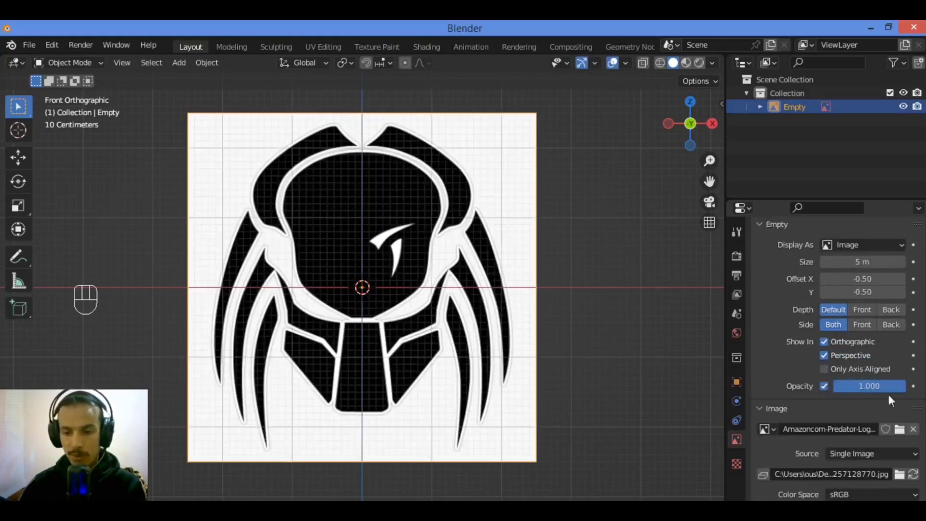
drag(889, 385, 850, 386)
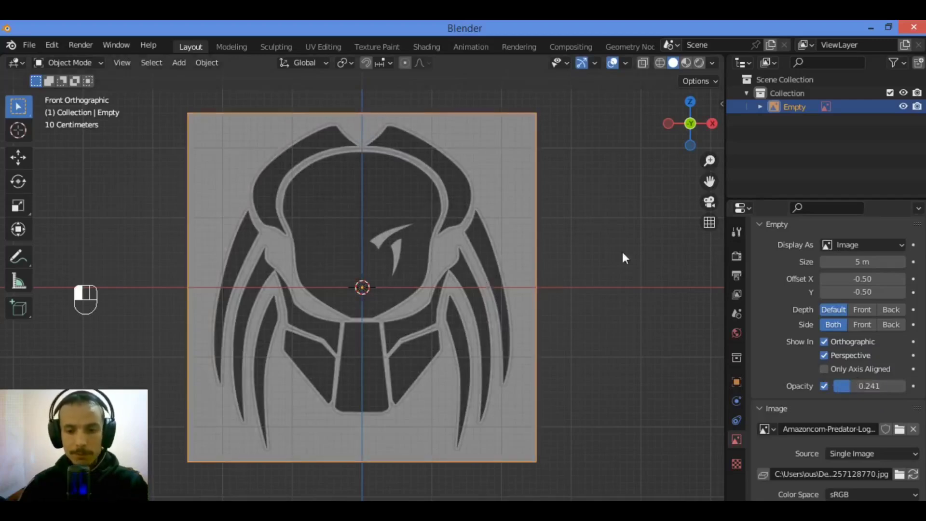
Deselect the Predator reference image
click(550, 238)
scroll(436, 178, up, 2)
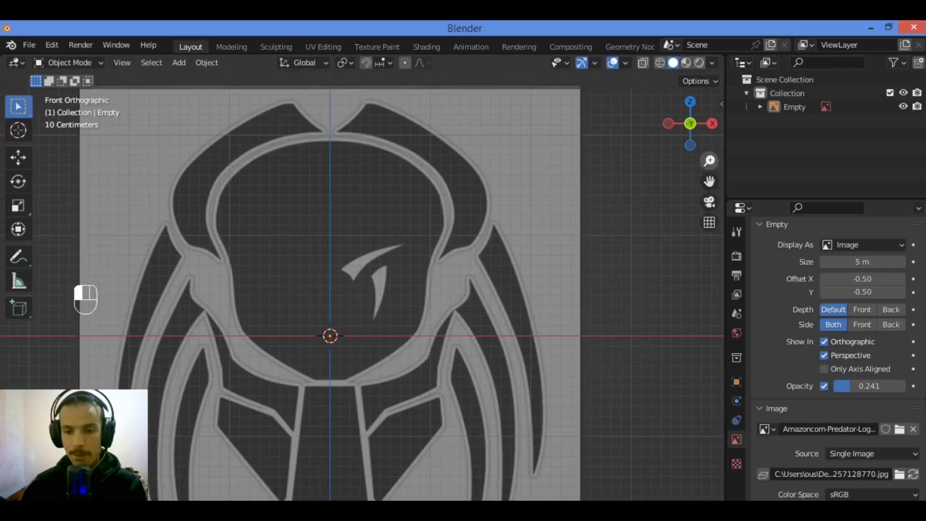
drag(709, 161, 709, 176)
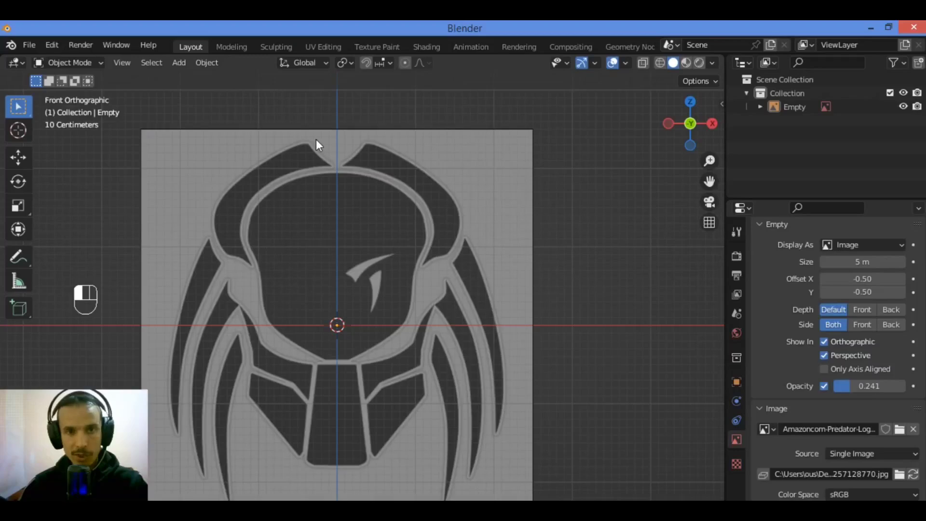
scroll(316, 138, up, 2)
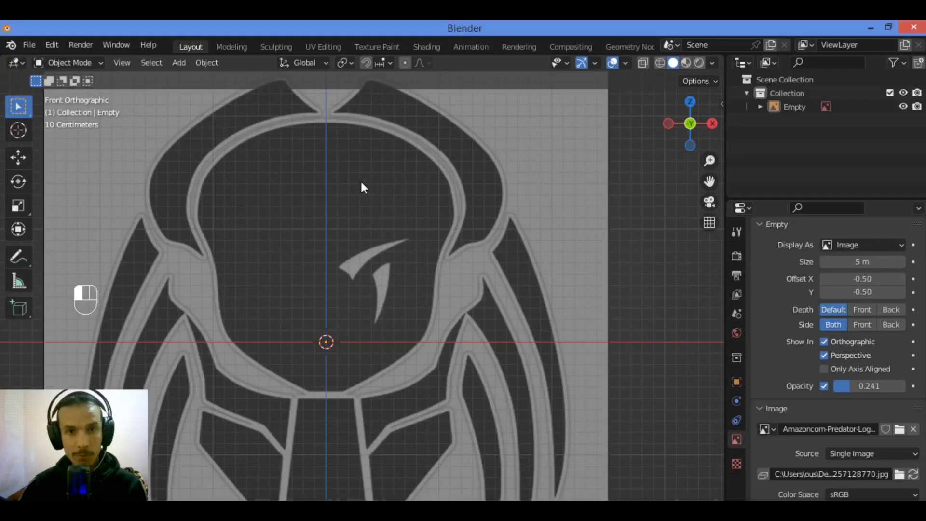
Annotate the right half of the face area with a near-vertical line beside the centre axis and strokes following its curved outer edge
click(19, 256)
scroll(426, 188, up, 1)
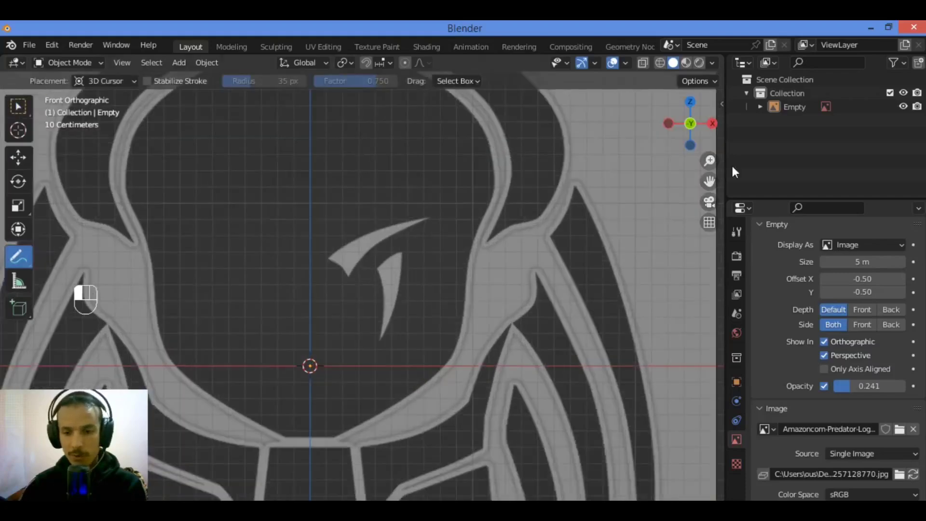
drag(709, 161, 708, 161)
scroll(500, 222, down, 1)
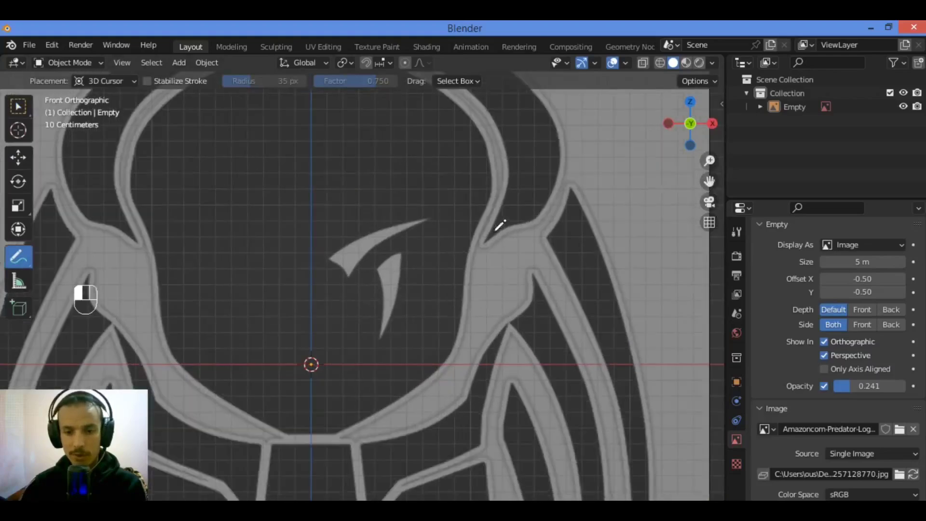
mouse_move(484, 147)
mouse_down()
mouse_move(498, 173)
mouse_move(444, 363)
mouse_move(343, 429)
mouse_move(312, 433)
mouse_move(326, 298)
mouse_up()
drag(326, 297, 328, 101)
Annotate short crosswise strokes running inward from the face's curved right edge, from the upper curve down to the chin
mouse_move(485, 145)
mouse_down()
mouse_move(462, 108)
mouse_move(427, 87)
mouse_move(442, 115)
mouse_move(418, 122)
mouse_up()
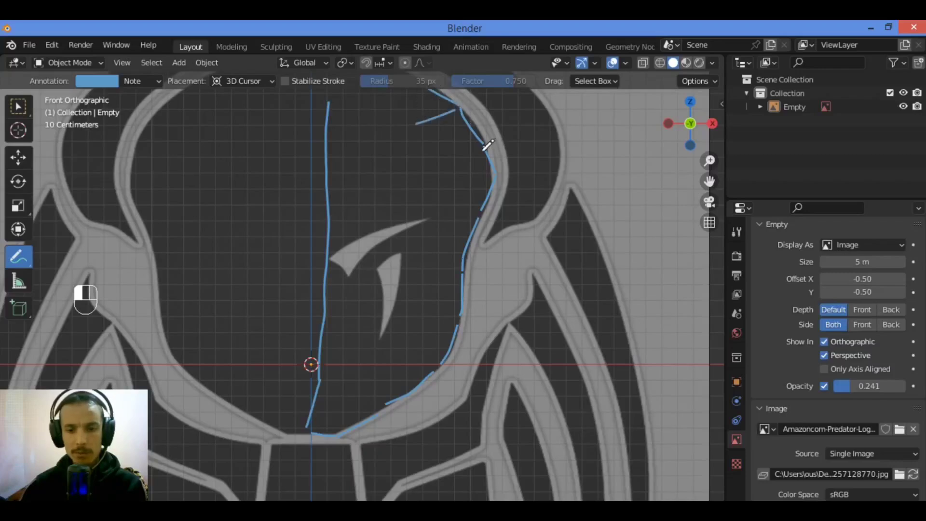
drag(481, 151, 434, 164)
drag(481, 211, 438, 202)
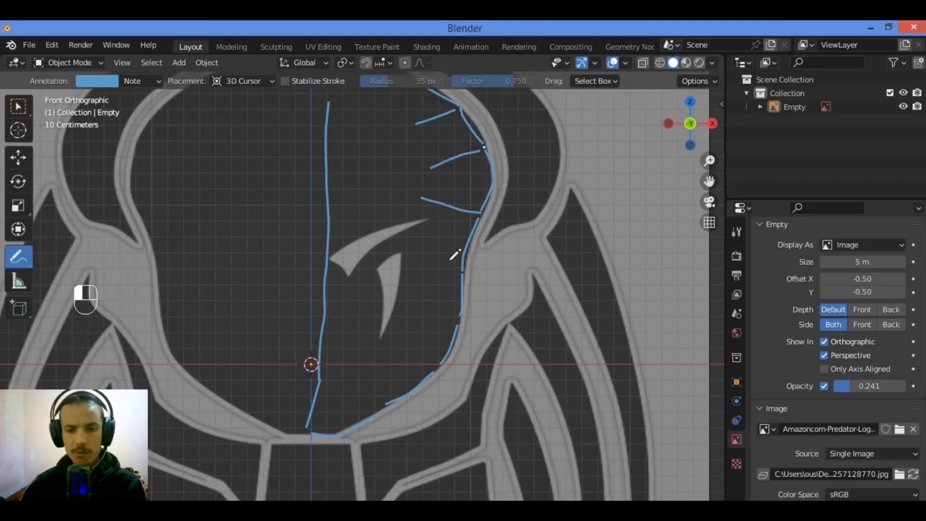
drag(463, 278, 414, 258)
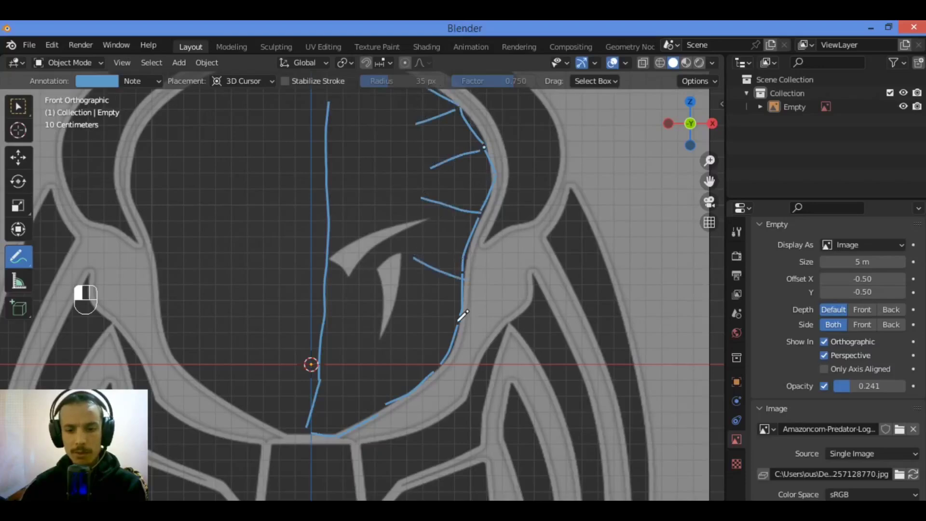
drag(457, 321, 407, 299)
drag(439, 368, 384, 339)
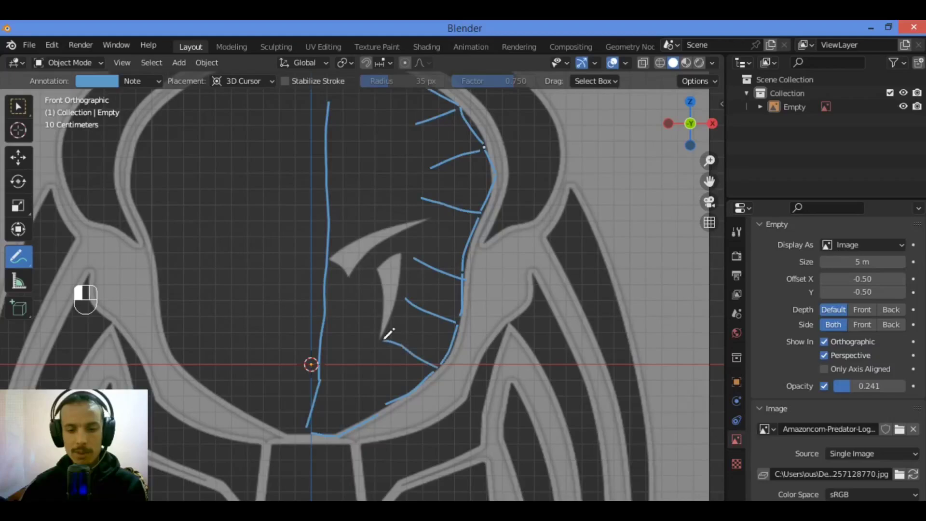
mouse_move(385, 407)
mouse_down()
mouse_move(356, 369)
mouse_move(365, 370)
mouse_up()
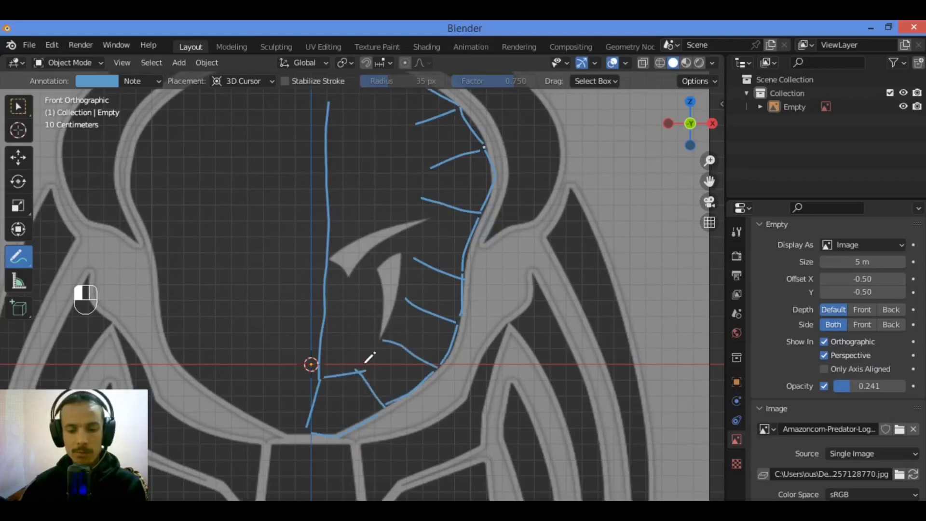
Annotate an inner line joining the ends of the crosswise strokes to sketch a band of four-sided faces along the face's right edge
drag(384, 340, 361, 371)
drag(410, 295, 386, 338)
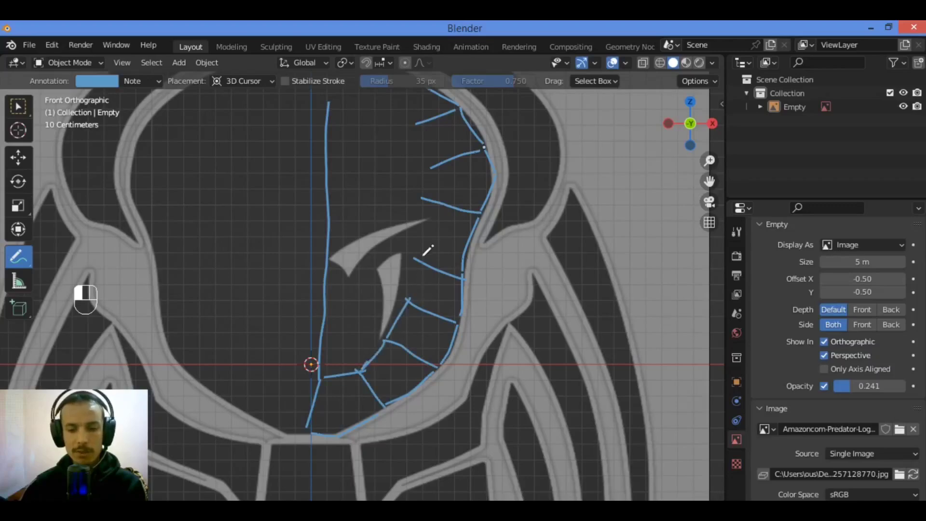
drag(419, 251, 416, 288)
drag(423, 195, 420, 244)
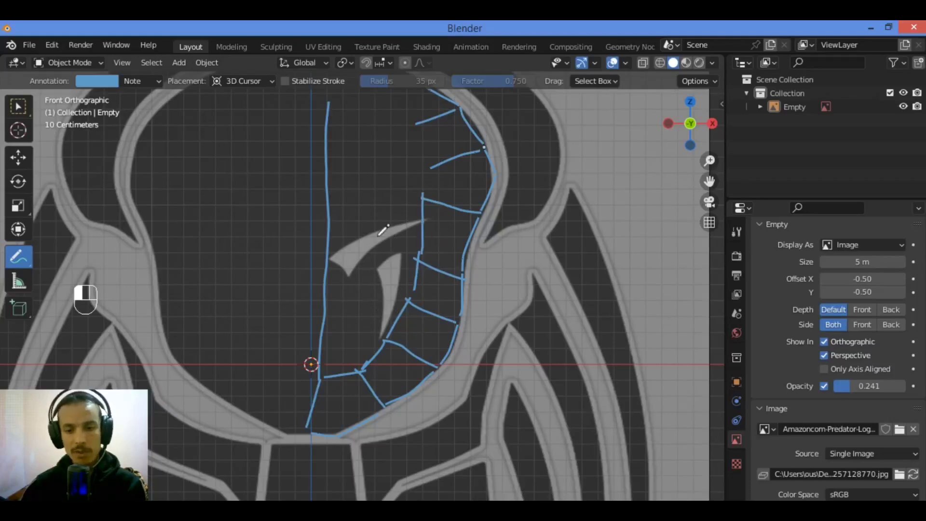
drag(434, 162, 423, 195)
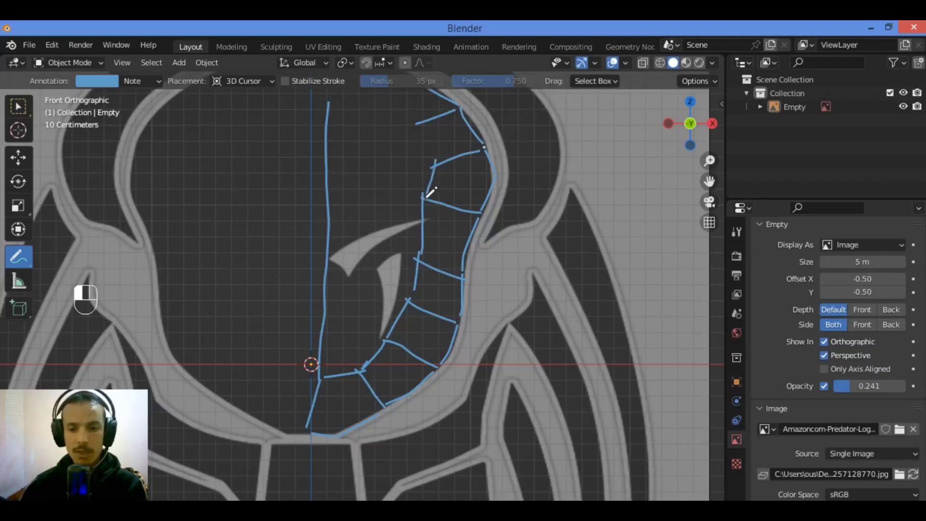
drag(410, 119, 437, 162)
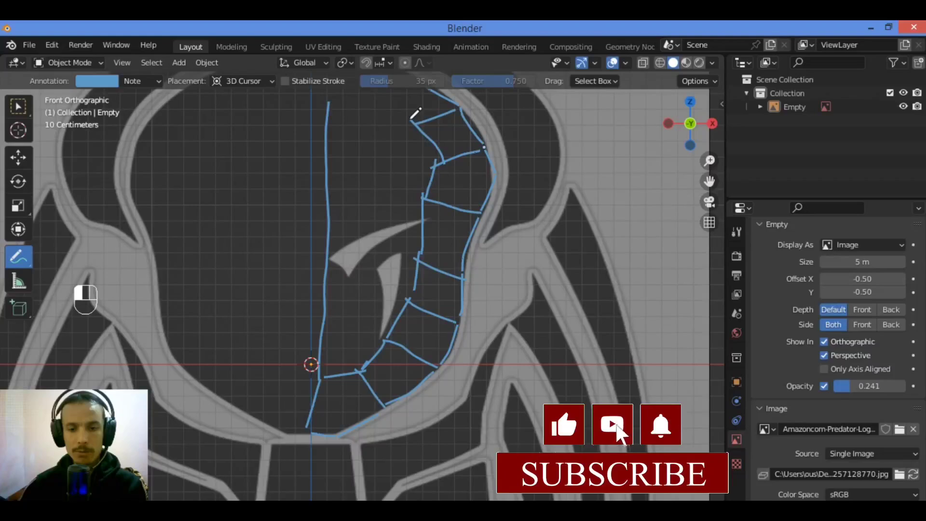
mouse_move(410, 119)
mouse_down()
mouse_move(378, 132)
mouse_move(388, 169)
mouse_move(436, 161)
mouse_move(379, 211)
mouse_move(427, 200)
mouse_up()
mouse_move(374, 217)
mouse_down()
mouse_move(374, 253)
mouse_move(416, 257)
mouse_up()
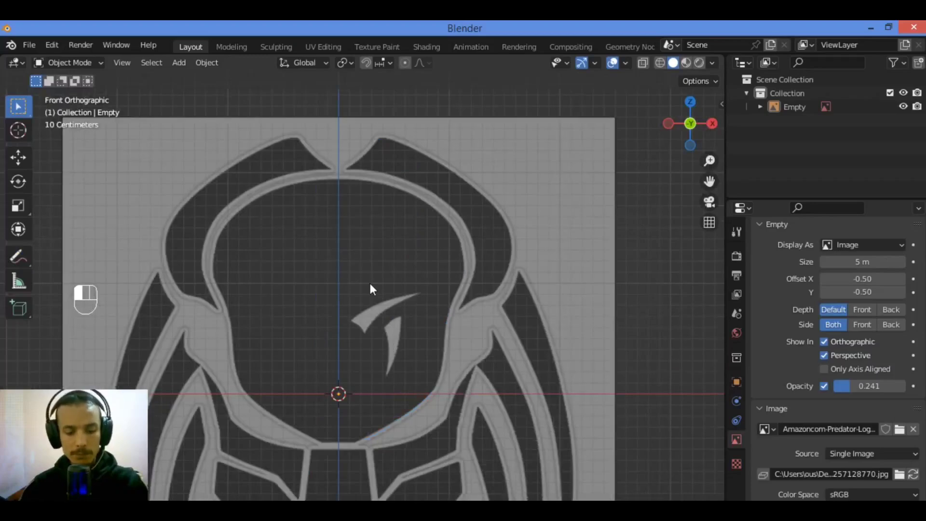
Add a plane mesh at the origin and rotate it 90° around the X axis to face the front view
key(shift+a)
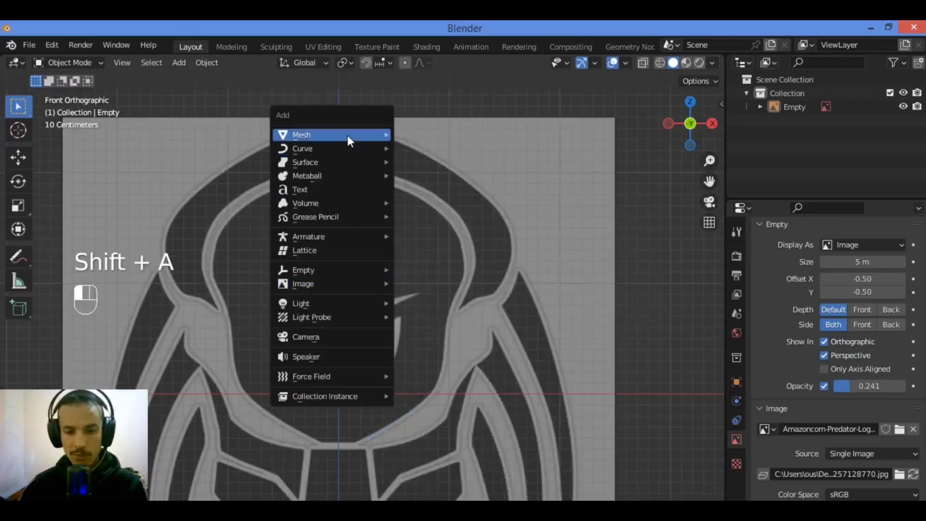
mouse_move(348, 136)
click(447, 133)
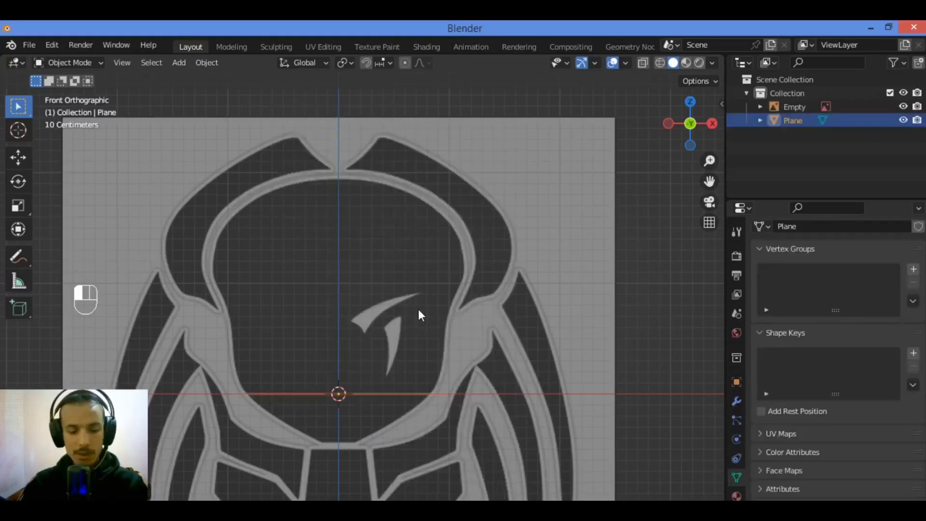
key(r)
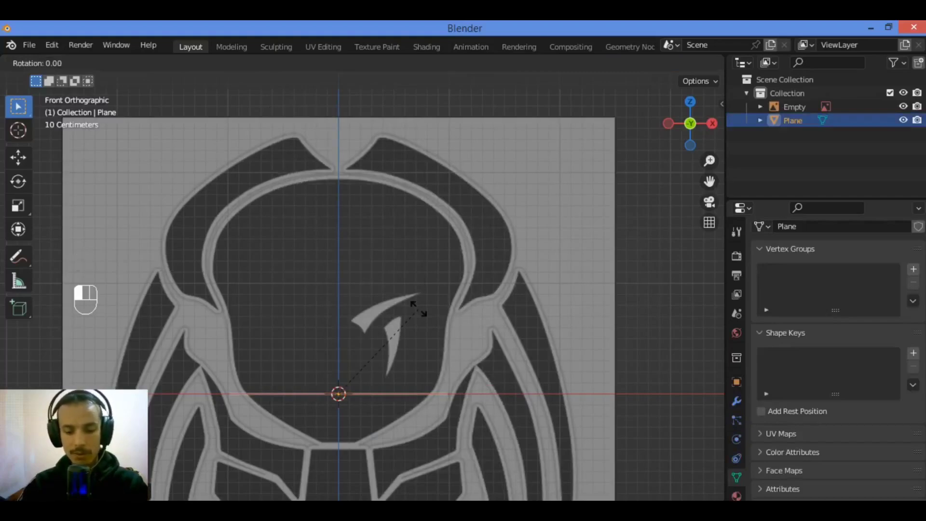
text(x)
text(9)
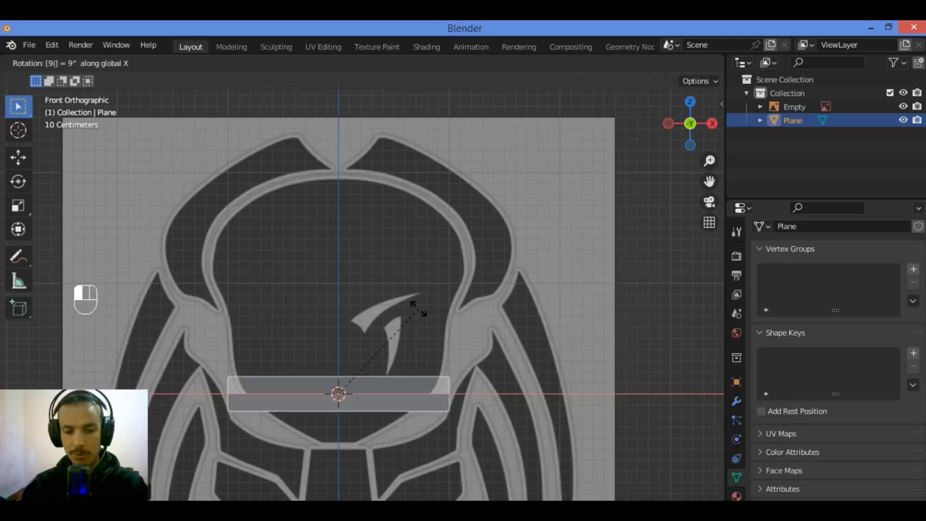
text(0)
key(Return)
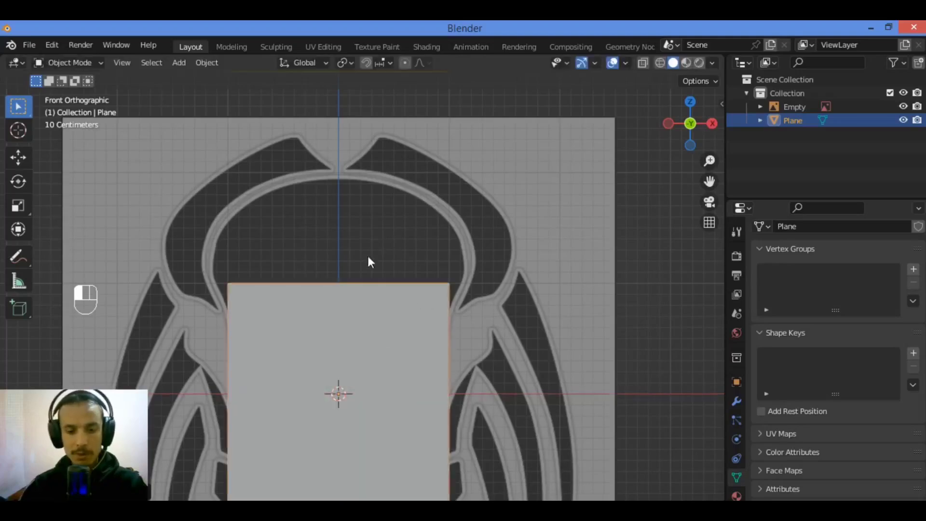
Enter Edit Mode on the plane and collapse all its vertices into a single vertex
click(471, 233)
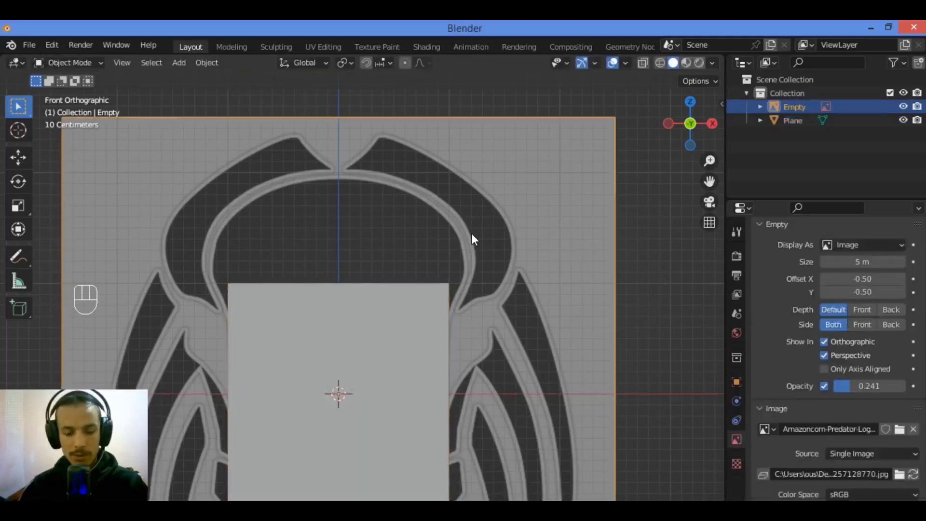
click(392, 308)
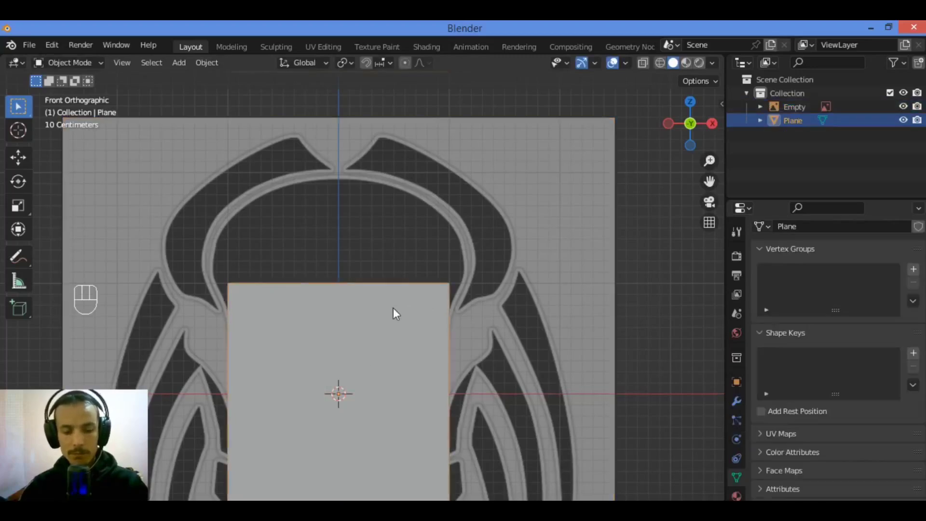
key(Tab)
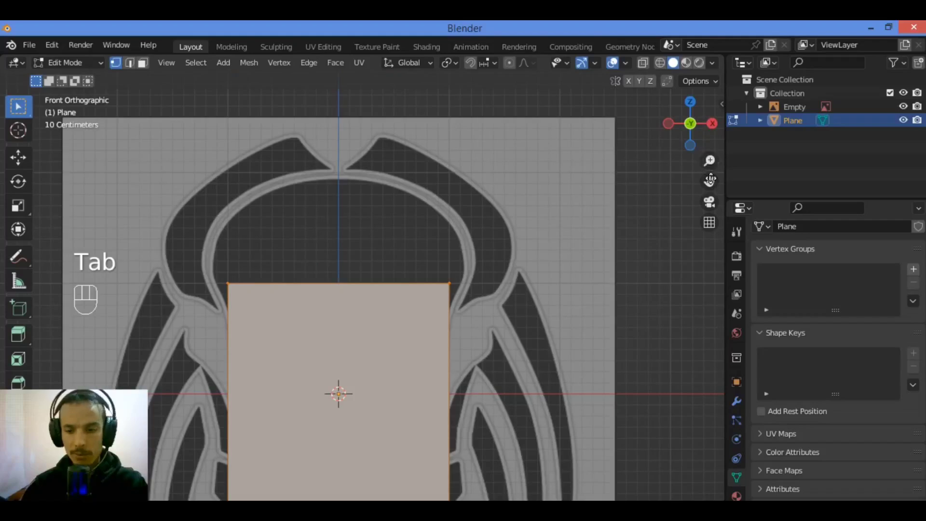
drag(709, 180, 721, 110)
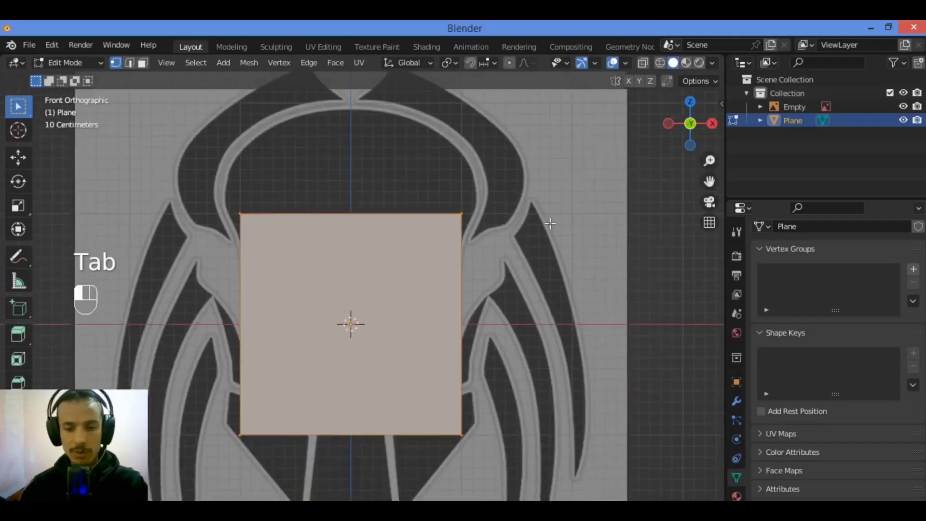
right_click(361, 287)
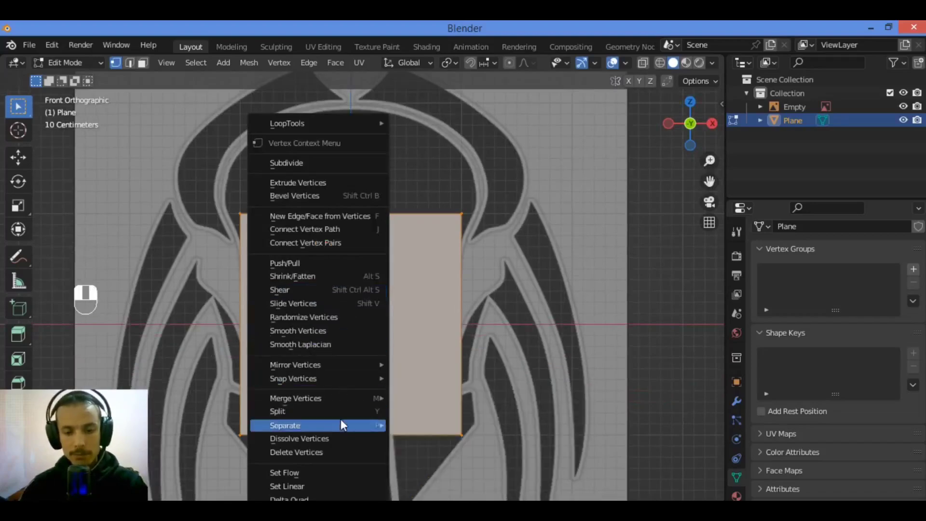
mouse_move(340, 399)
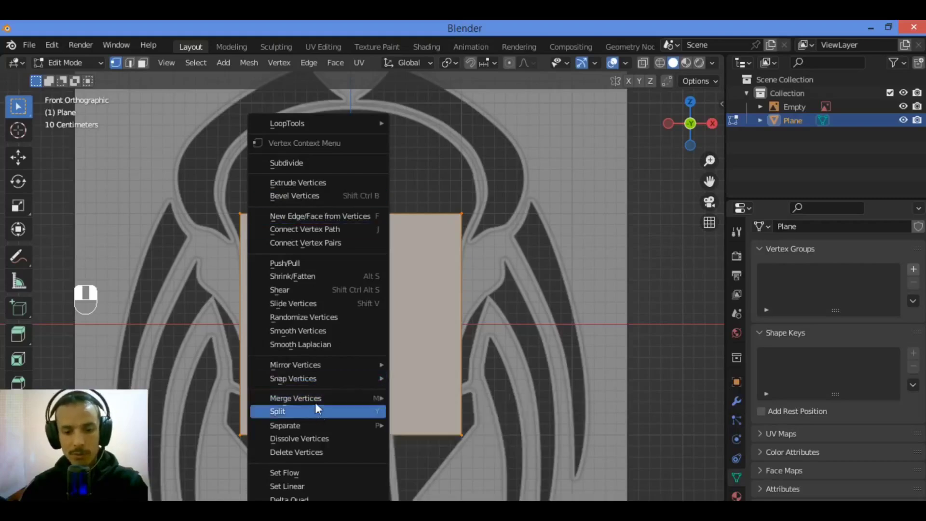
mouse_move(317, 124)
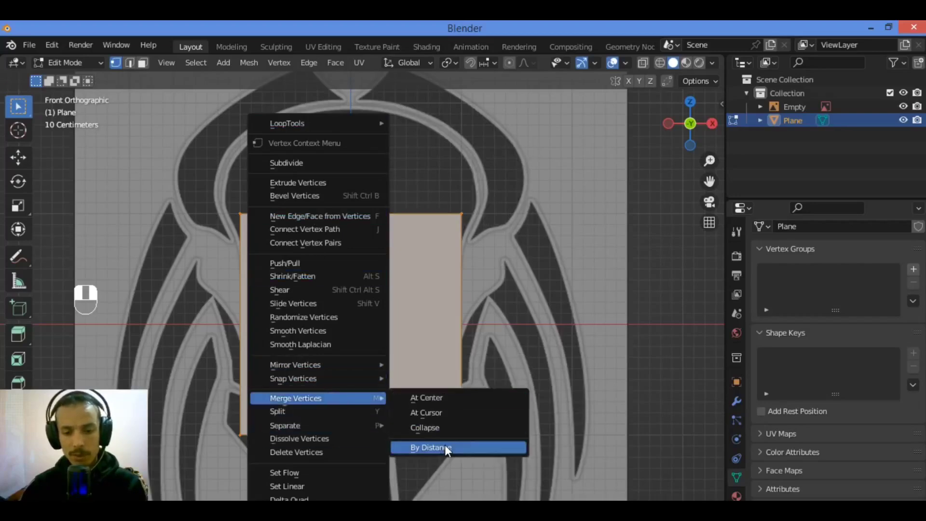
click(448, 426)
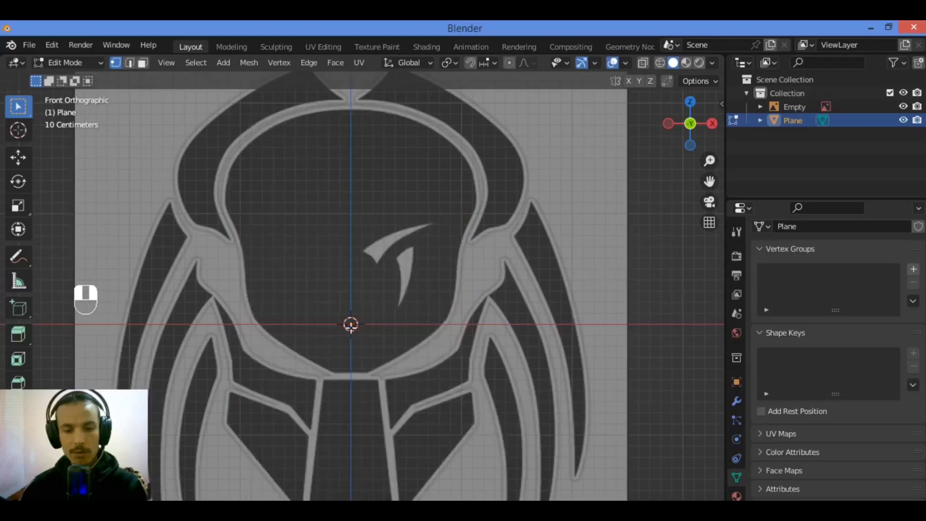
Move the single vertex onto the upper inner outline of the head, just right of the centre axis
scroll(359, 319, up, 3)
scroll(363, 317, up, 1)
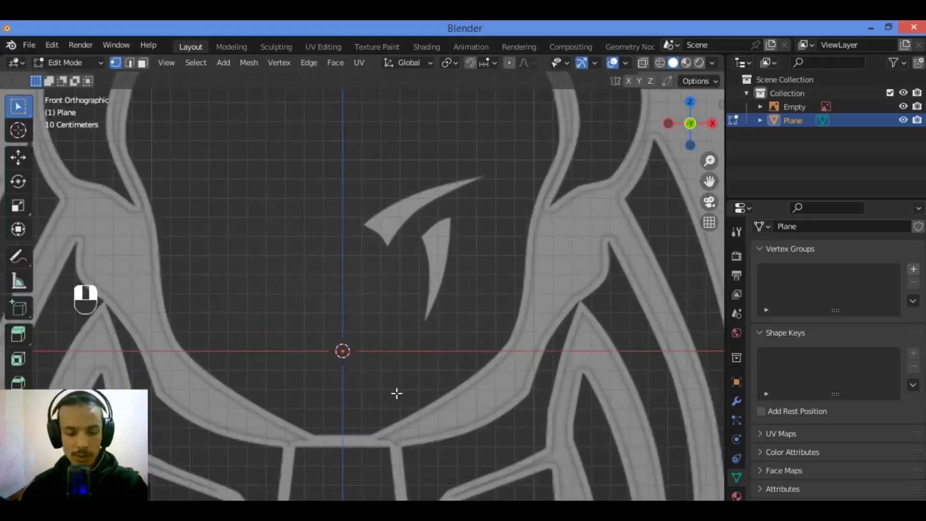
key(g)
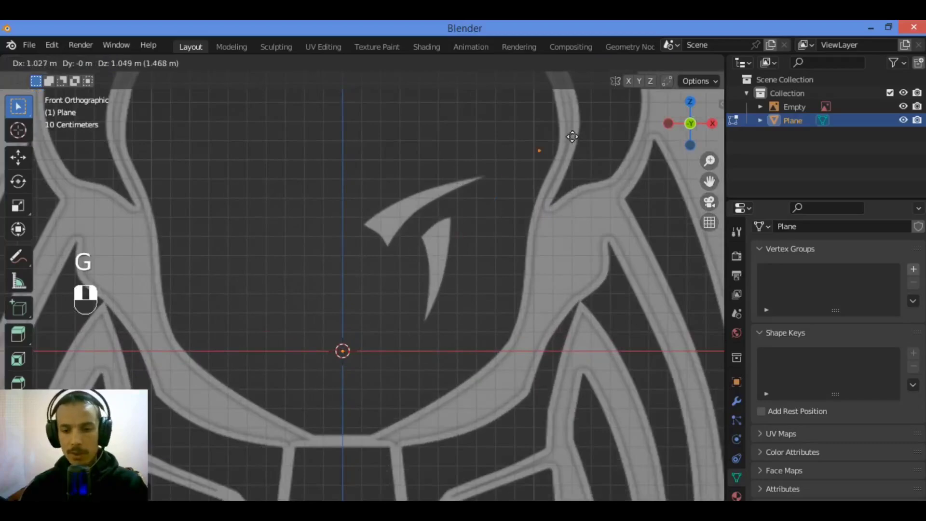
click(596, 125)
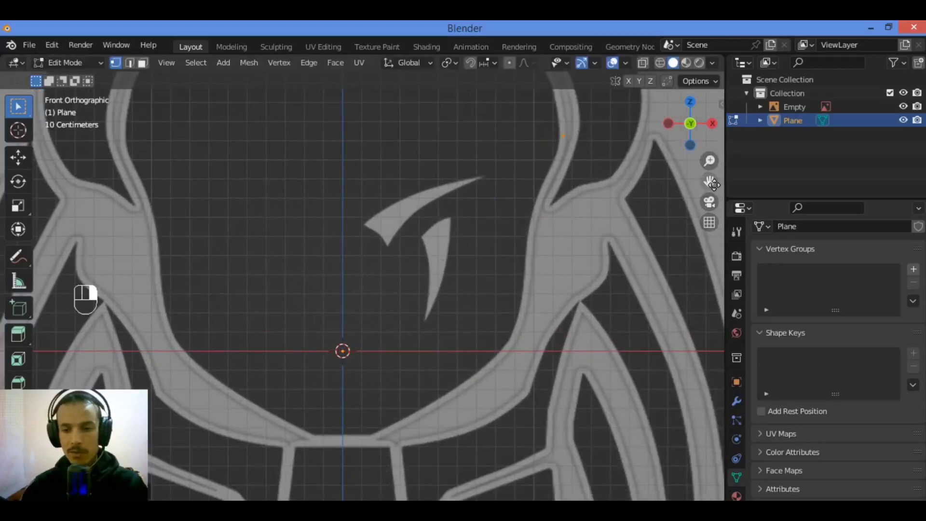
drag(711, 182, 489, 266)
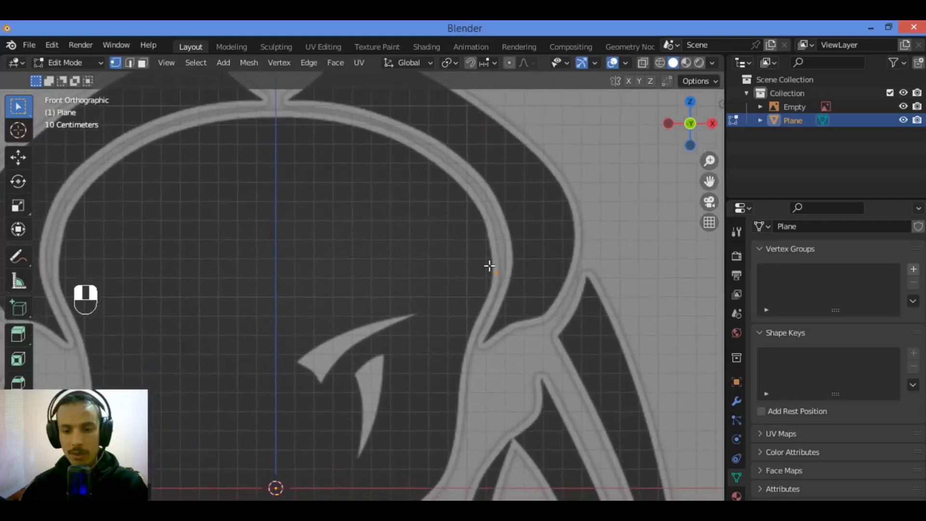
key(g)
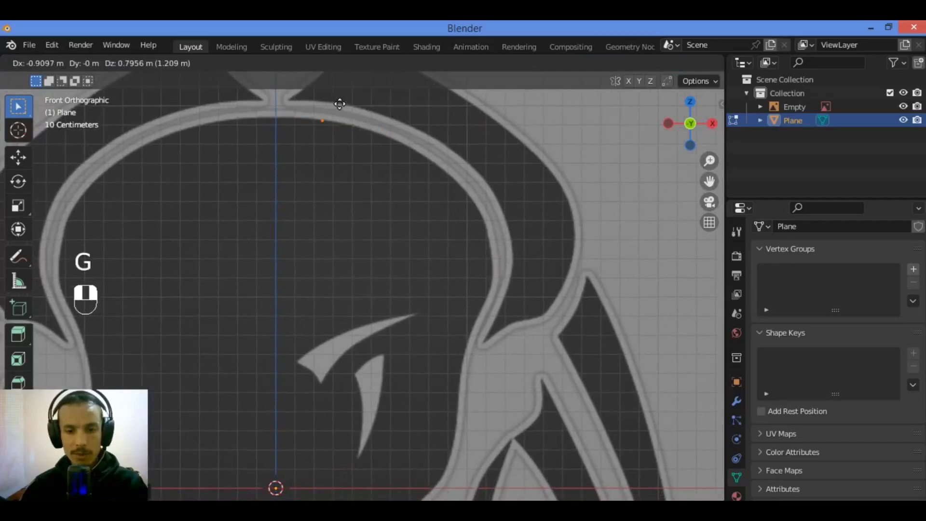
click(349, 103)
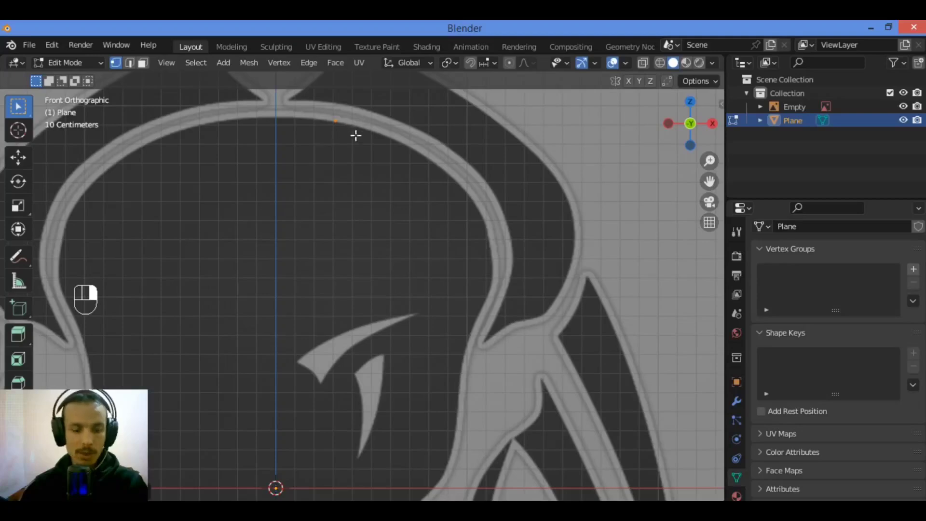
Extrude six vertices from the starting vertex along the head's inner outline, down the right side to below the temple notch
key(e)
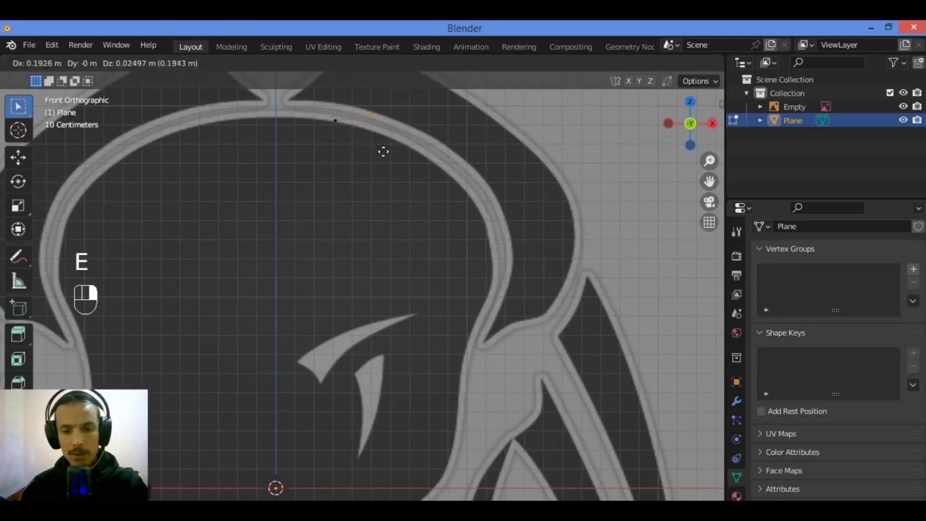
click(404, 174)
key(e)
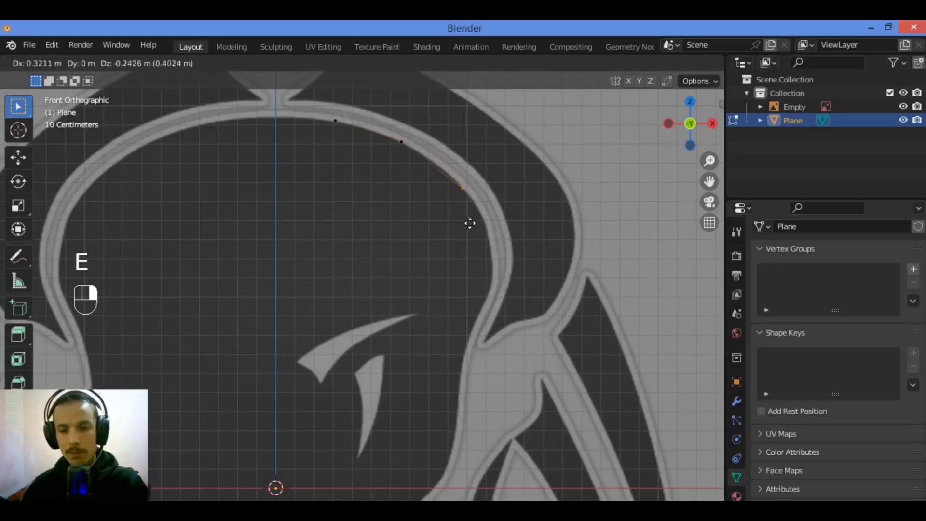
click(471, 220)
key(e)
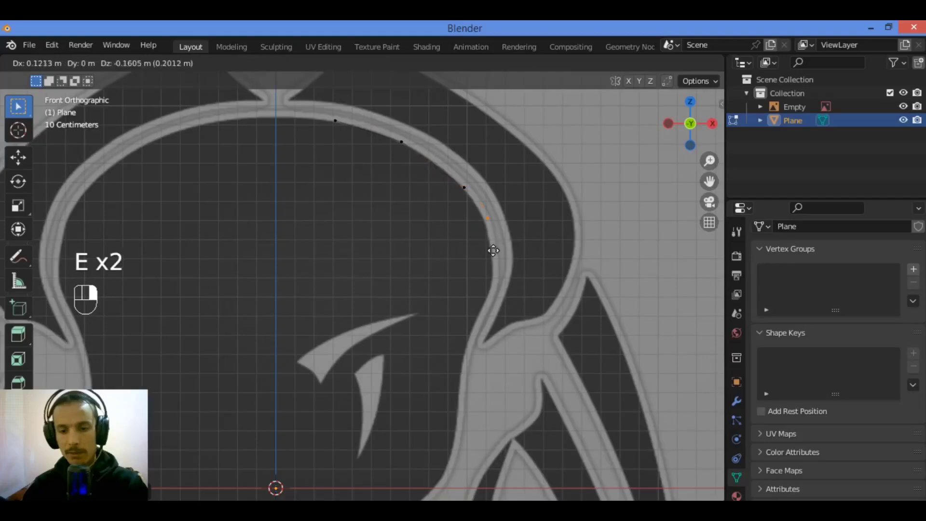
click(488, 254)
key(e)
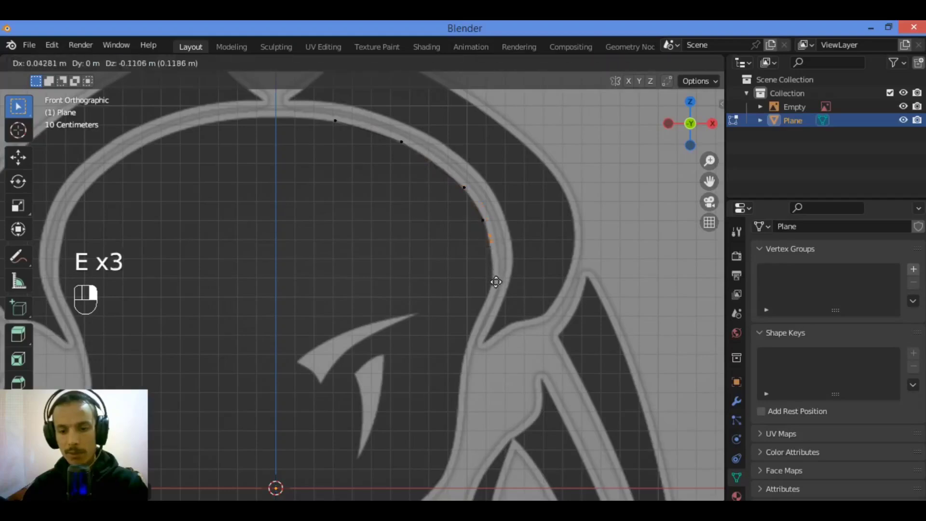
click(497, 304)
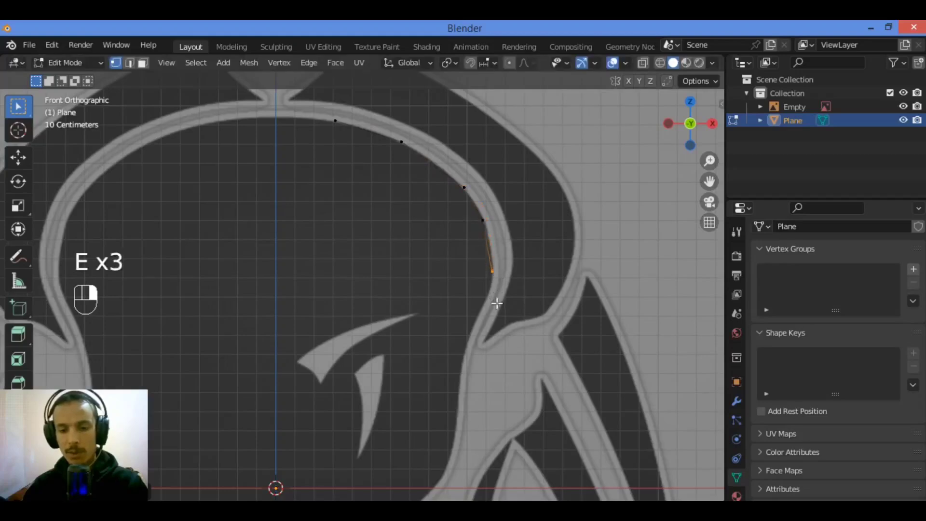
key(e)
click(491, 327)
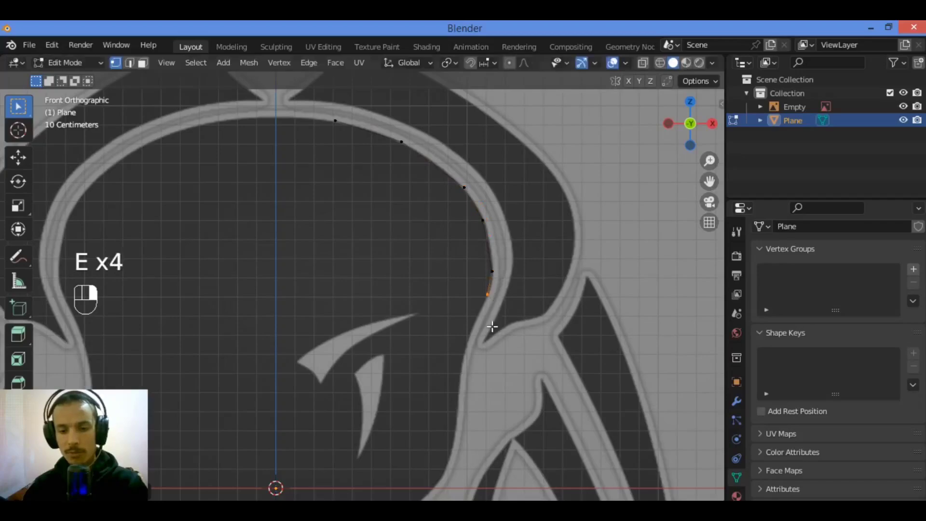
key(e)
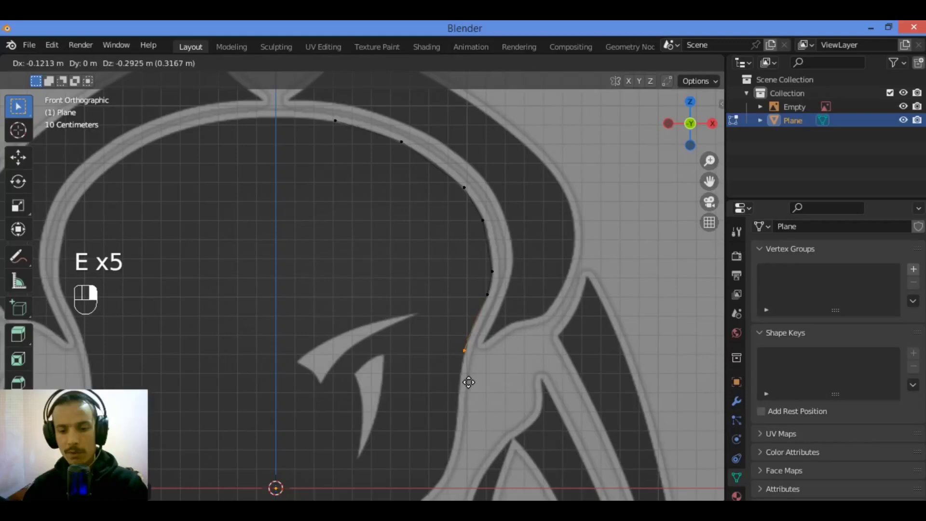
click(469, 379)
key(e)
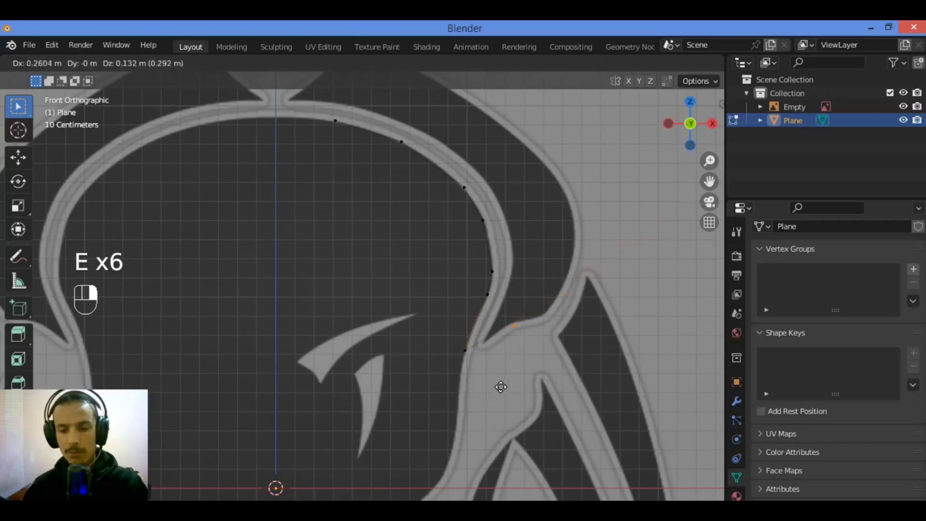
click(498, 388)
key(ctrl+z)
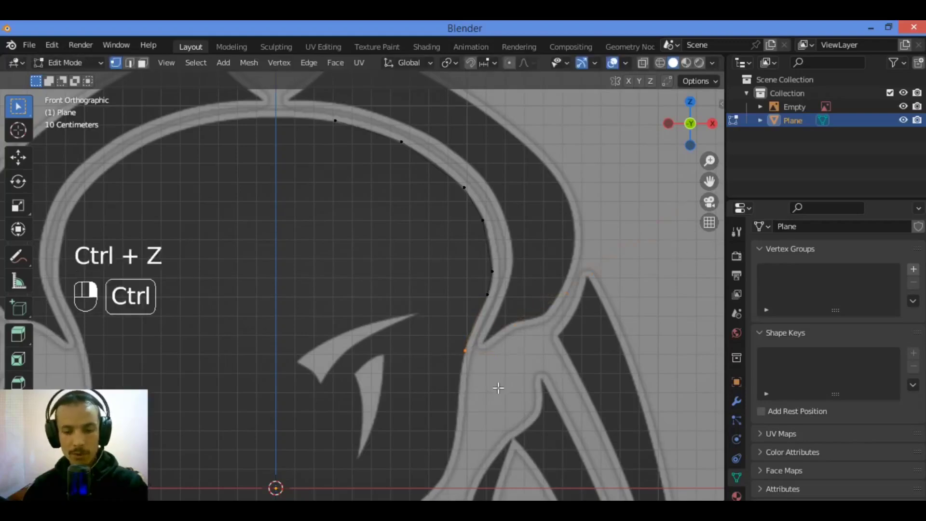
Extrude five more vertices down the face's right edge and along the chin, ending on the centre axis
drag(705, 188, 692, 46)
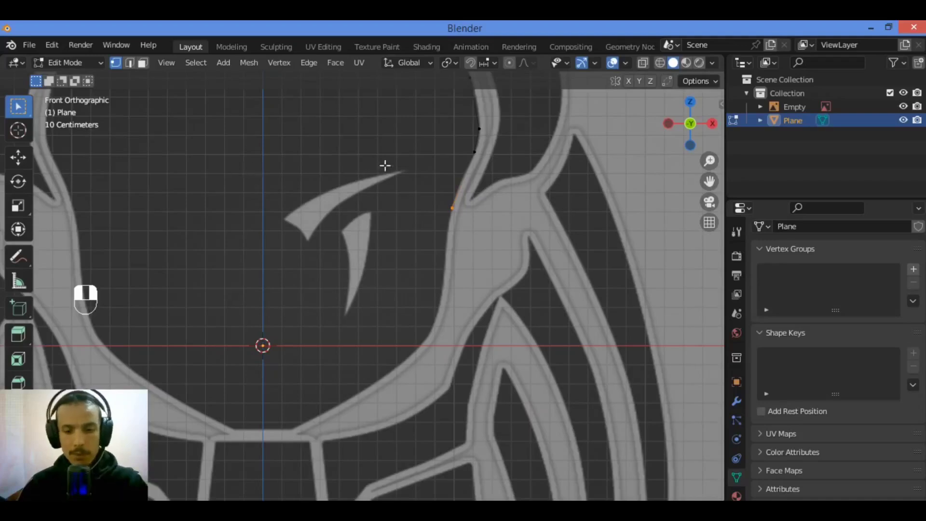
key(e)
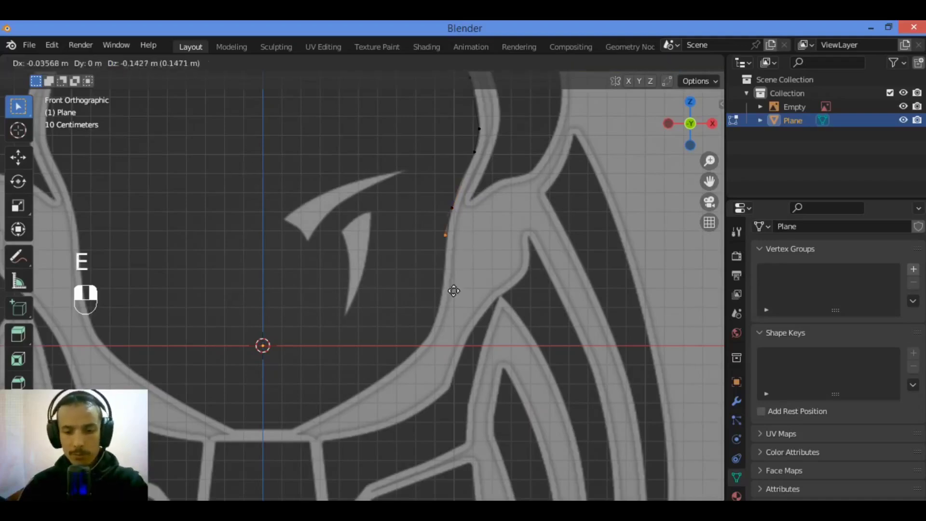
click(459, 301)
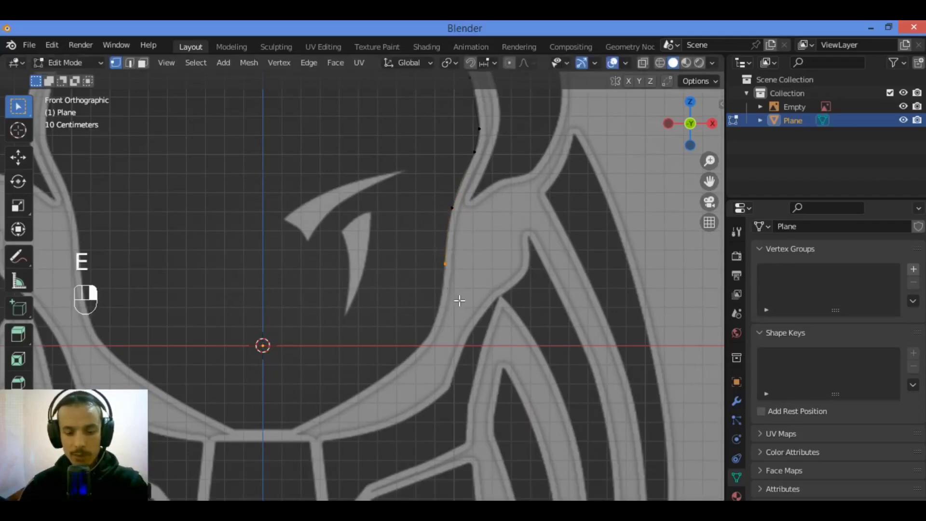
key(e)
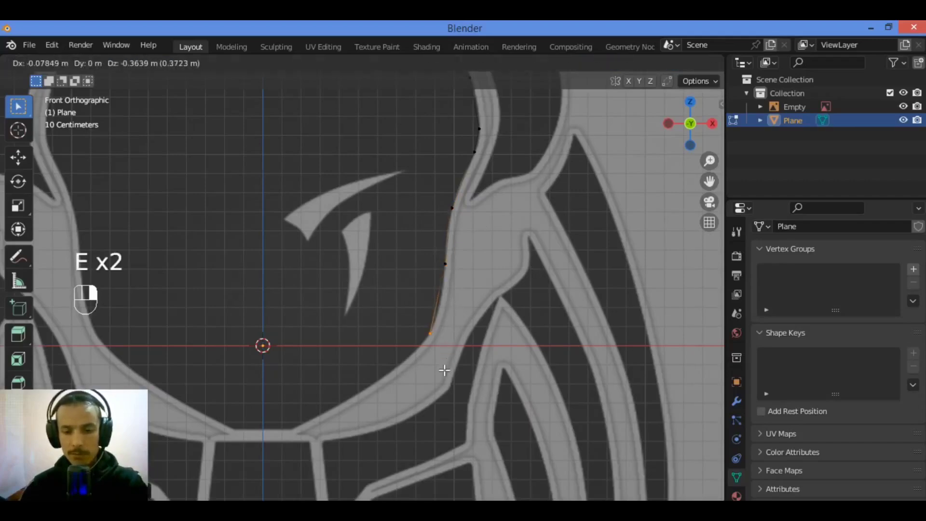
click(441, 377)
key(e)
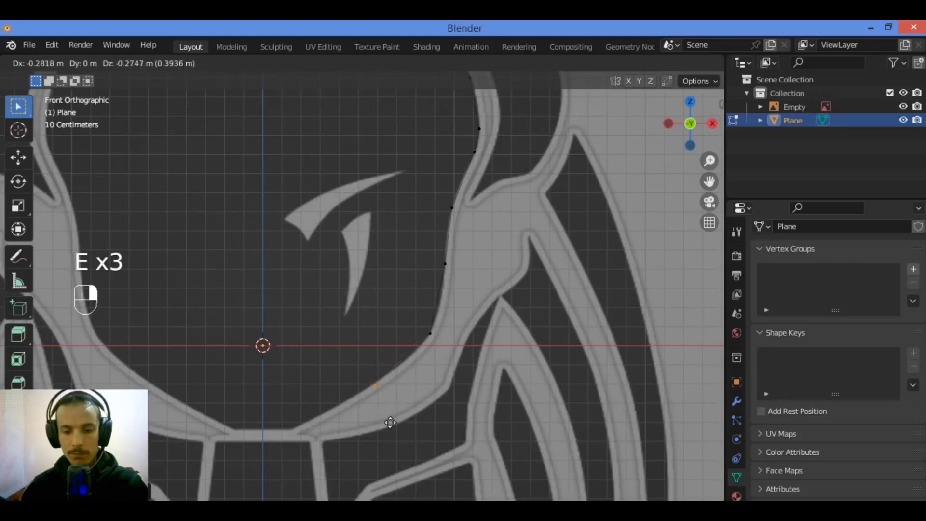
click(390, 422)
key(e)
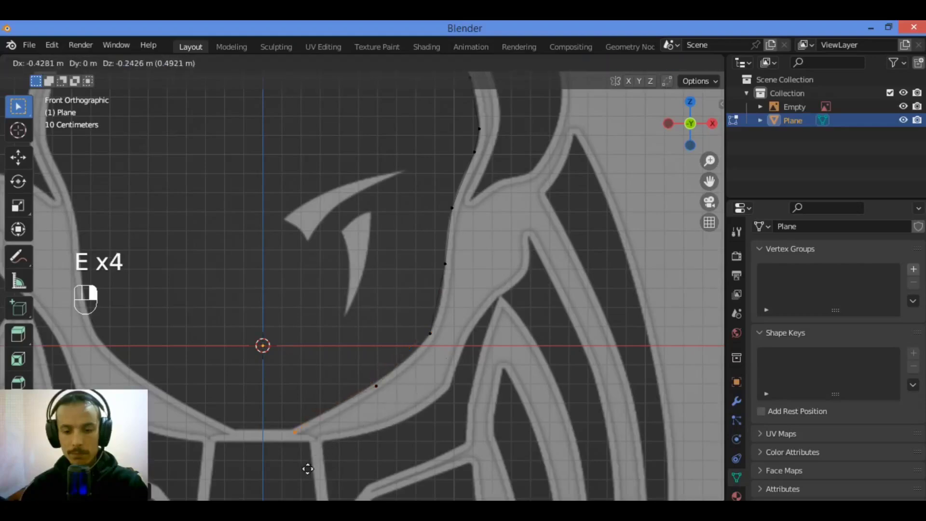
click(306, 469)
key(e)
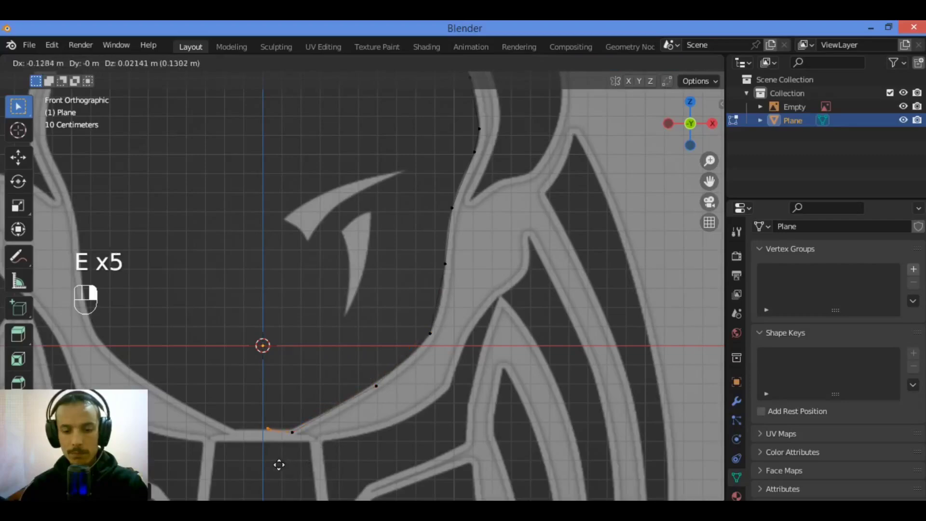
click(278, 467)
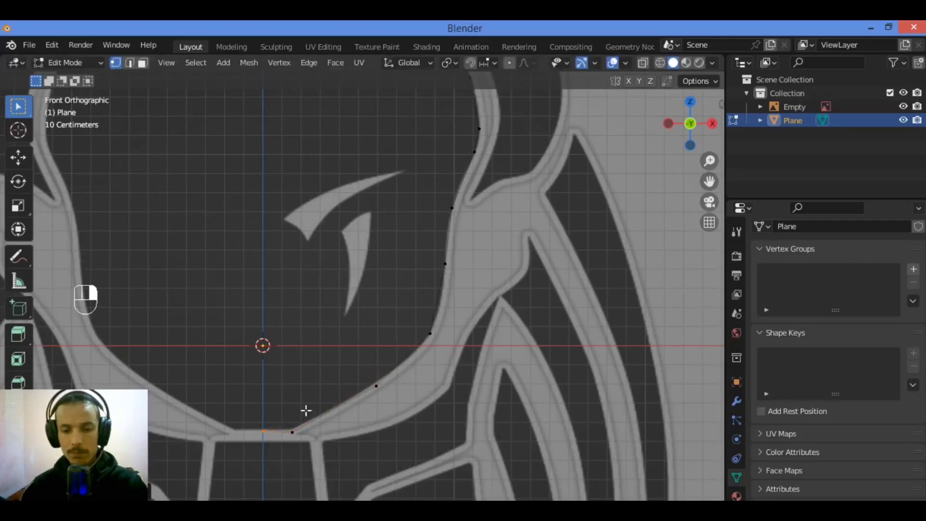
Extrude the topmost outline vertex to the centre axis at the top of the forehead
drag(709, 180, 750, 324)
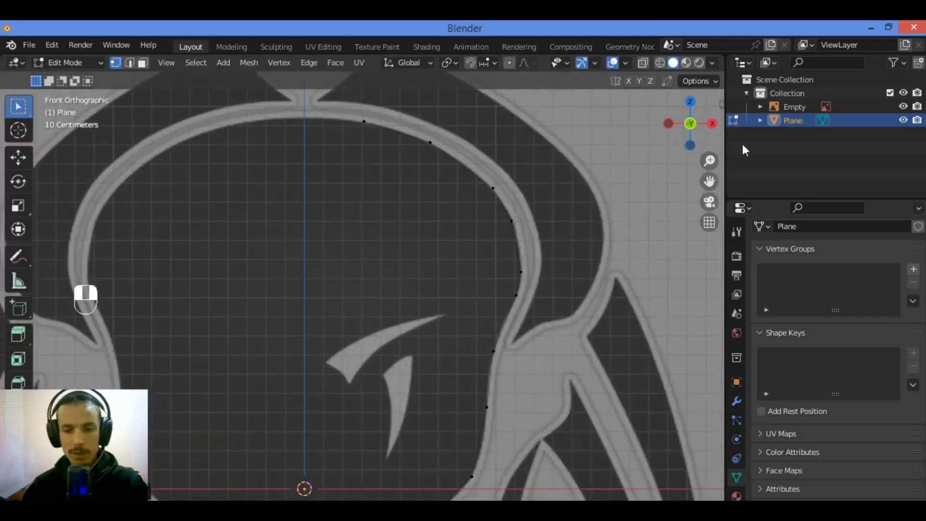
mouse_move(709, 181)
mouse_down()
mouse_move(717, 119)
mouse_move(712, 169)
mouse_up()
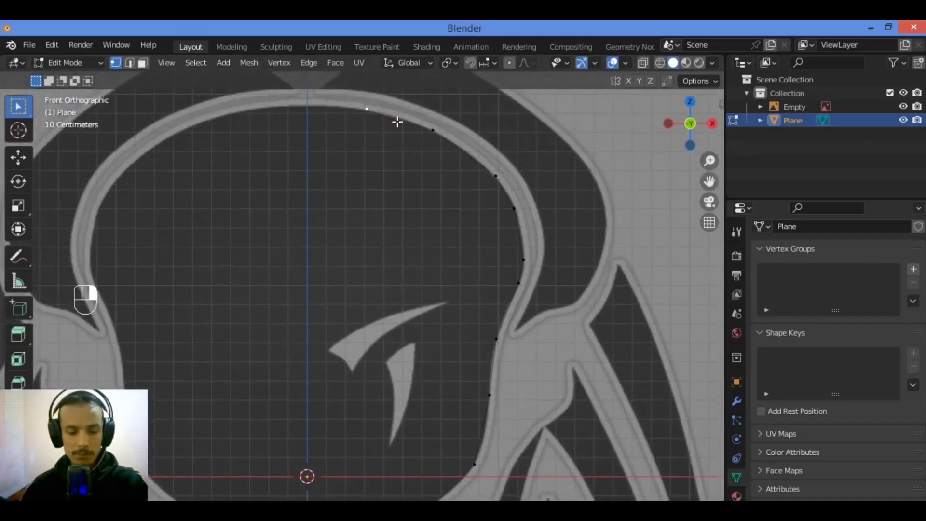
key(e)
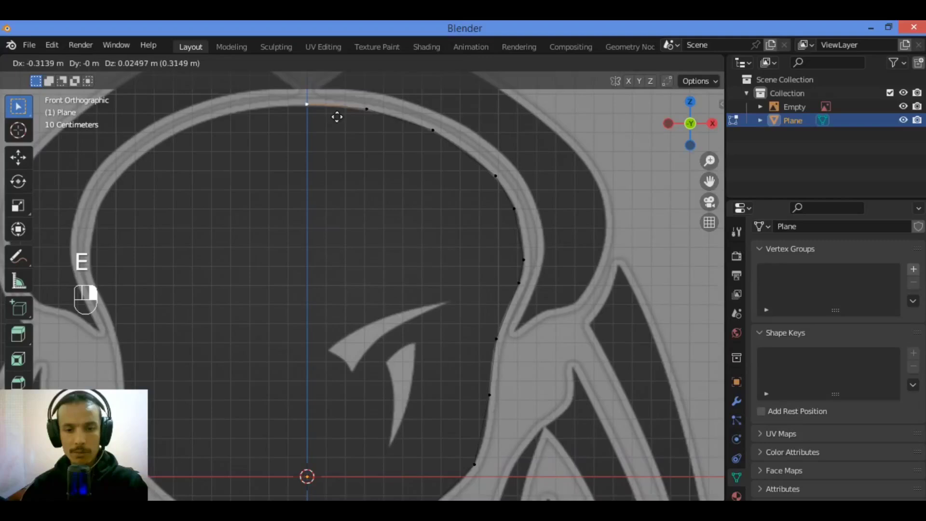
click(337, 116)
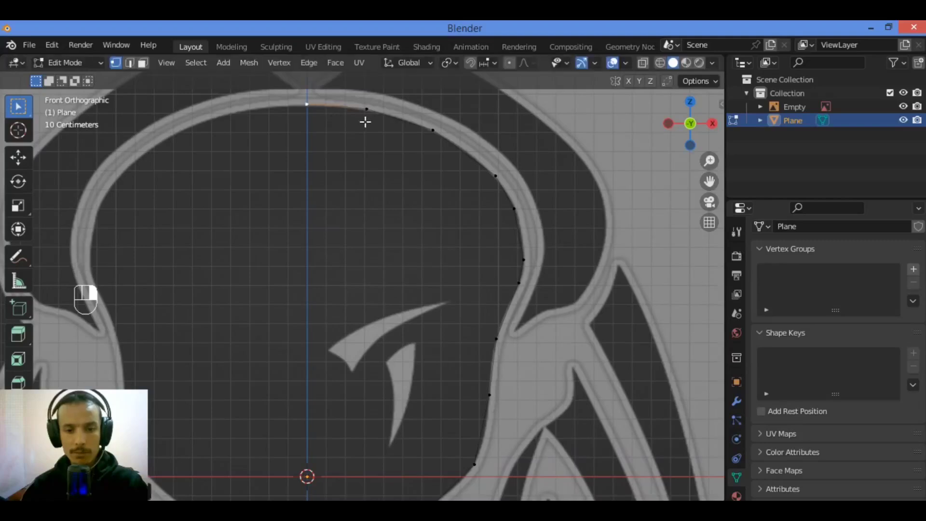
Extrude the vertices along the face's right side inward into a band of faces, and scale the new inner edge down slightly
scroll(365, 122, down, 1)
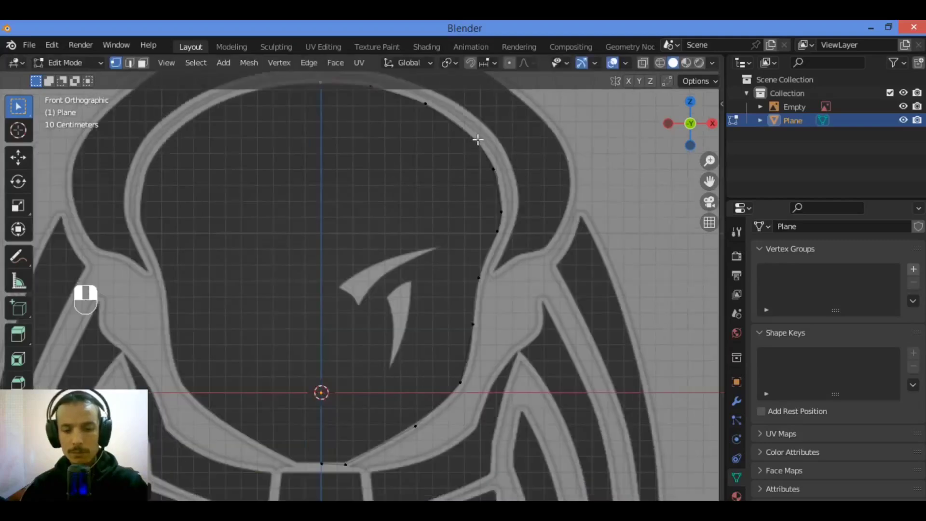
drag(468, 136, 490, 407)
shift+click(447, 393)
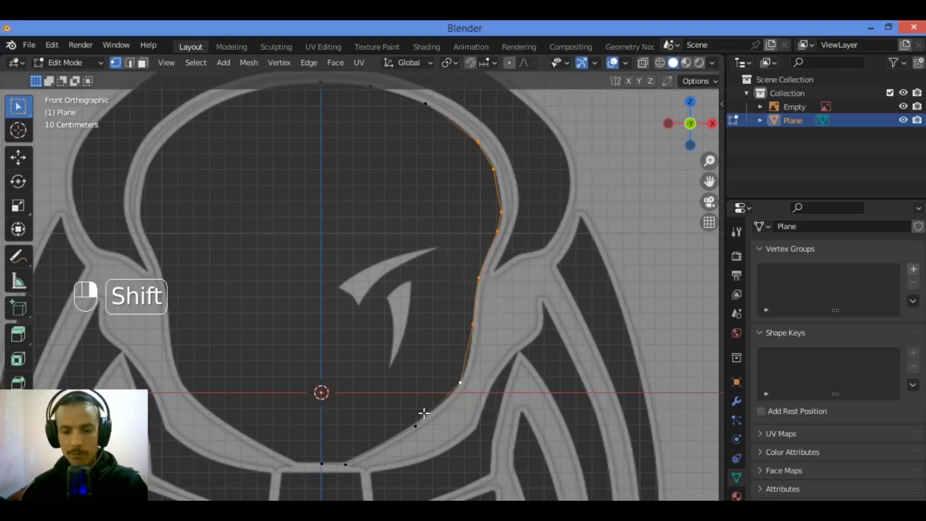
shift+click(417, 421)
shift+click(440, 114)
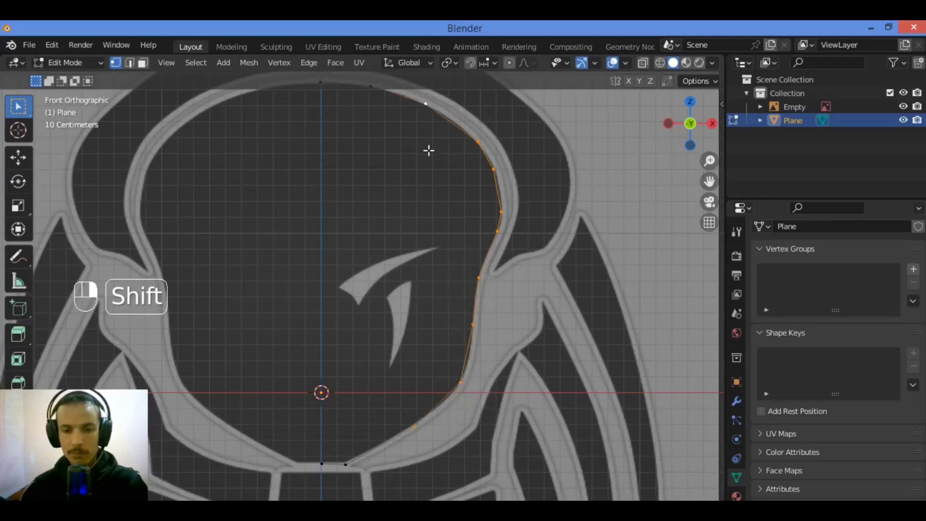
key(e)
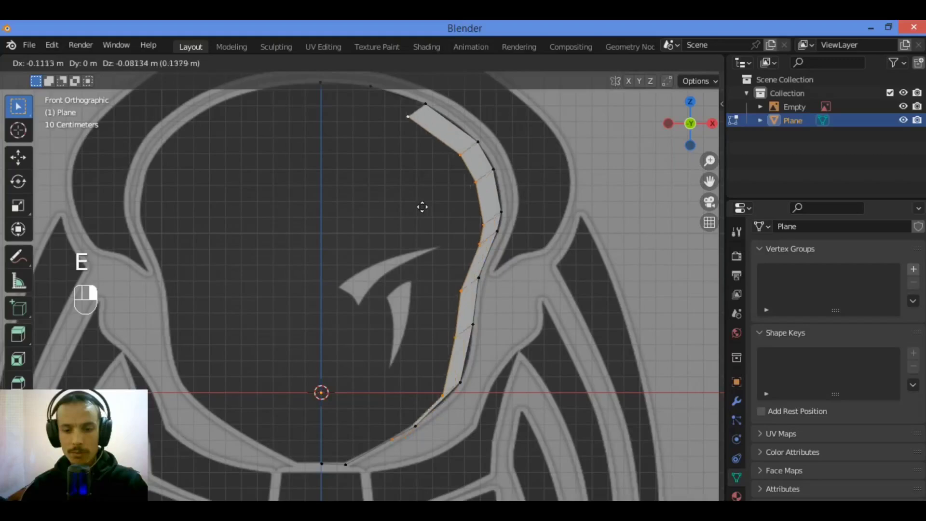
click(385, 197)
key(s)
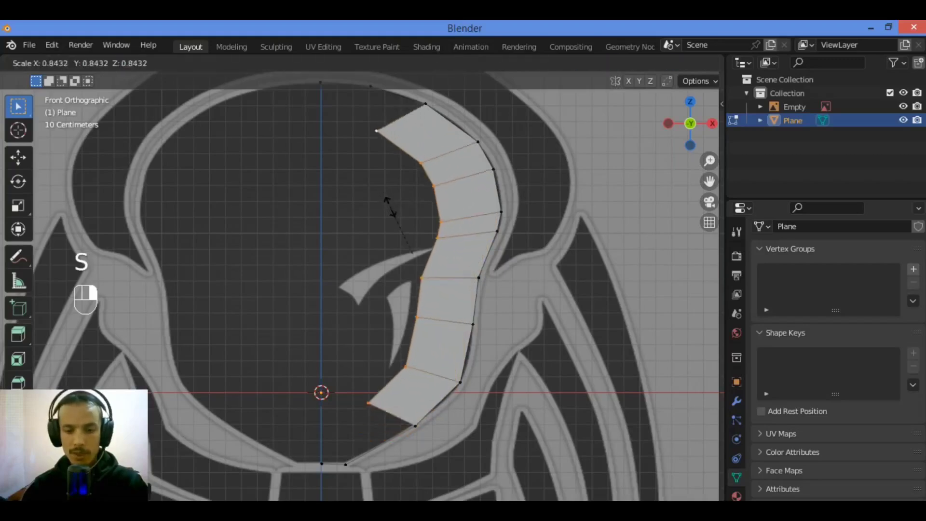
click(386, 207)
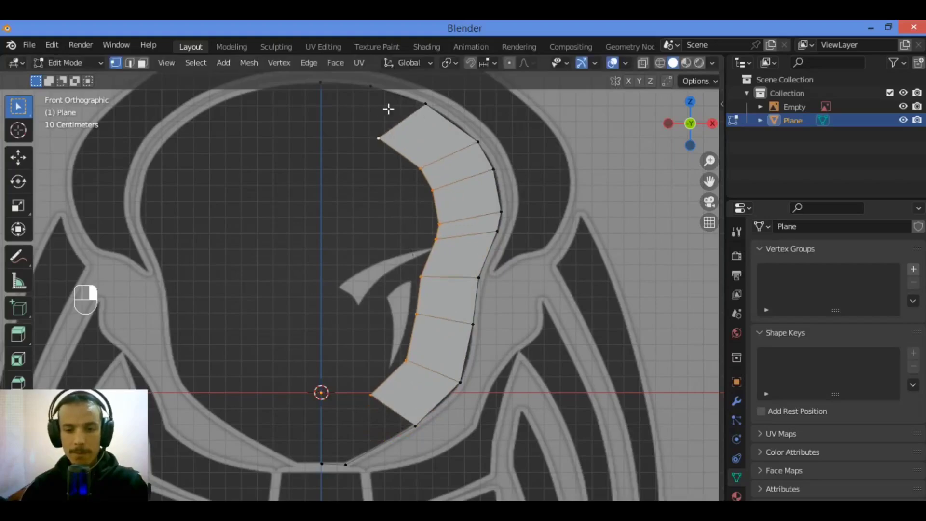
Move the top inner vertex of the face band slightly right and down to even out the uppermost face
click(397, 141)
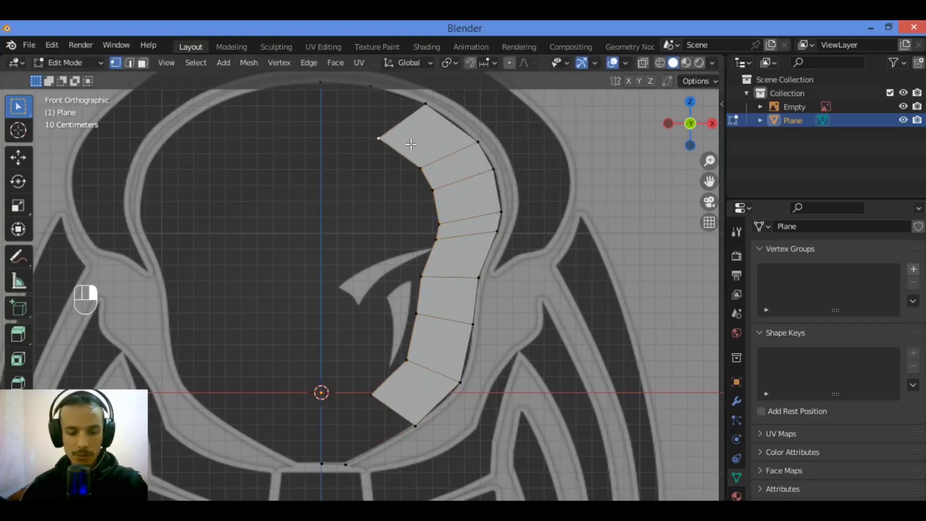
key(g)
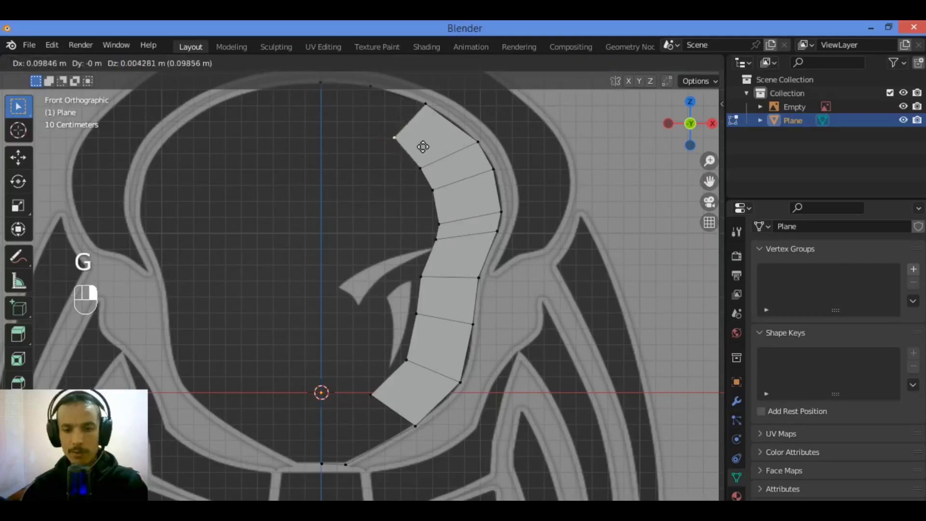
click(422, 152)
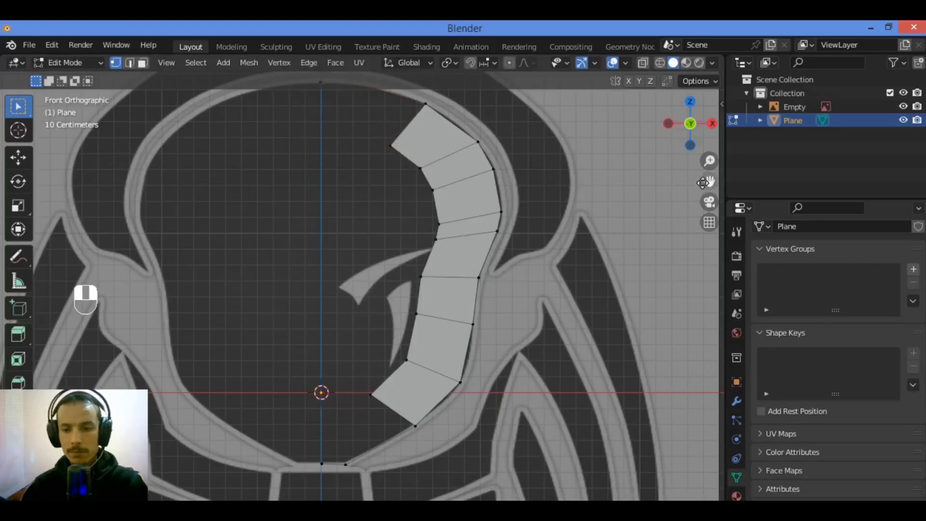
shift+middle_drag(439, 118, 446, 159)
drag(395, 95, 294, 154)
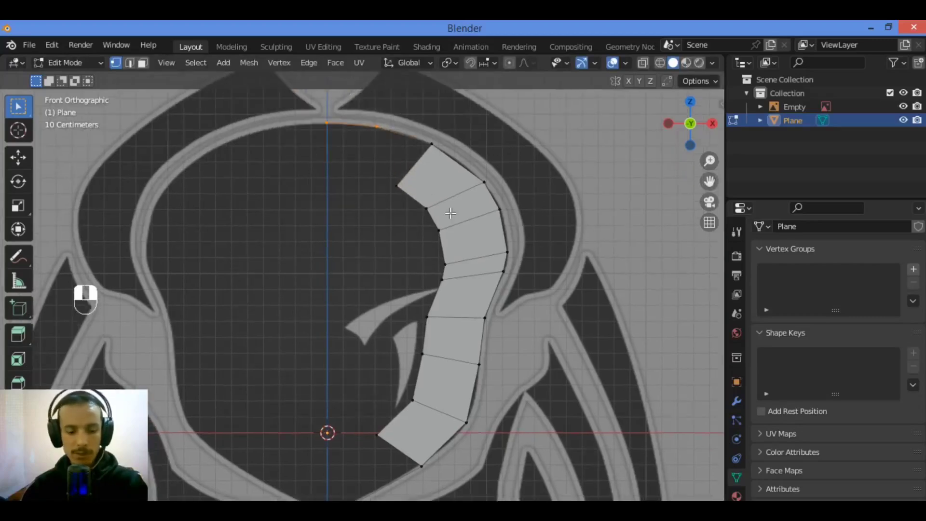
key(e)
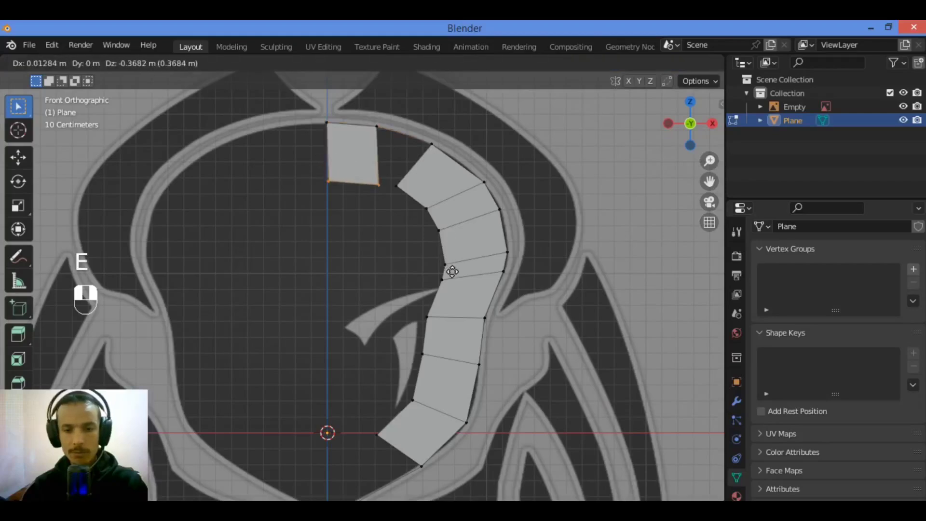
click(452, 272)
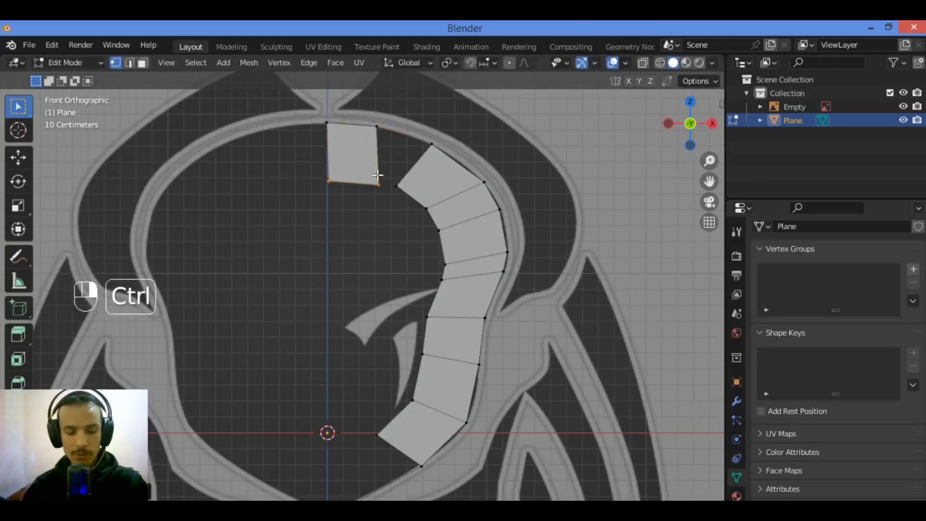
key(ctrl+z)
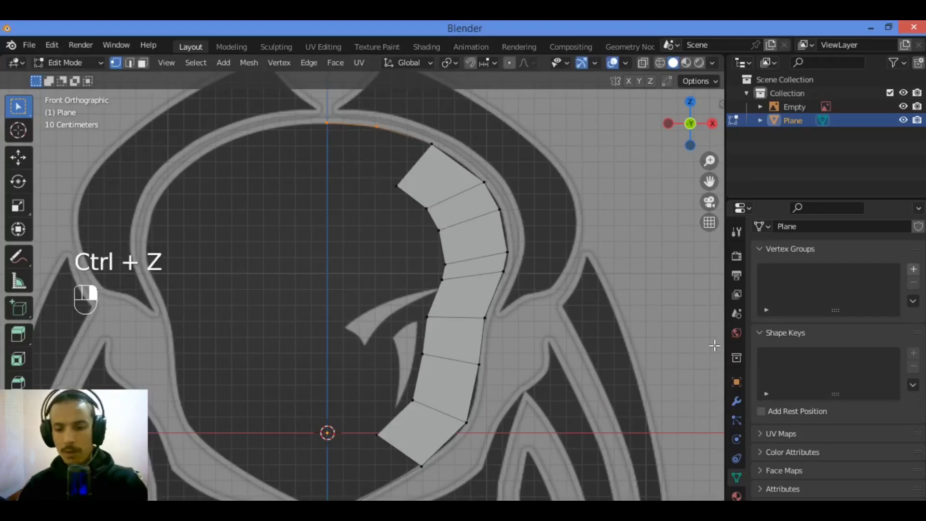
Add a Mirror modifier across the X axis to the half-face mesh
click(736, 401)
click(850, 254)
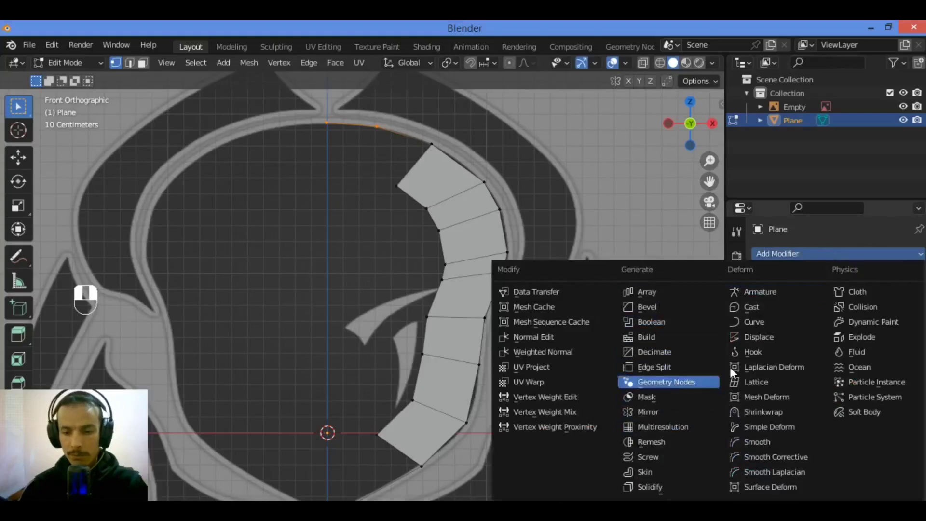
click(681, 411)
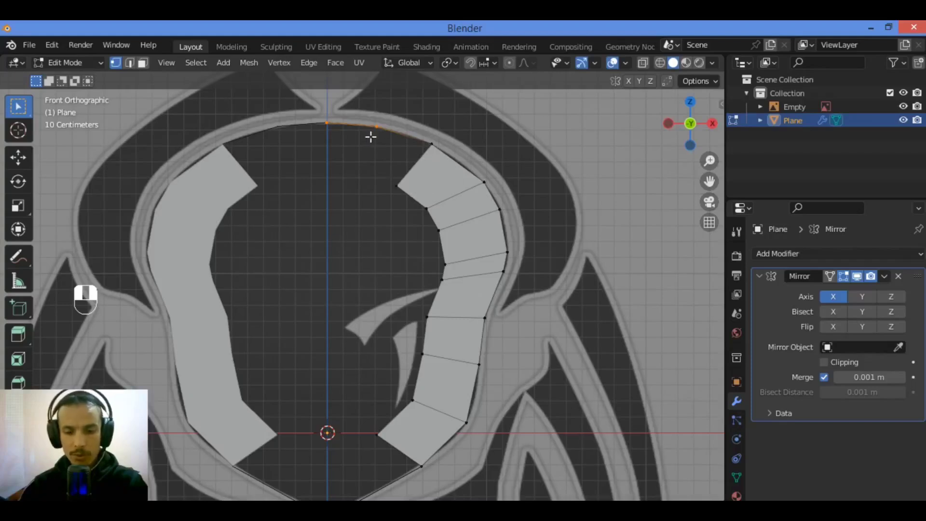
Move the top inner vertex of the face band slightly up and outward
right_click(408, 192)
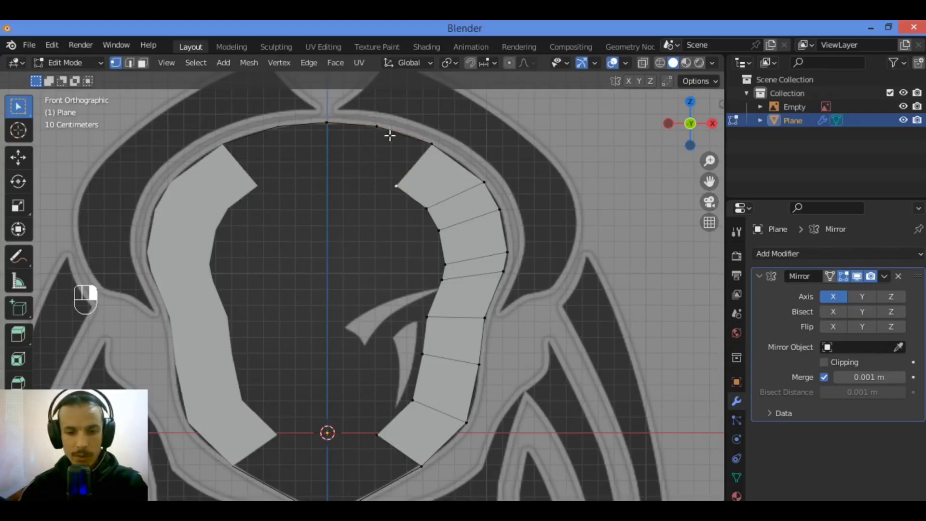
key(g)
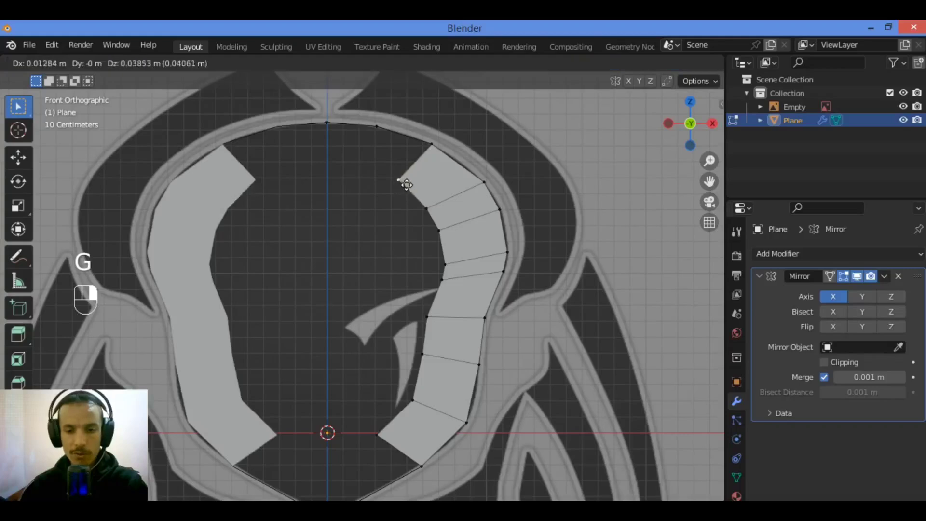
click(404, 186)
Extrude the two forehead vertices down into a face, with mirror clipping enabled so its inner edge snaps to the centre axis
drag(388, 118, 311, 162)
key(e)
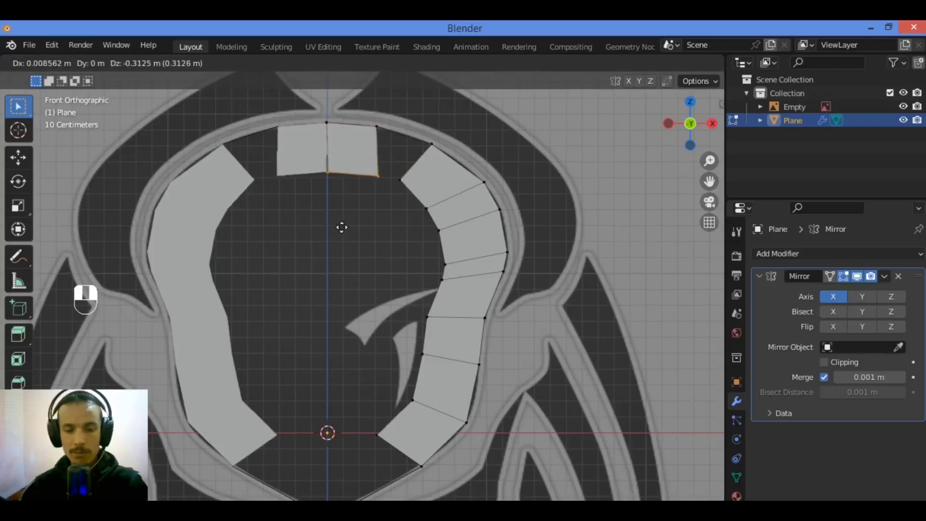
click(342, 227)
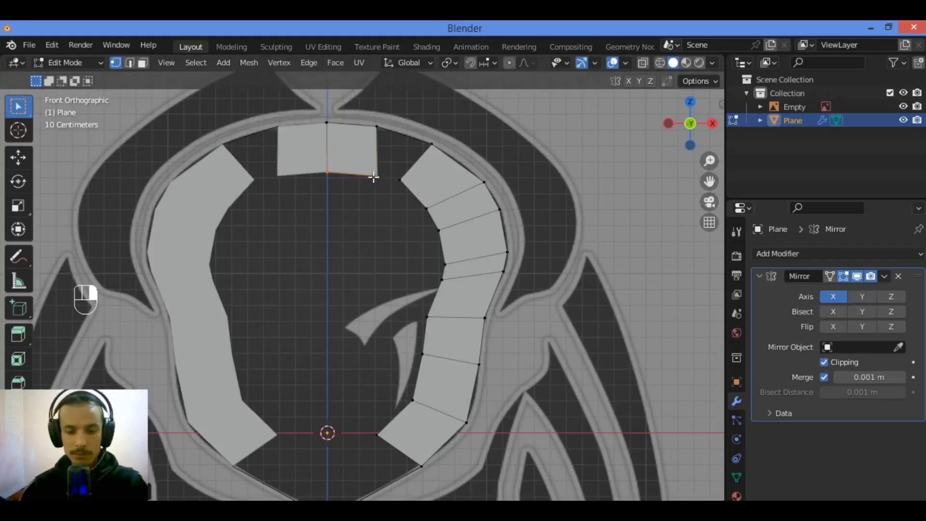
key(g)
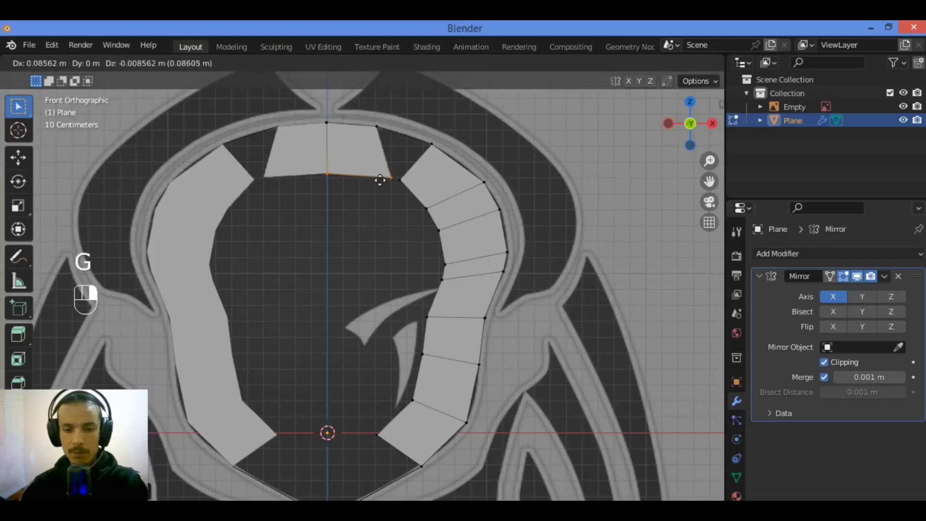
click(373, 179)
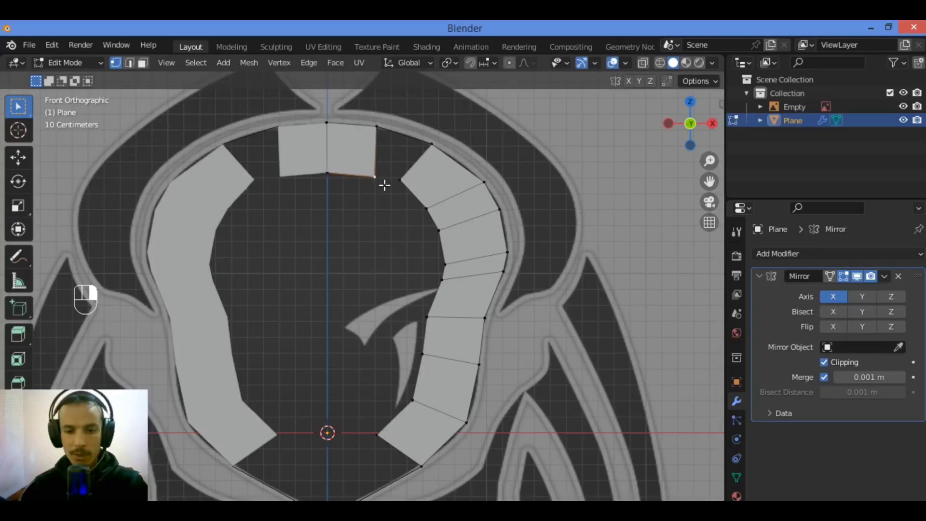
Move the forehead face's inner corner up and inward, and raise its inner vertex on the centre axis
key(g)
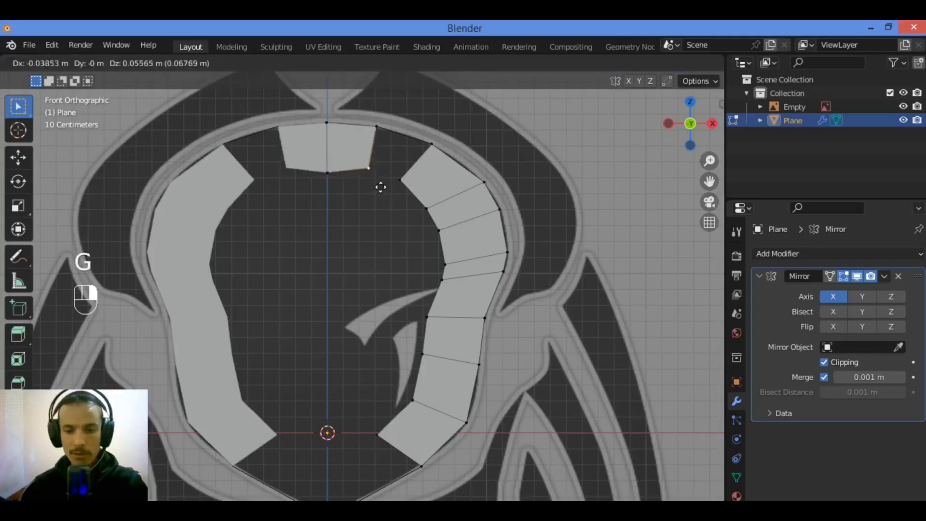
click(381, 188)
key(g)
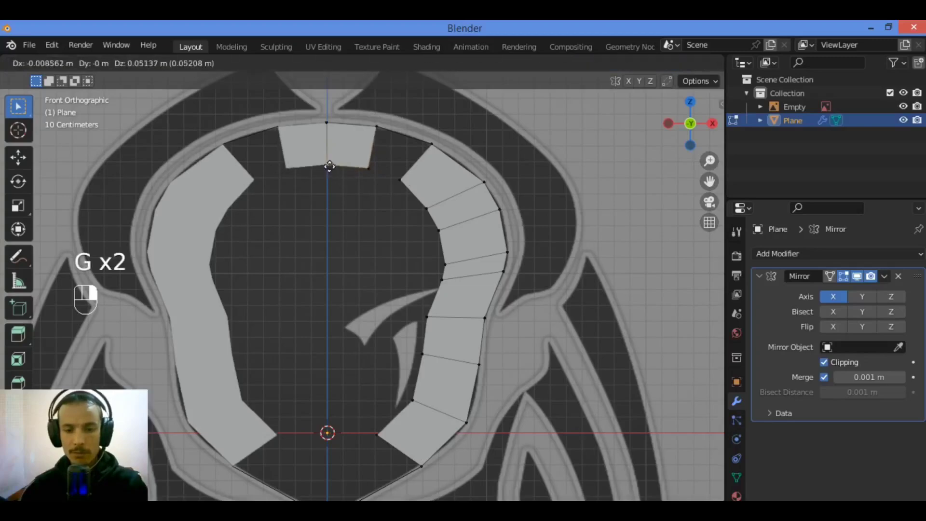
click(364, 166)
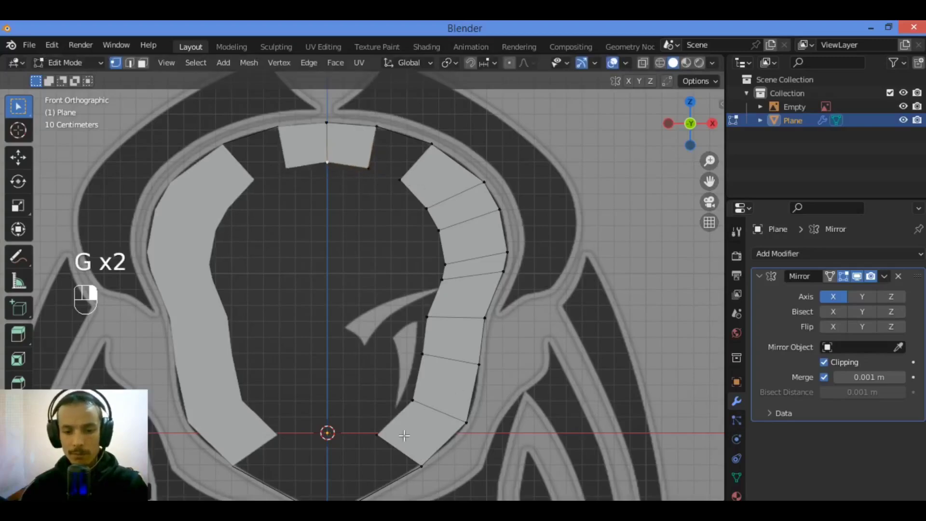
Extrude the two bottom chin vertices upward into a face at the centre axis and lower its inner edge slightly
drag(709, 181, 725, 142)
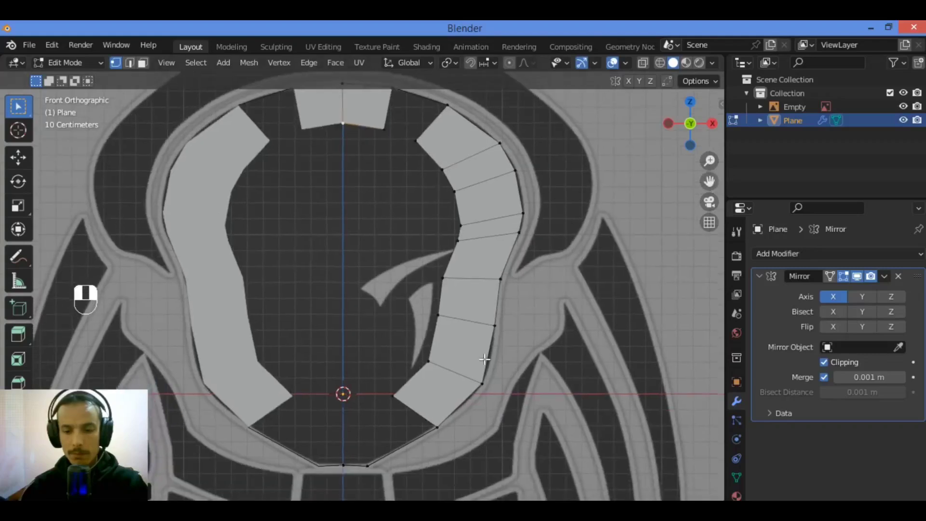
drag(371, 448, 320, 487)
key(e)
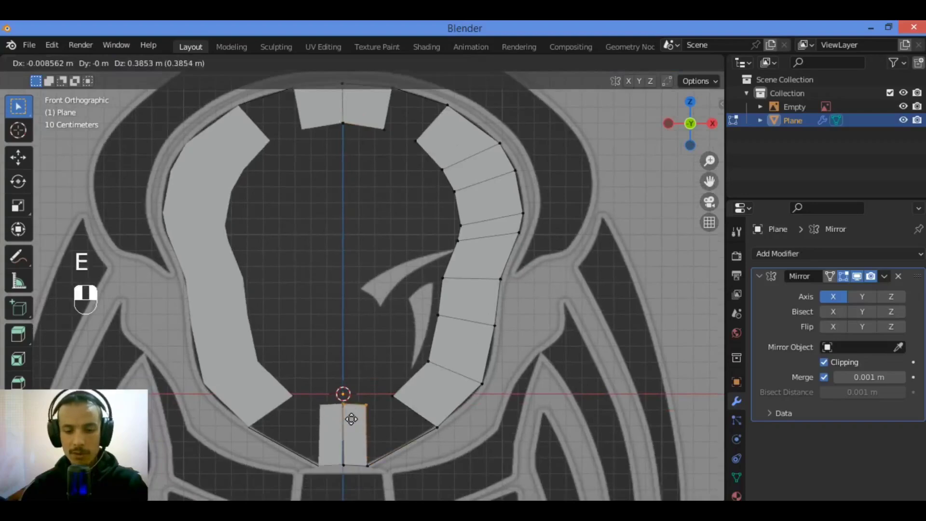
click(369, 410)
key(g)
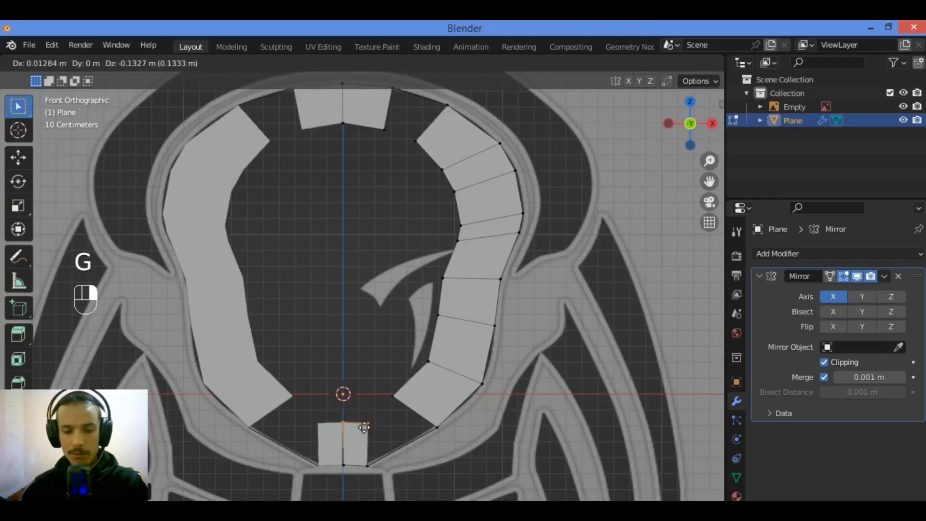
click(374, 419)
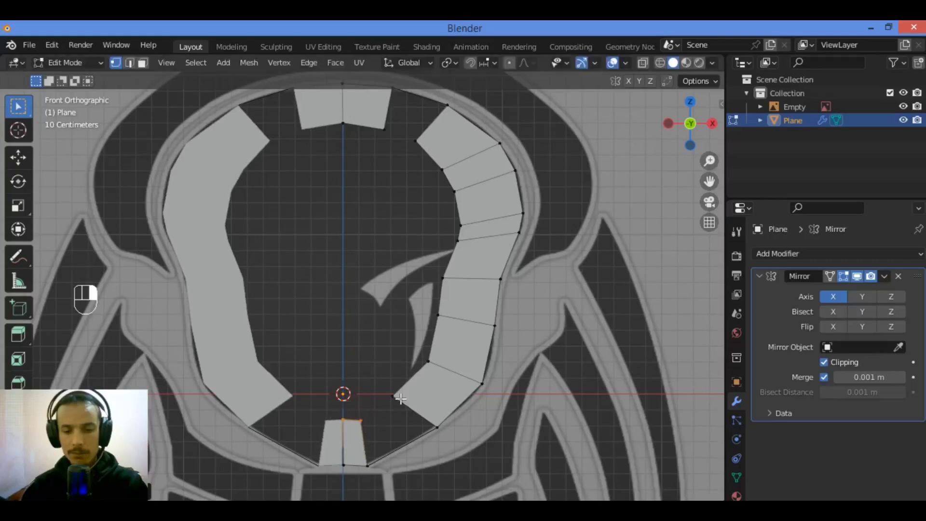
Lower the bottom inner vertex of the side band and move the chin face's inner corner outward
key(g)
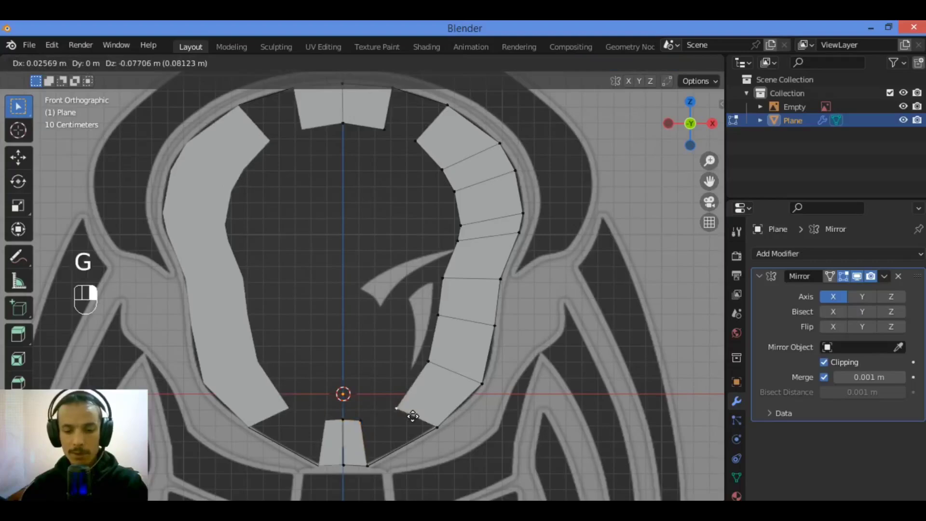
click(402, 415)
key(g)
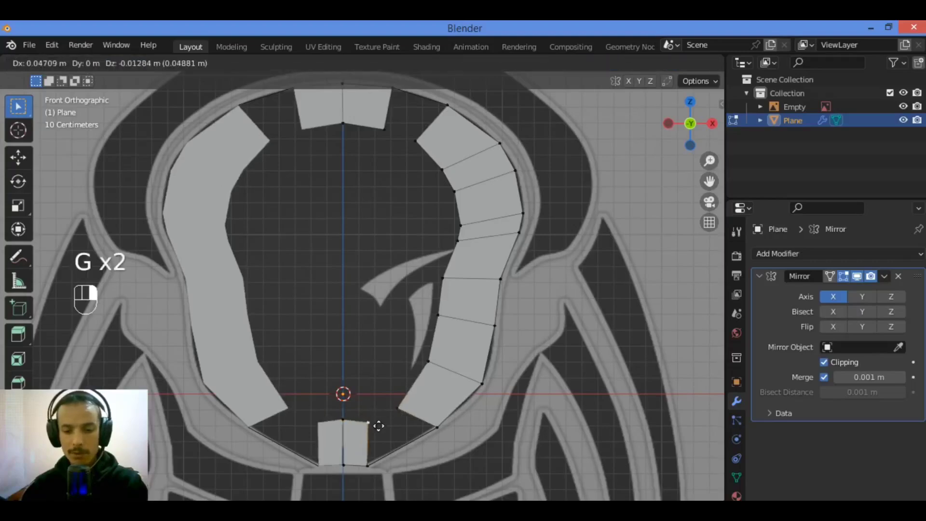
click(404, 442)
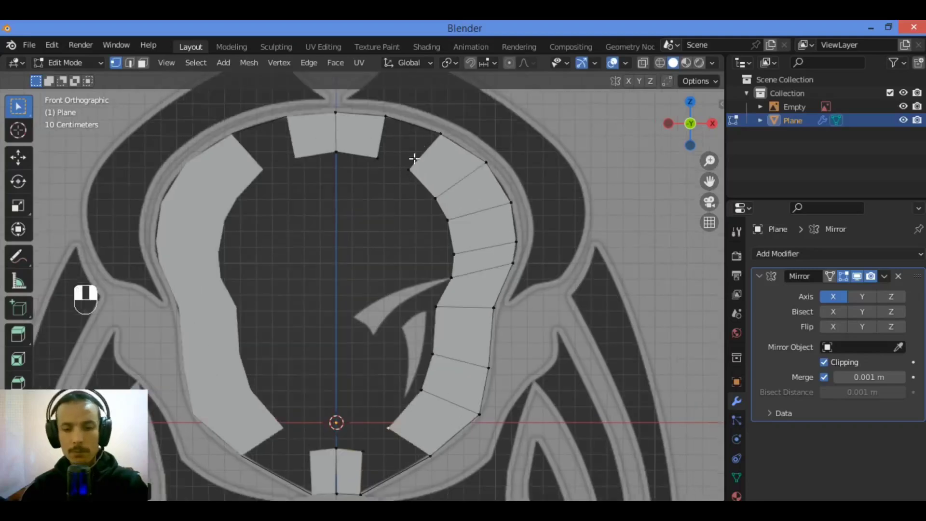
Fill the gaps between the side band and the forehead and chin faces with one new face each
drag(414, 104, 359, 187)
shift+click(440, 134)
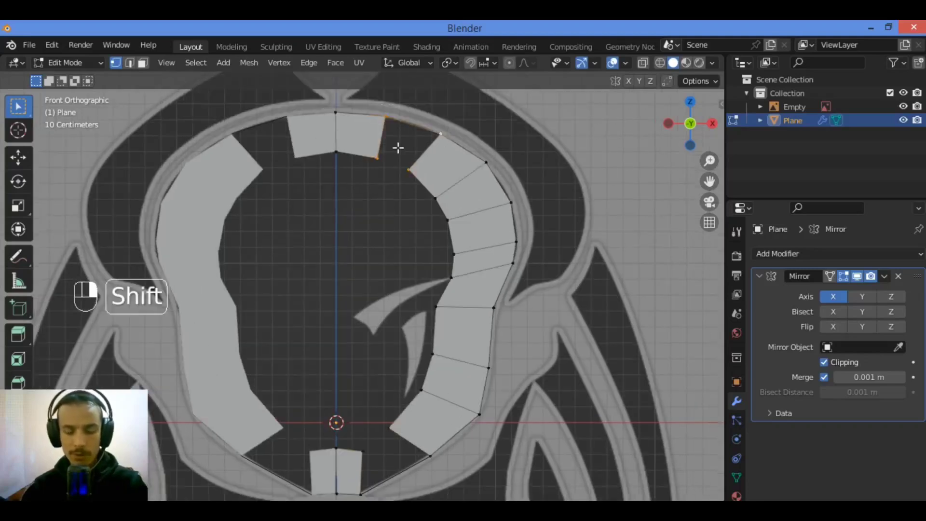
key(f)
drag(394, 411, 347, 496)
shift+click(427, 455)
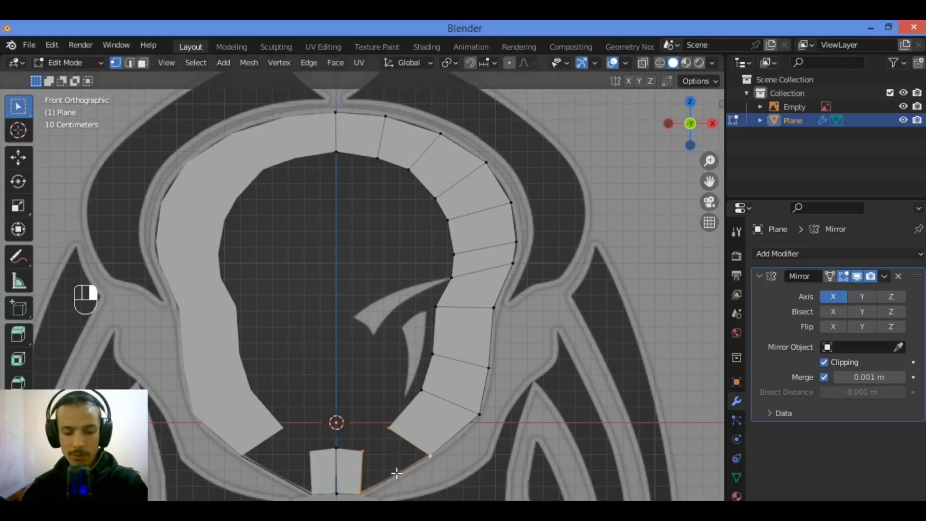
key(f)
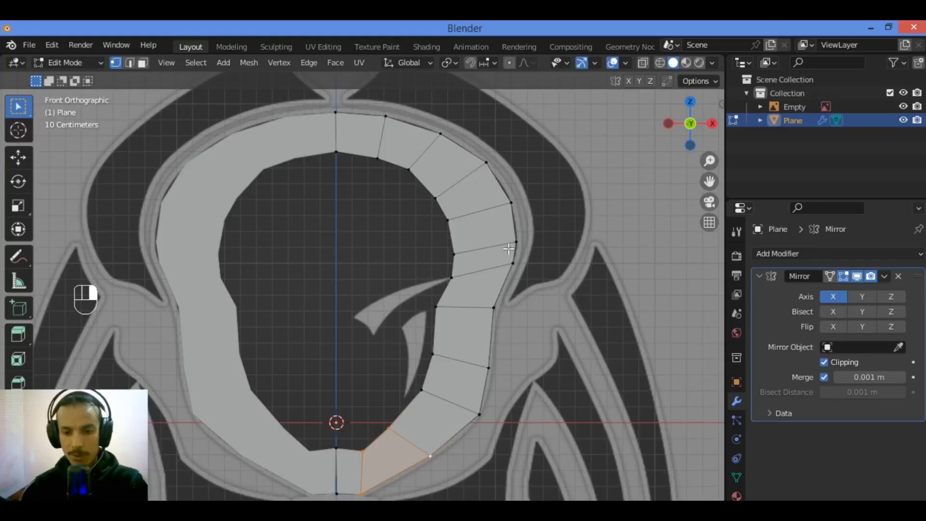
Move the outer vertex at the jaw corner slightly inward along the reference outline
click(481, 414)
key(g)
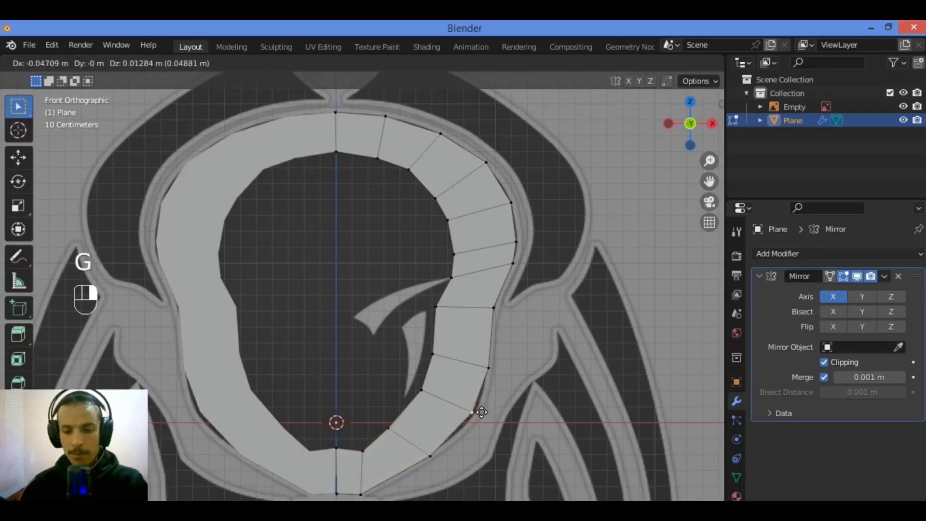
click(482, 414)
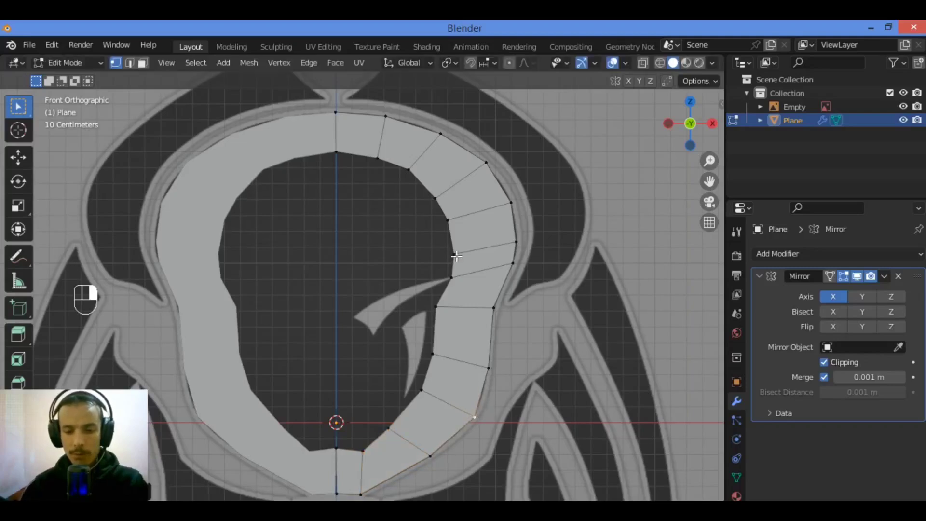
Nudge the four outer vertices from the upper side to the forehead's centre axis outward to follow the reference outline
click(485, 161)
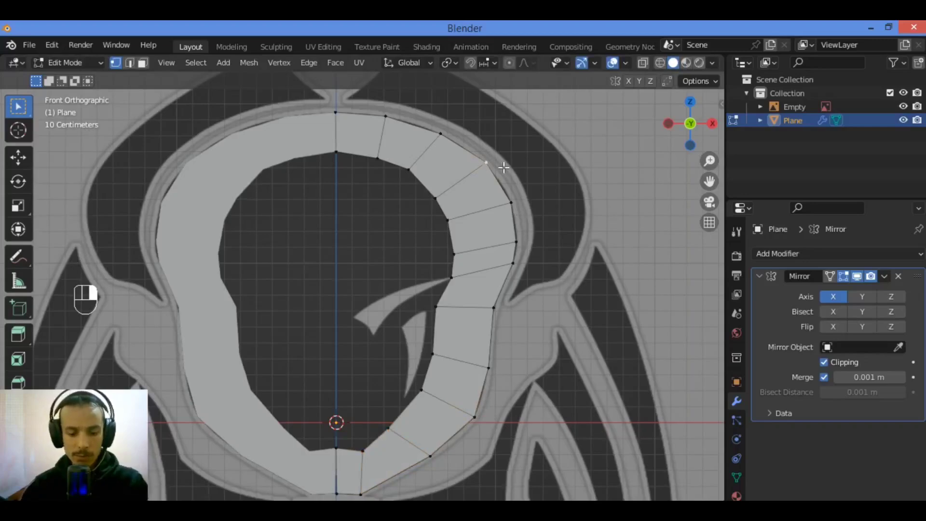
key(g)
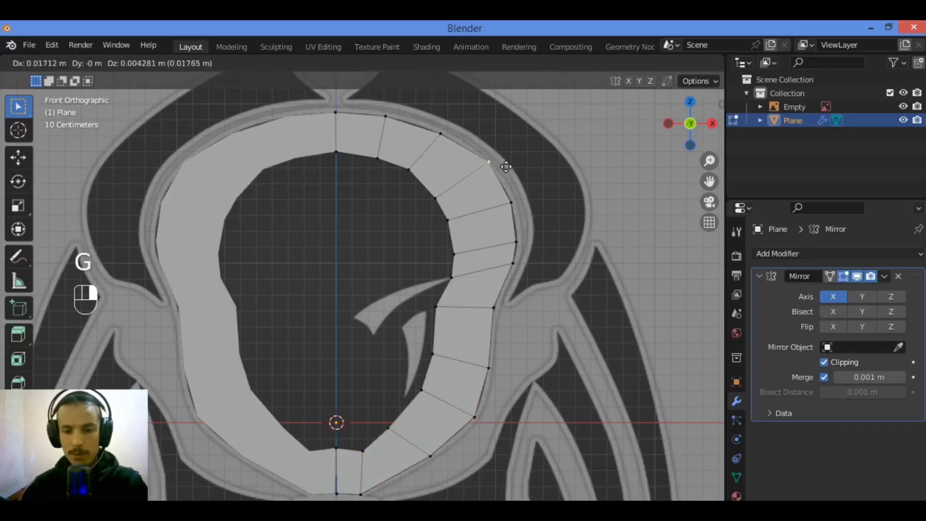
click(506, 166)
click(447, 130)
key(g)
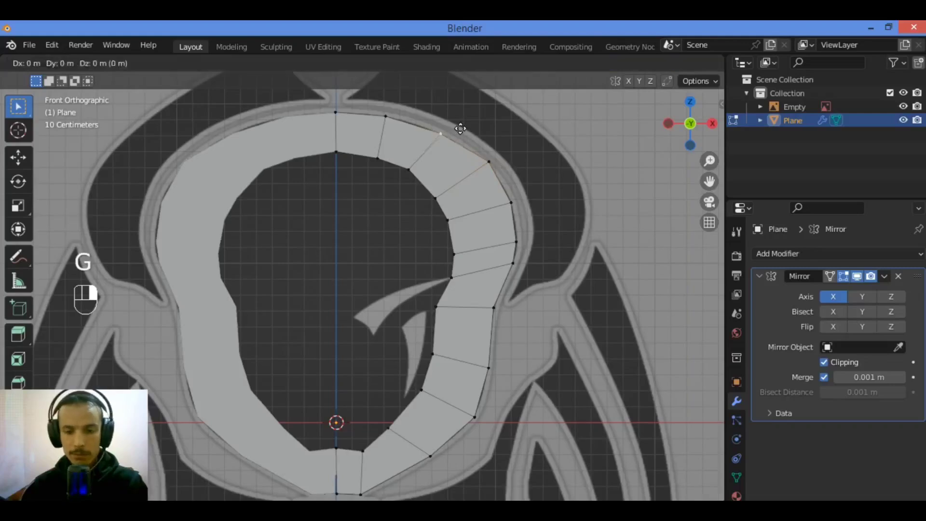
right_click(414, 122)
click(385, 116)
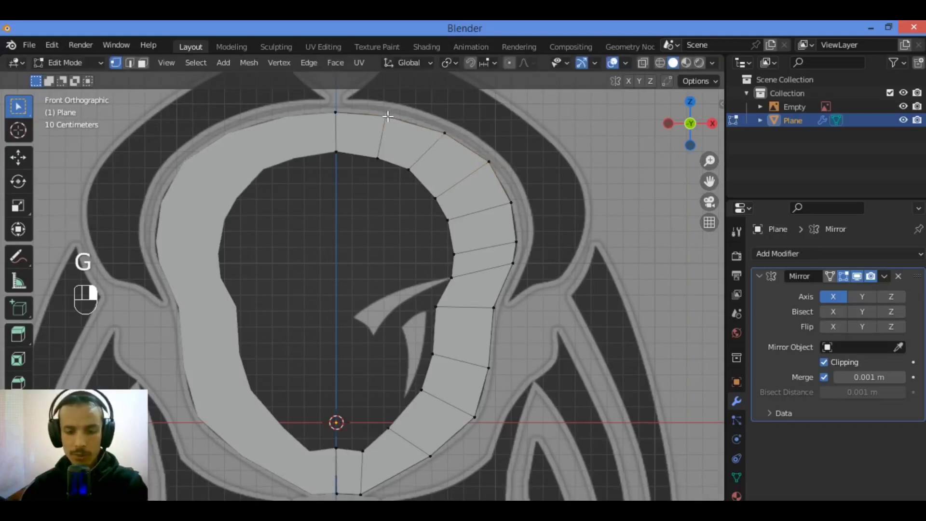
key(g)
click(389, 112)
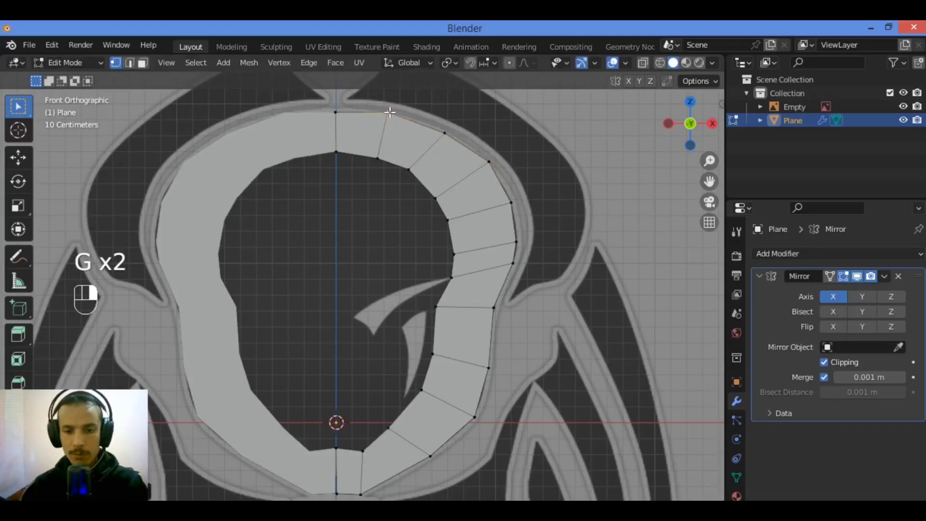
click(340, 112)
key(g)
click(344, 109)
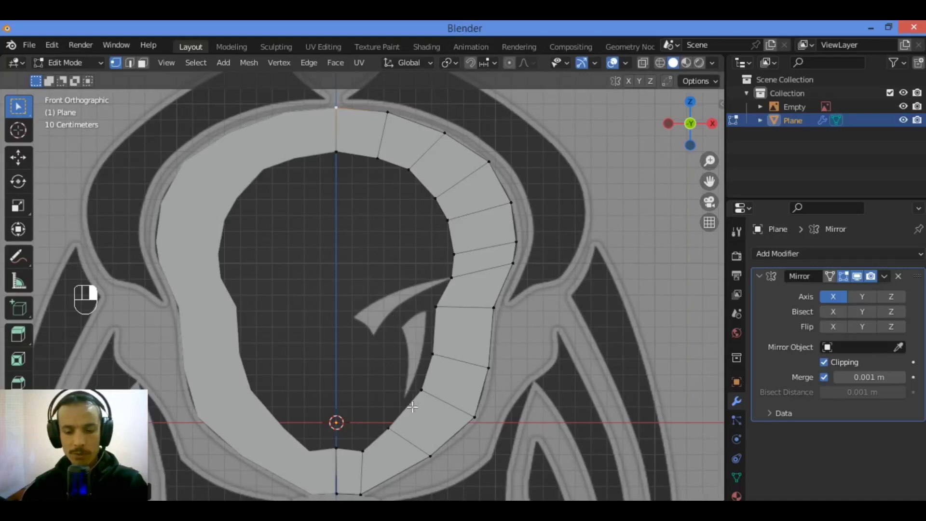
Lower the inner chin vertex on the centre axis slightly
click(345, 445)
key(g)
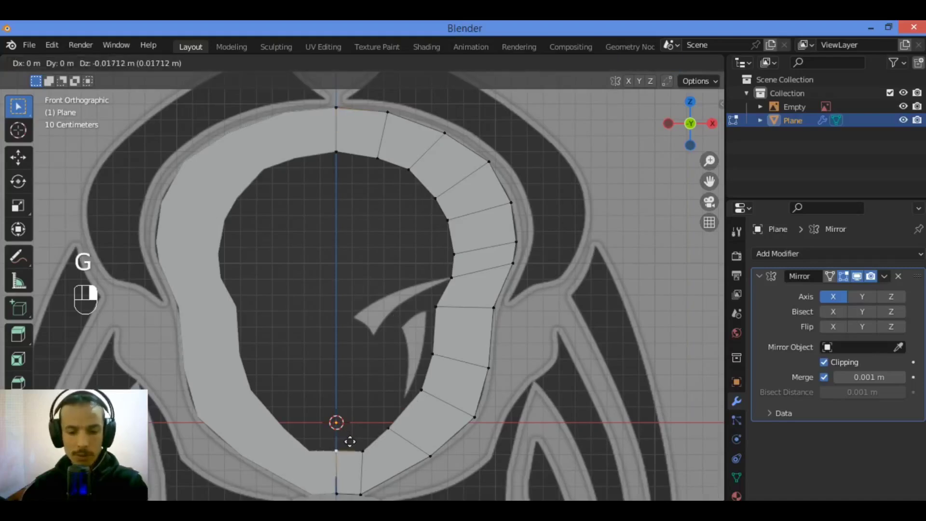
click(351, 440)
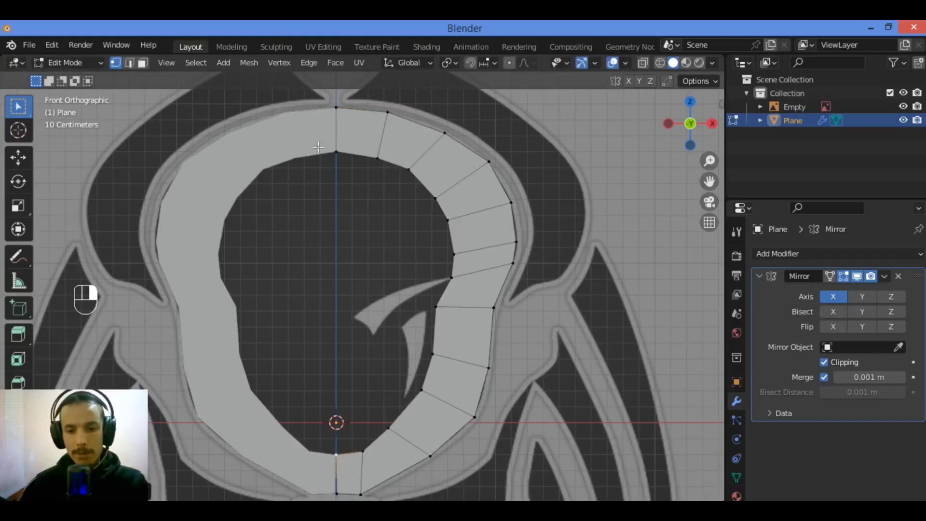
Move the two inner forehead vertices nearest the centre axis slightly down
drag(309, 152, 433, 208)
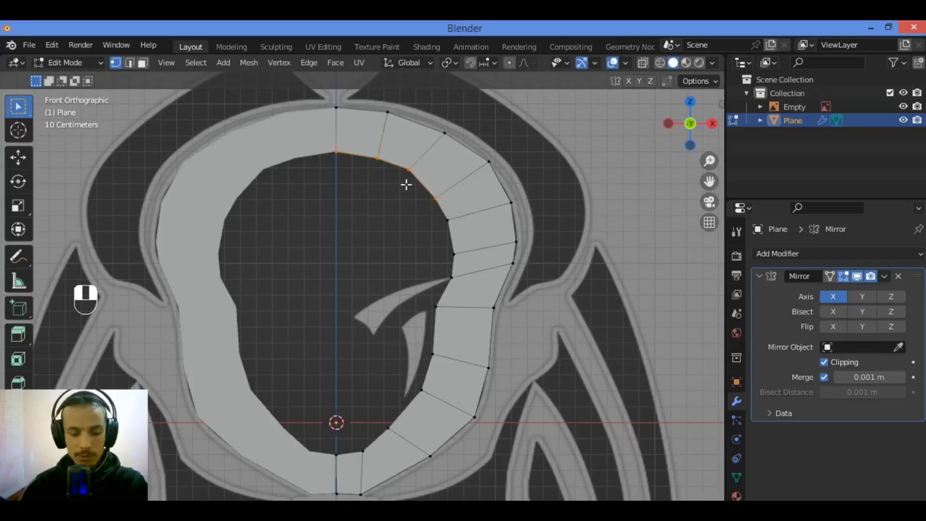
drag(365, 133, 304, 178)
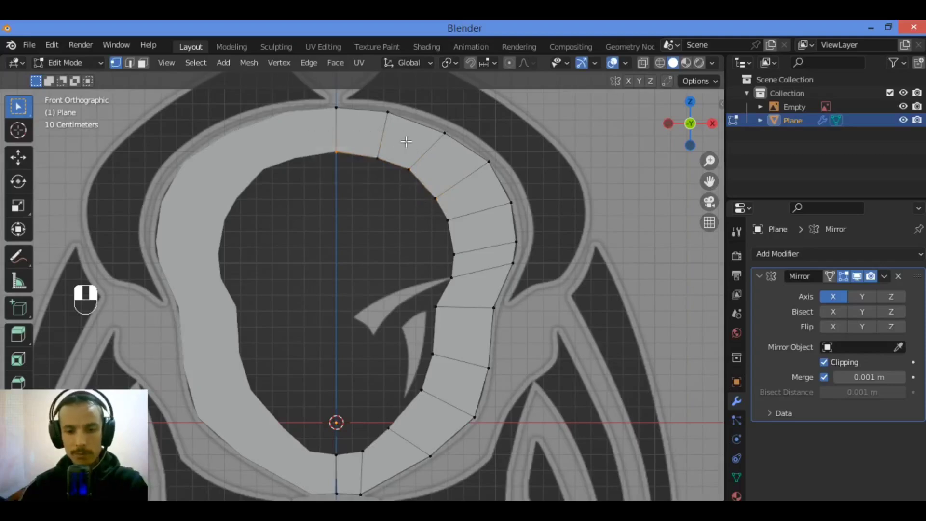
drag(405, 155, 314, 194)
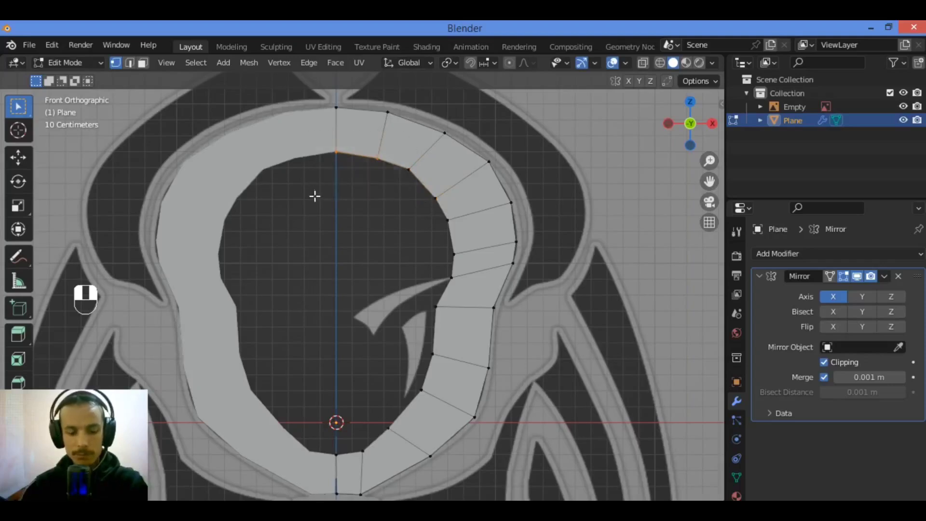
key(g)
click(343, 197)
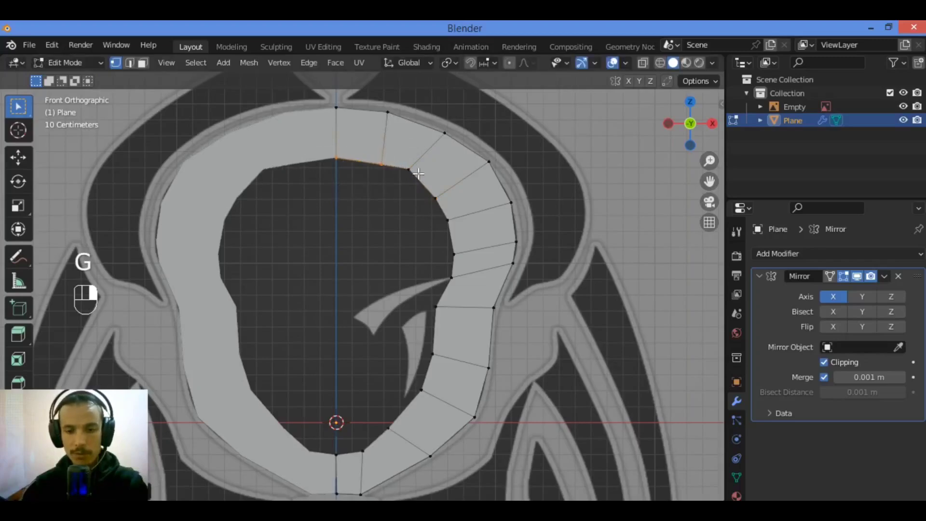
Move the inner forehead vertex beside the centre axis slightly up and toward the axis
click(381, 165)
key(g)
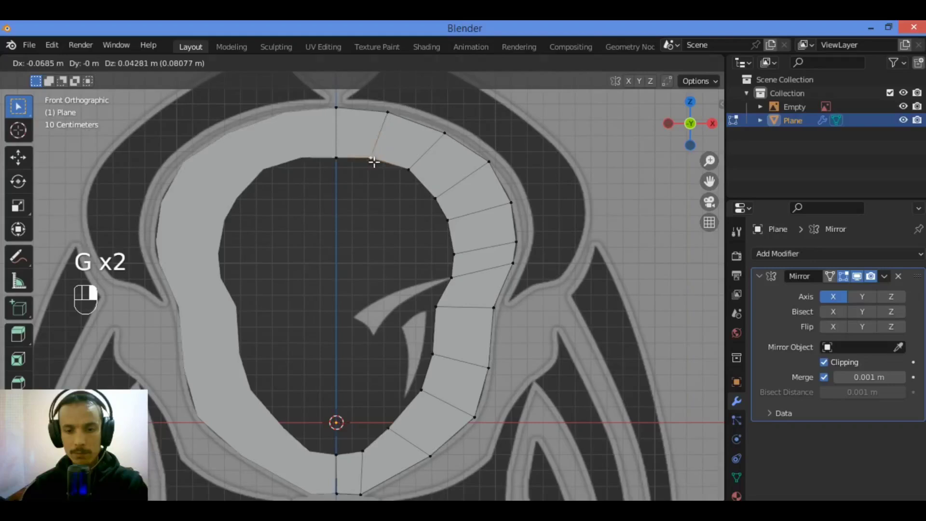
click(373, 162)
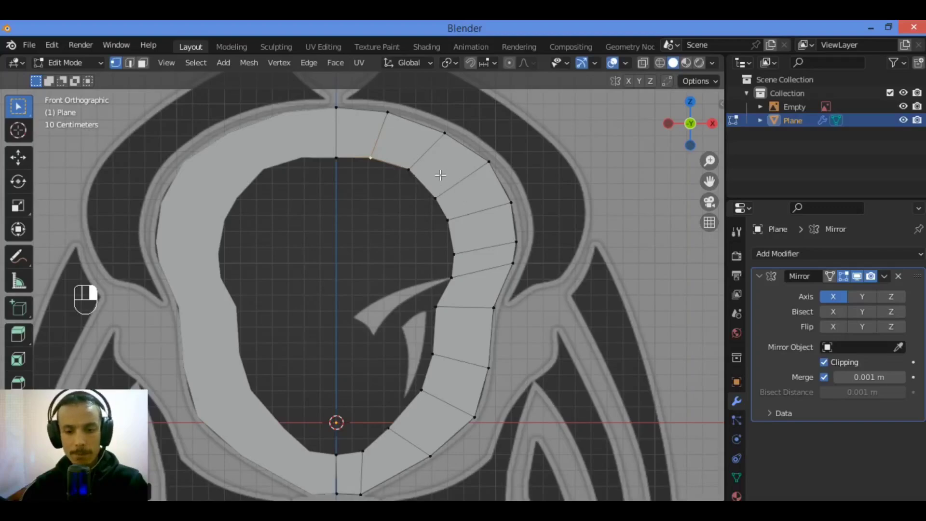
Extrude the complete inner edge loop toward the face centre as a second ring and set the transform pivot to Bounding Box Center
alt+click(404, 180)
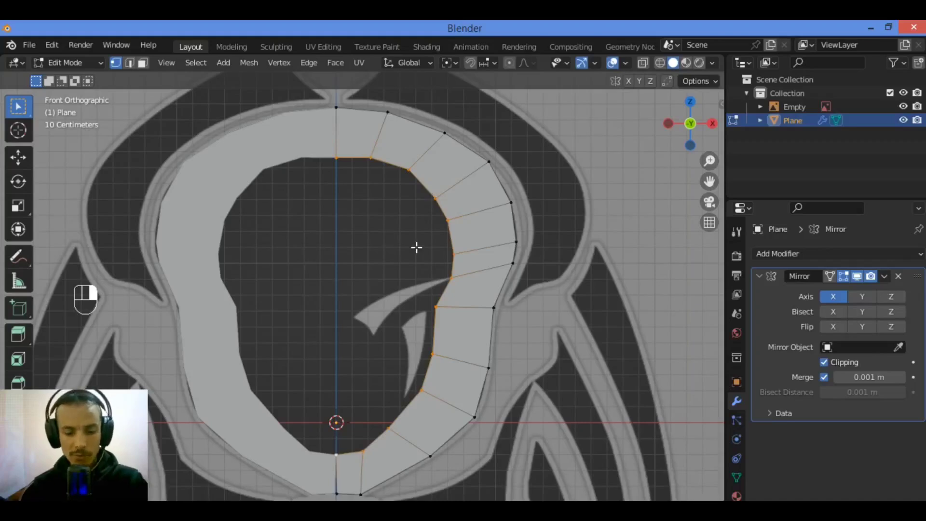
key(e)
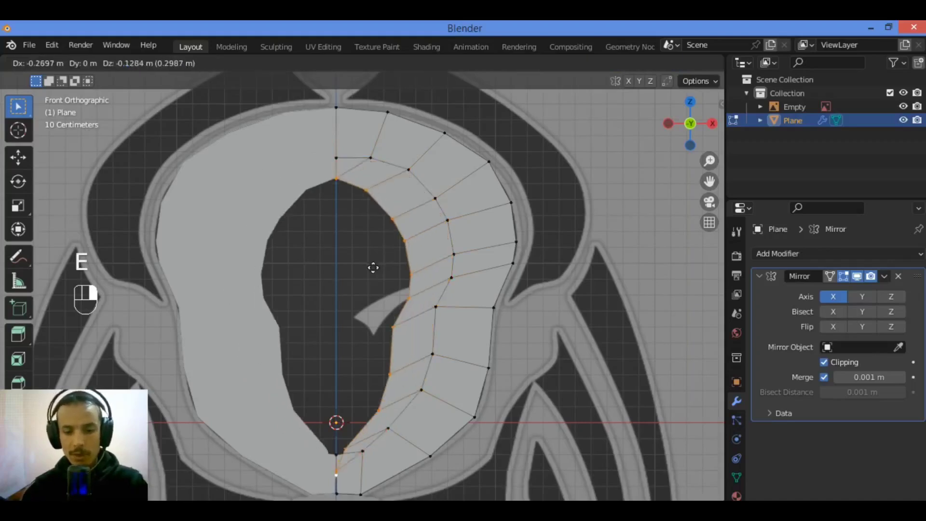
right_click(374, 267)
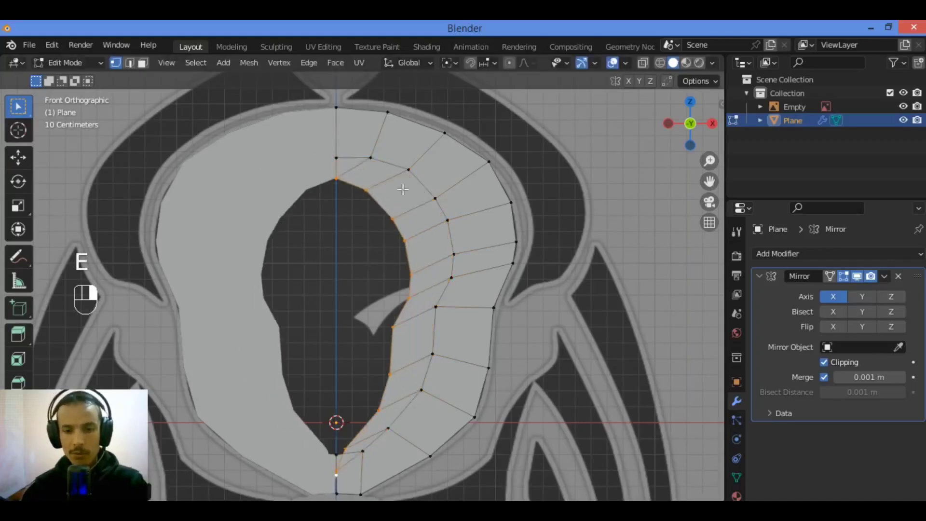
click(447, 62)
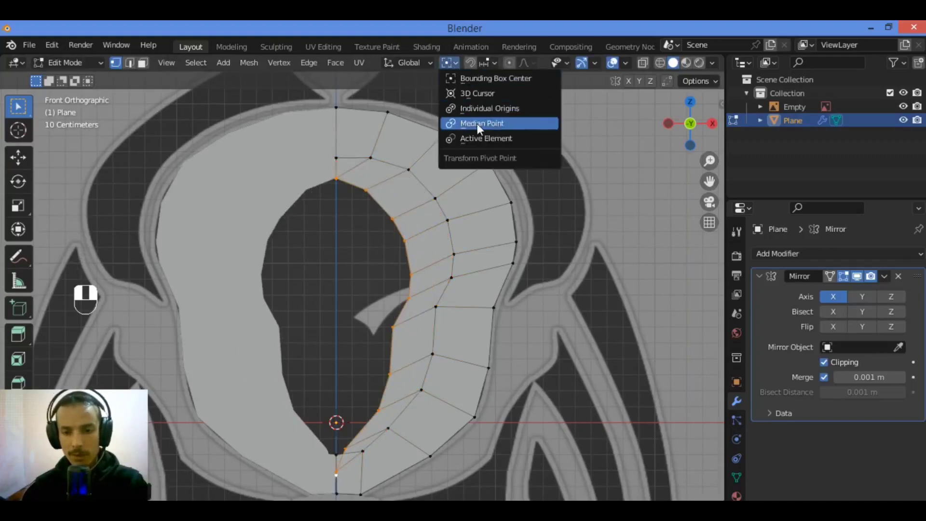
click(489, 79)
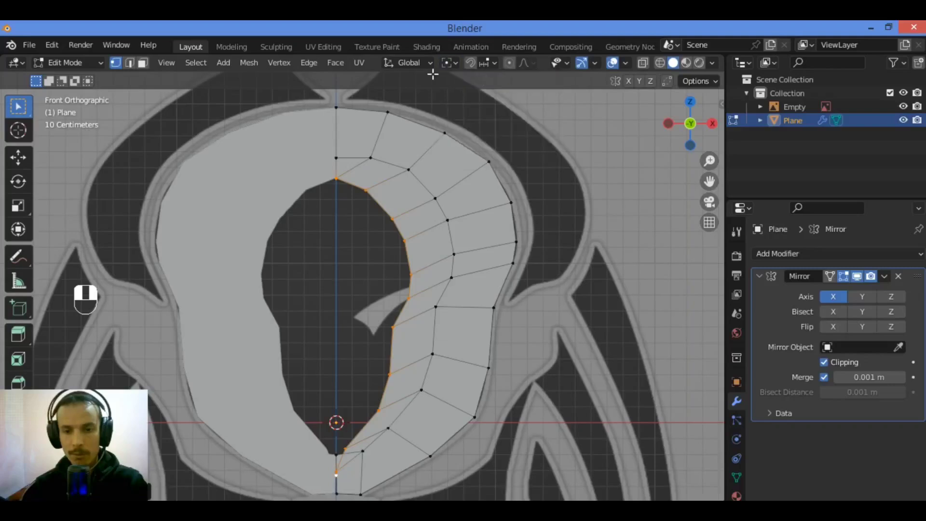
click(367, 448)
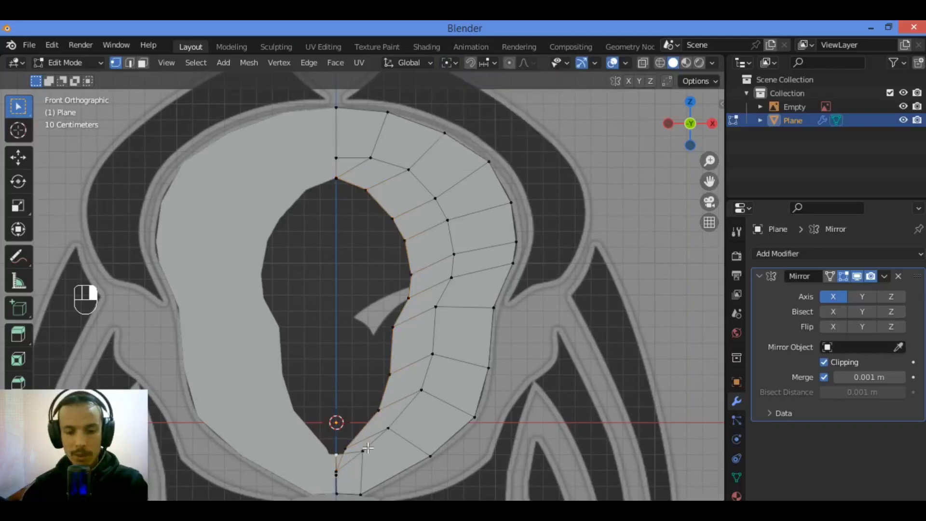
right_click(359, 446)
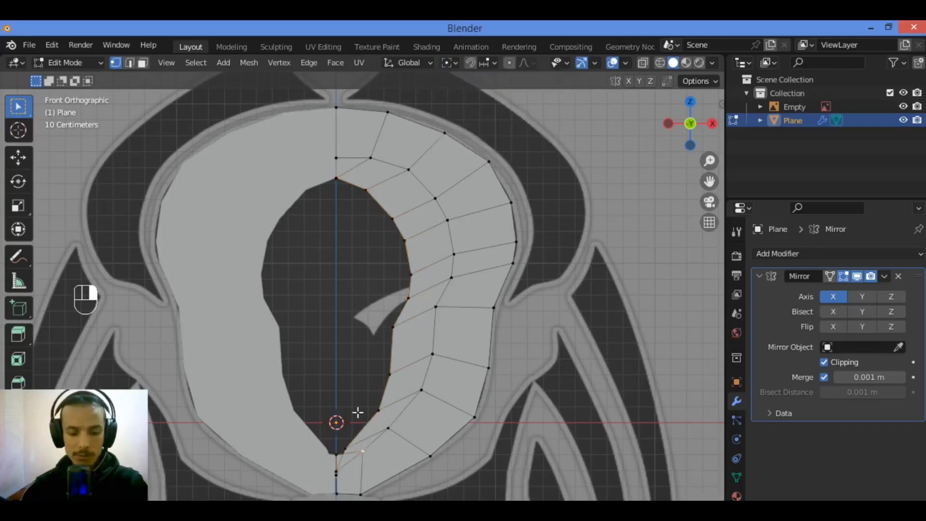
click(390, 375)
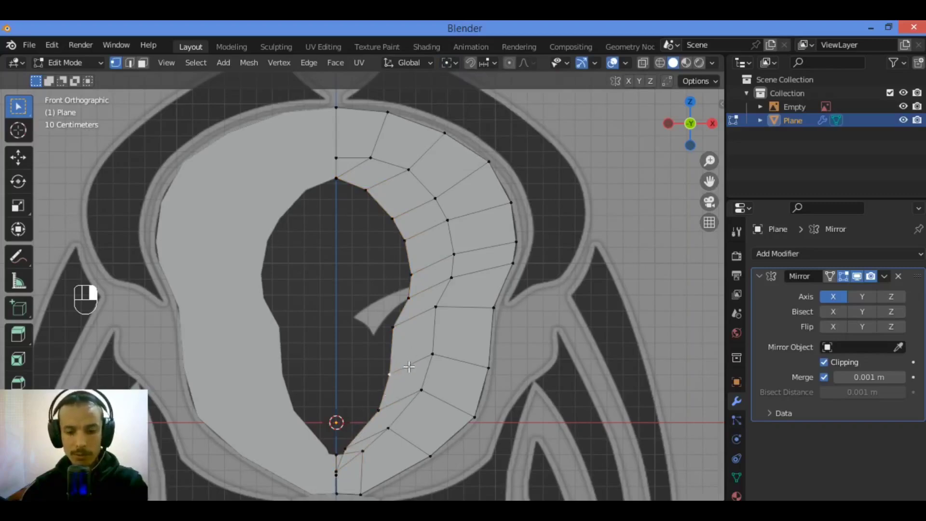
key(ctrl+z)
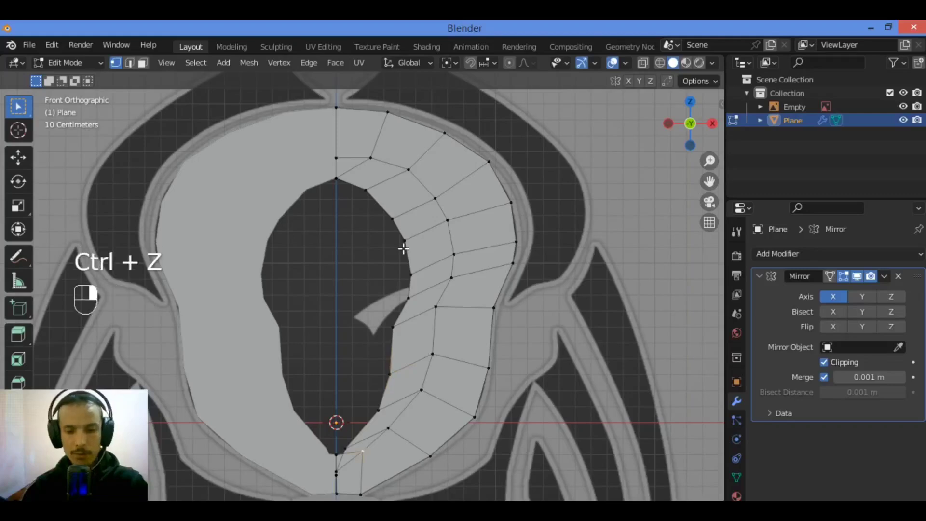
key(ctrl+z)
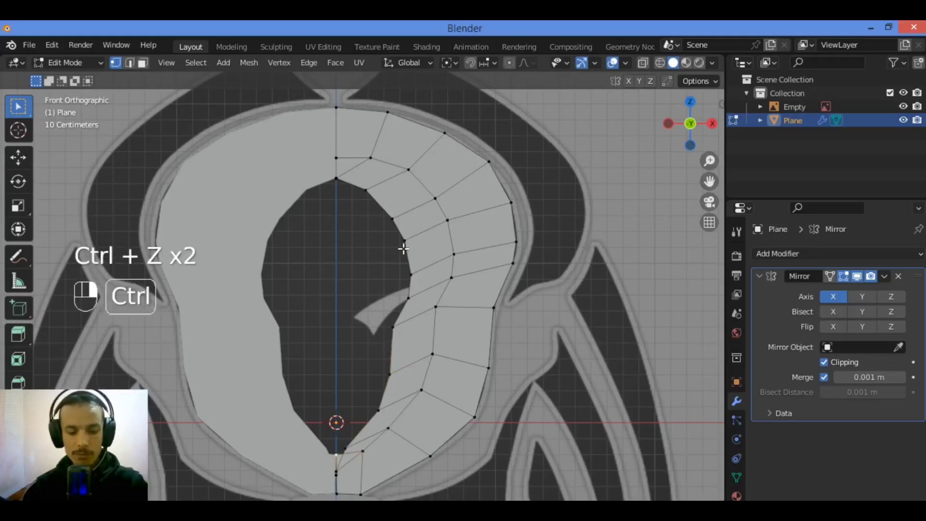
key(ctrl+z)
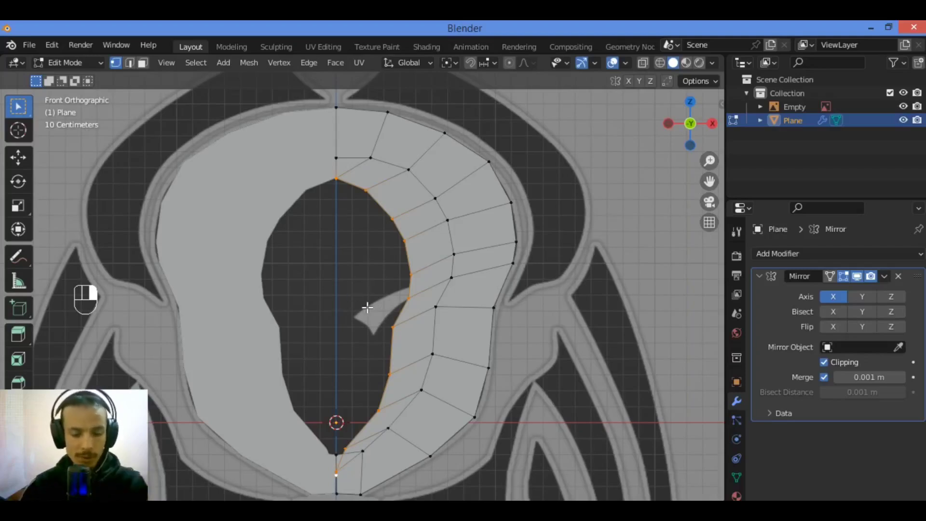
Scale the new inner ring down toward the face centre and raise its lowest vertex on the centre axis slightly
key(s)
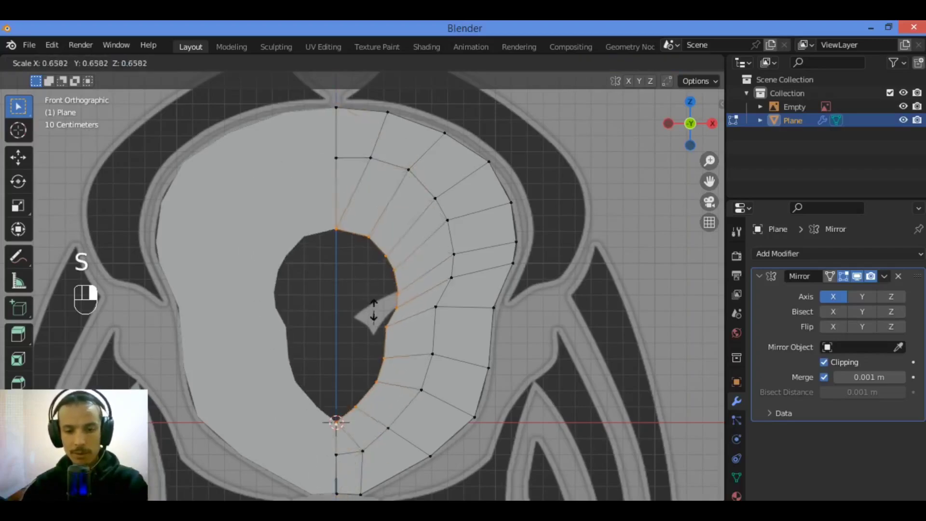
click(374, 313)
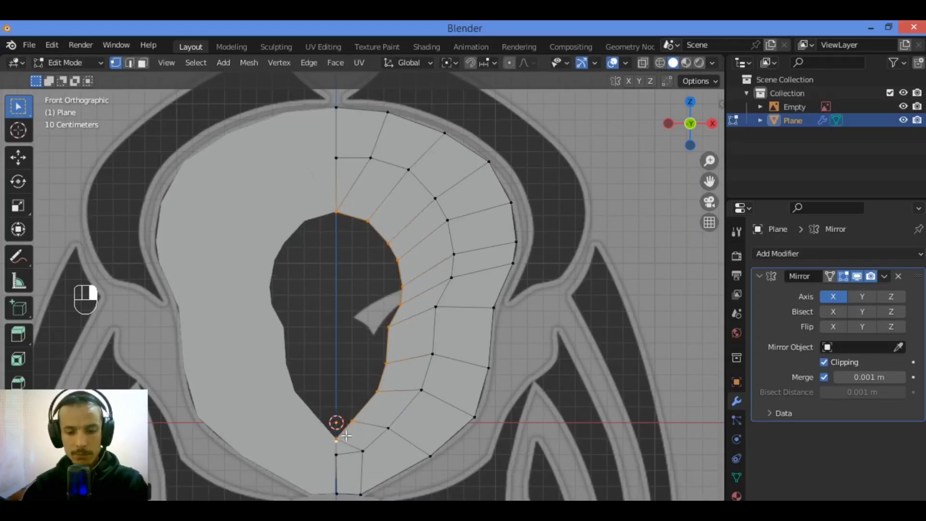
key(g)
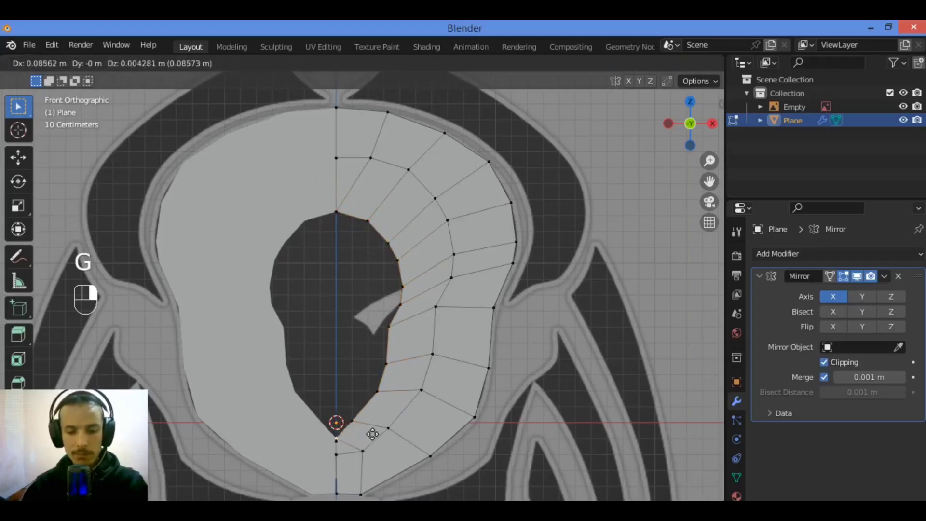
click(385, 428)
Delete the stray vertex on the centre axis between the inner ring's lower end and the chin
click(336, 441)
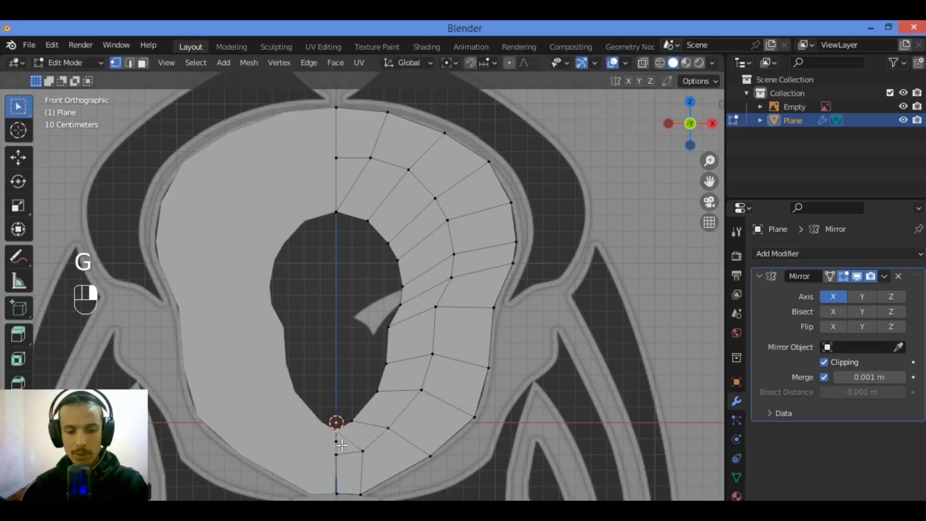
key(x)
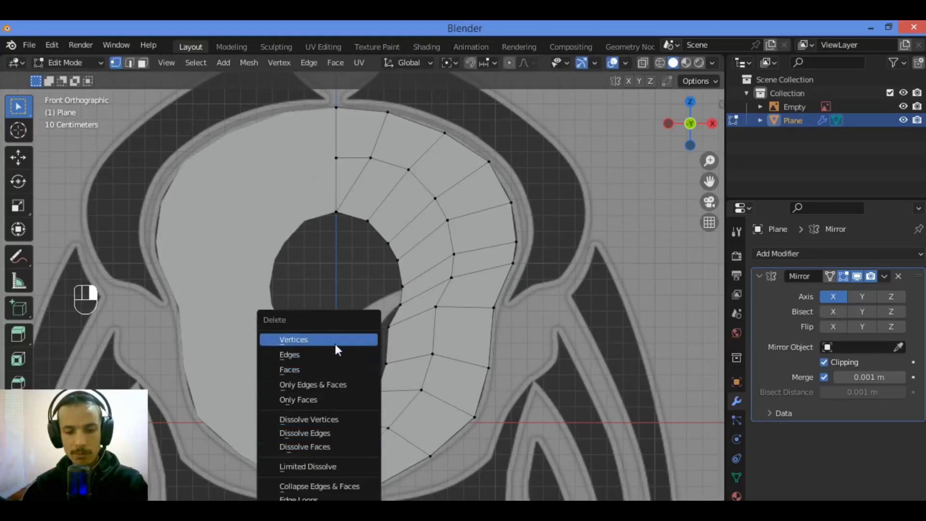
click(334, 341)
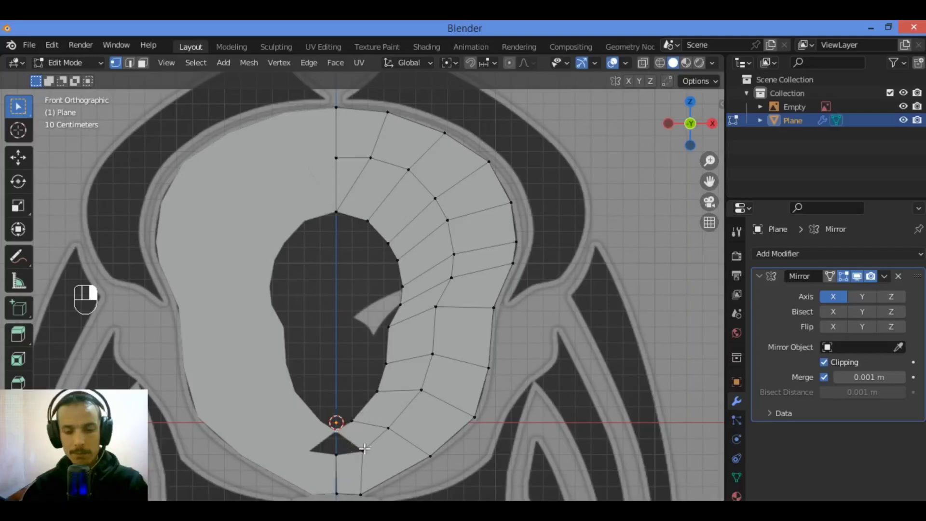
Knife-cut the inner ring's lowest face down to the inner chin vertex and fill the triangular gap beside the centre axis with a face
scroll(358, 418, up, 1)
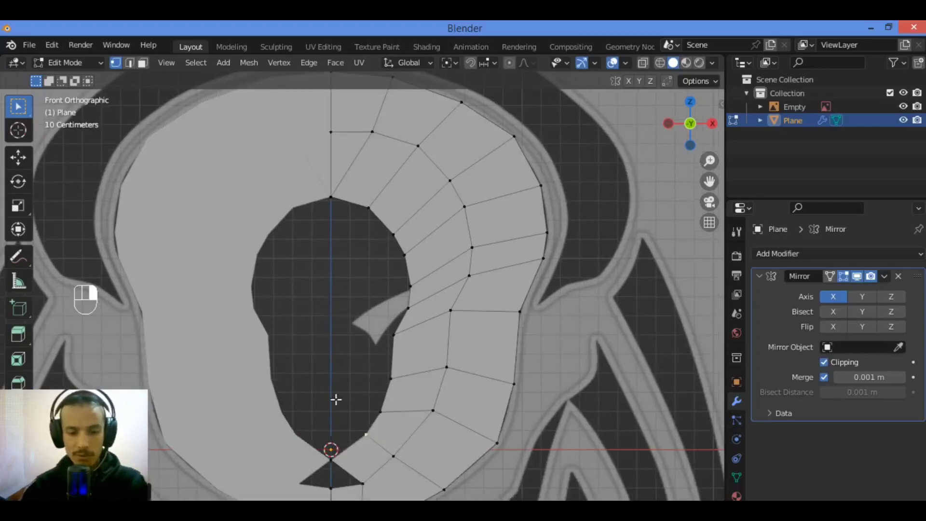
key(k)
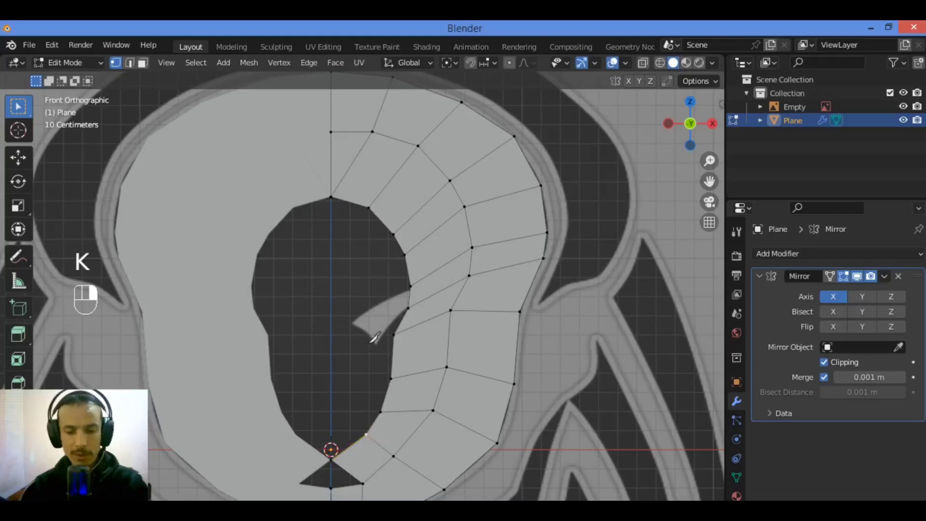
click(348, 448)
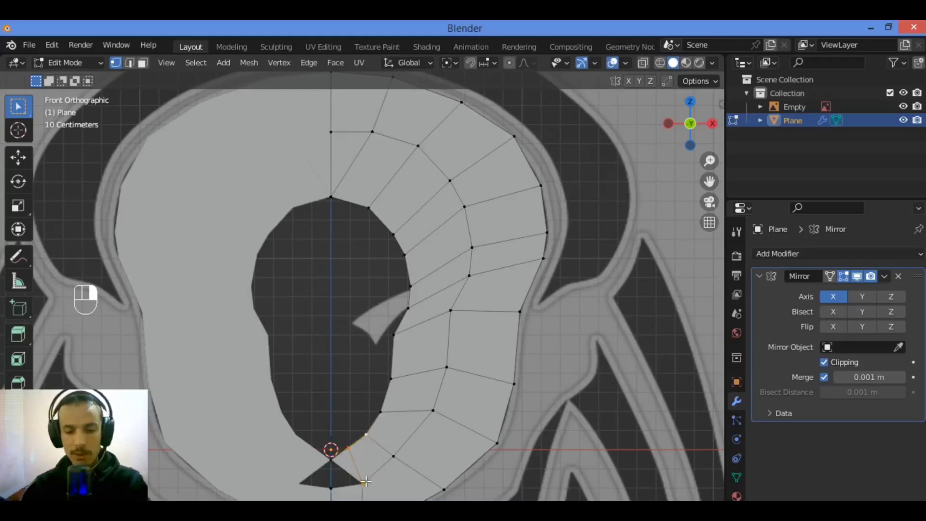
drag(327, 453, 368, 495)
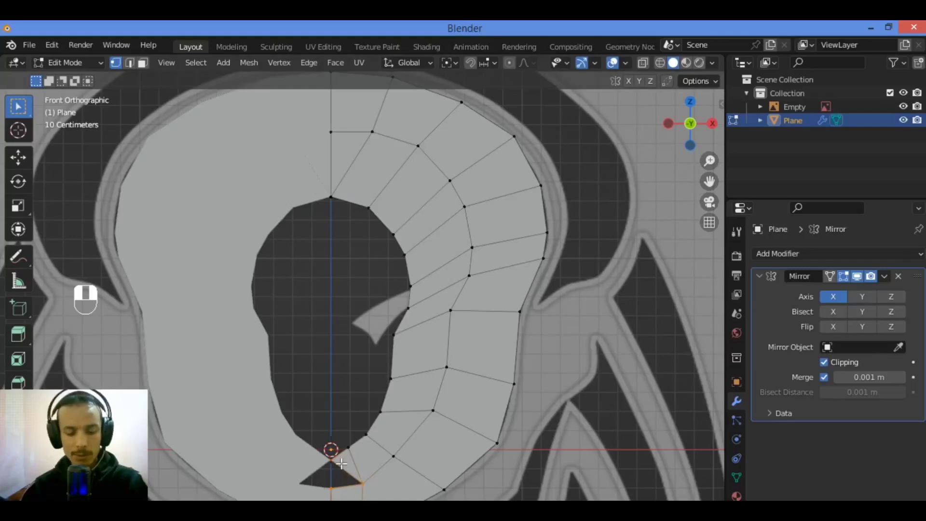
key(f)
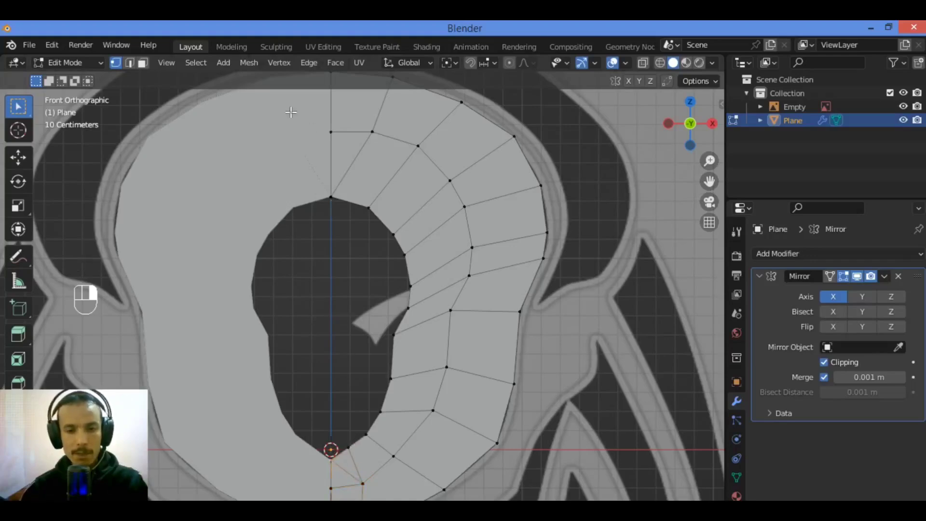
Dissolve the diagonal edge between the filled chin triangle and the knife-cut face next to it
click(129, 63)
click(333, 469)
click(346, 467)
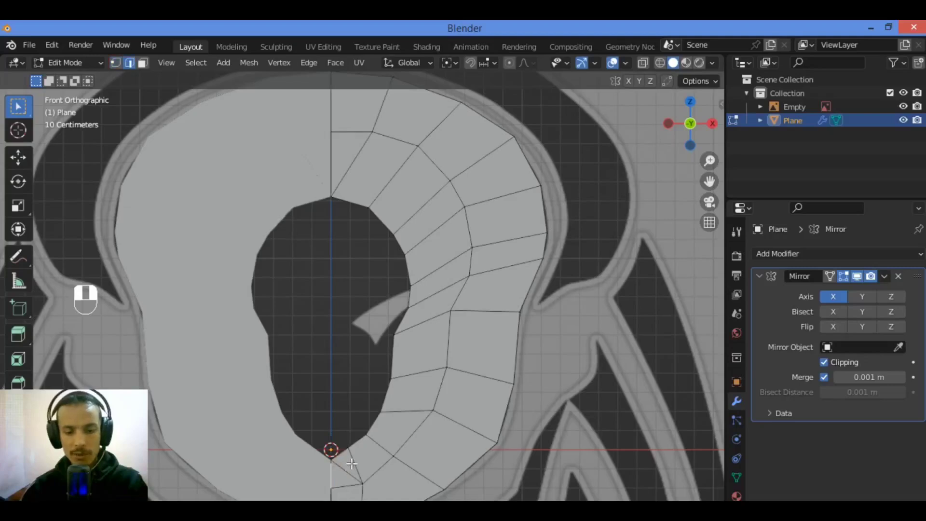
key(m)
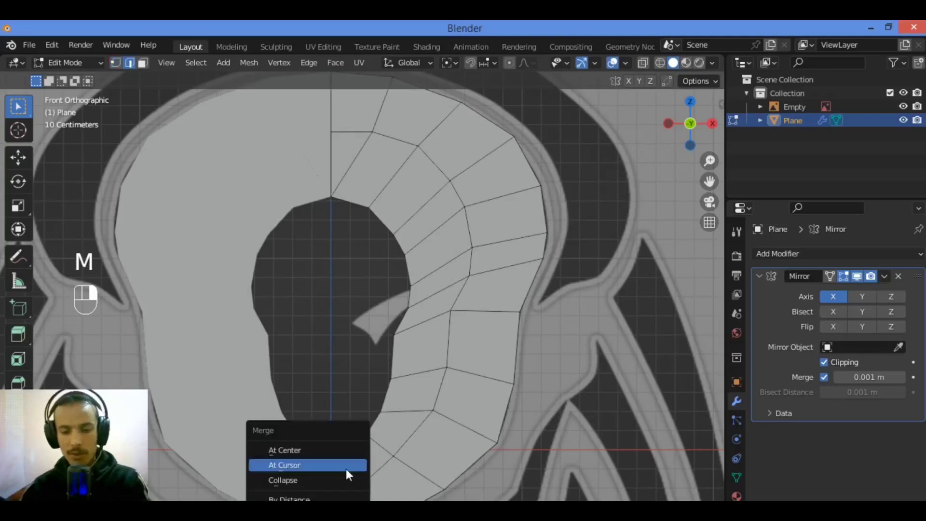
right_click(347, 469)
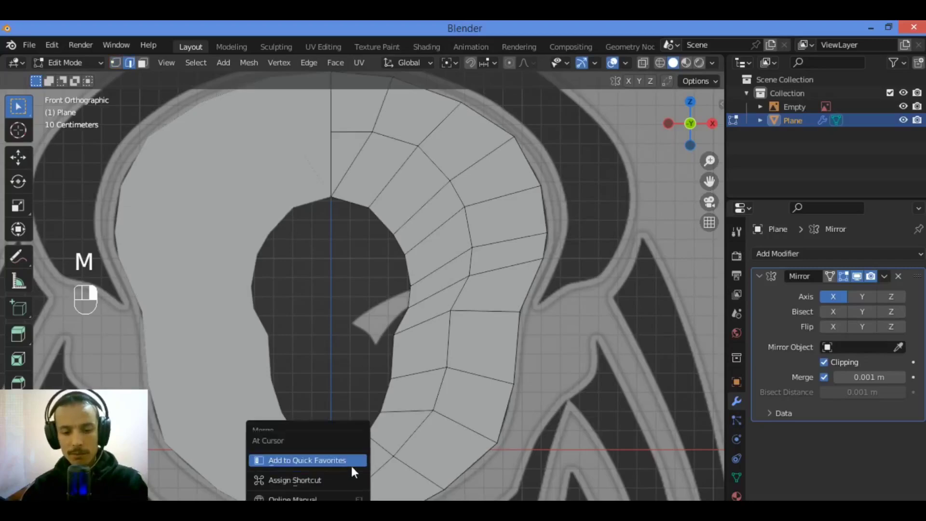
right_click(360, 381)
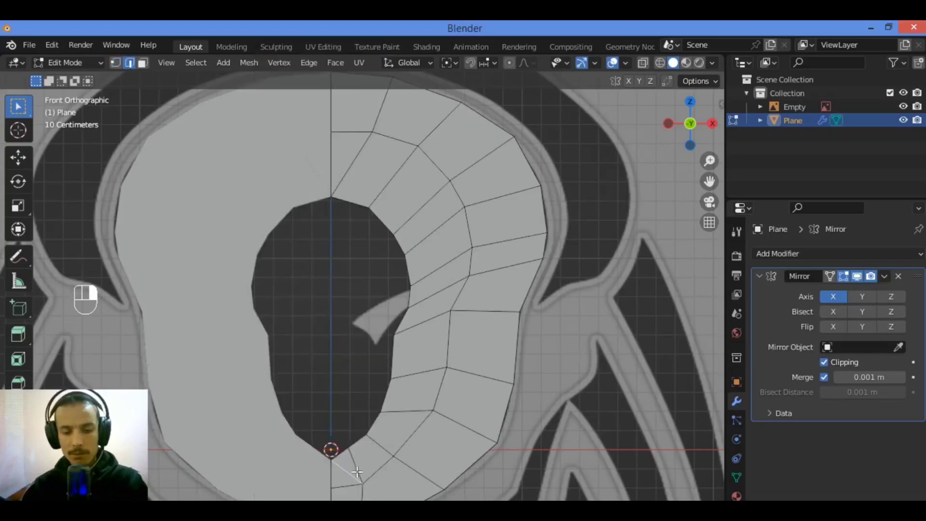
right_click(357, 472)
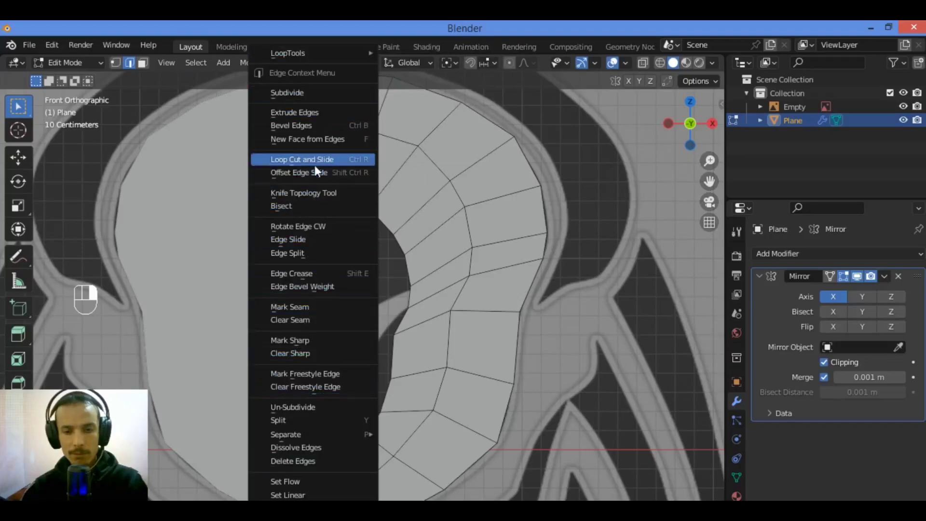
click(326, 448)
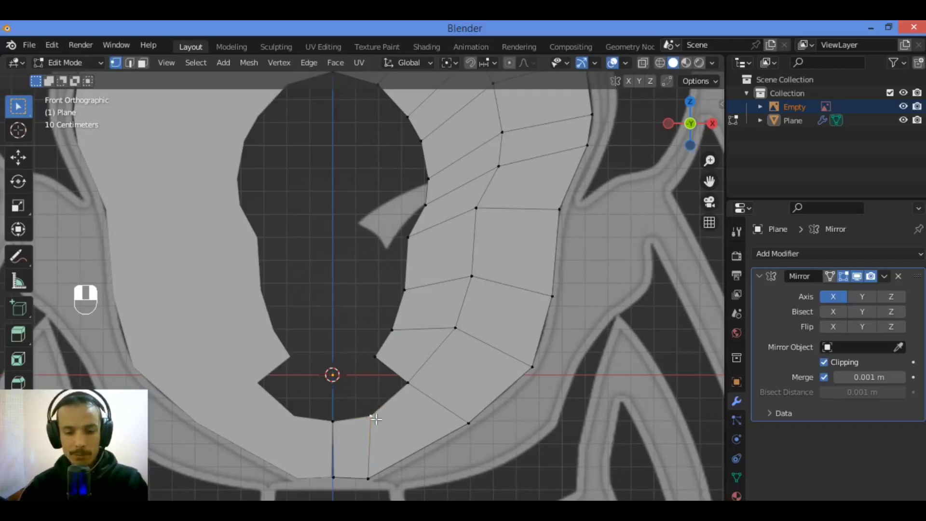
Extrude the inner chin vertex upward into the opening and extrude it once more across to the centre axis
key(e)
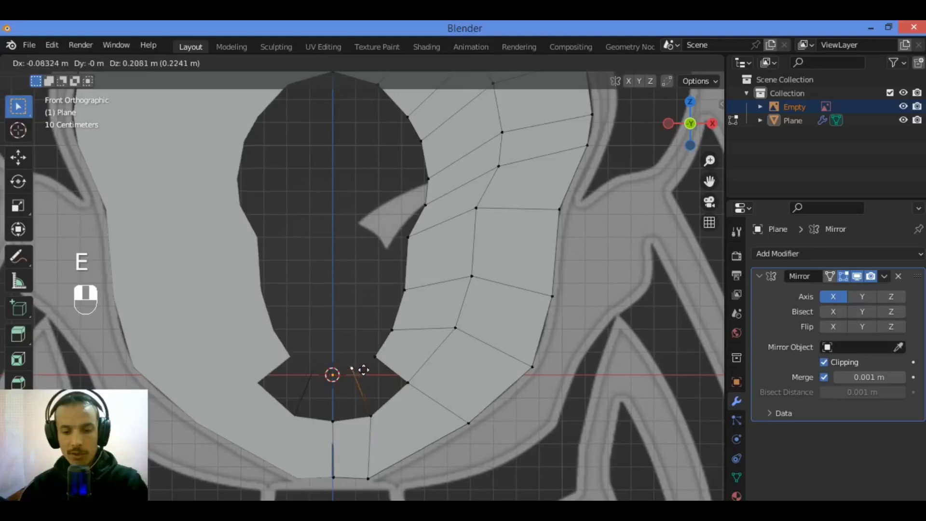
click(363, 370)
key(e)
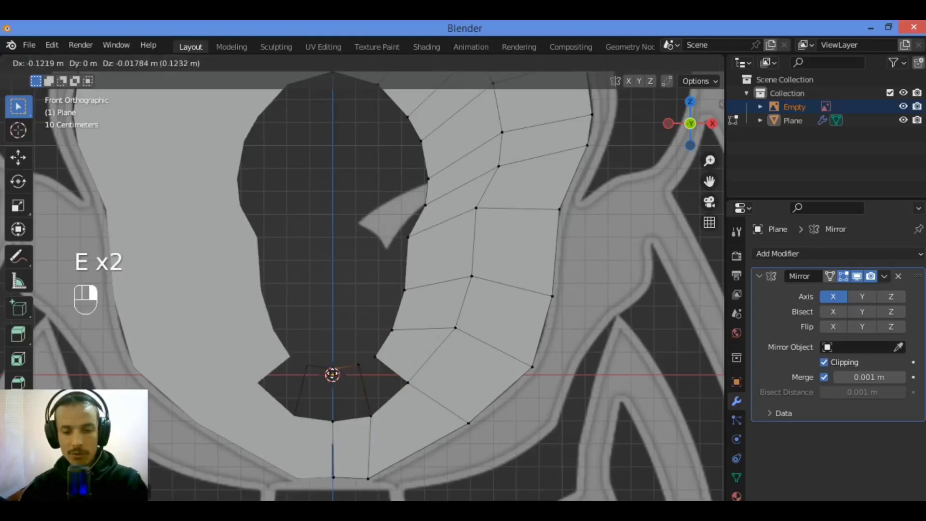
click(332, 375)
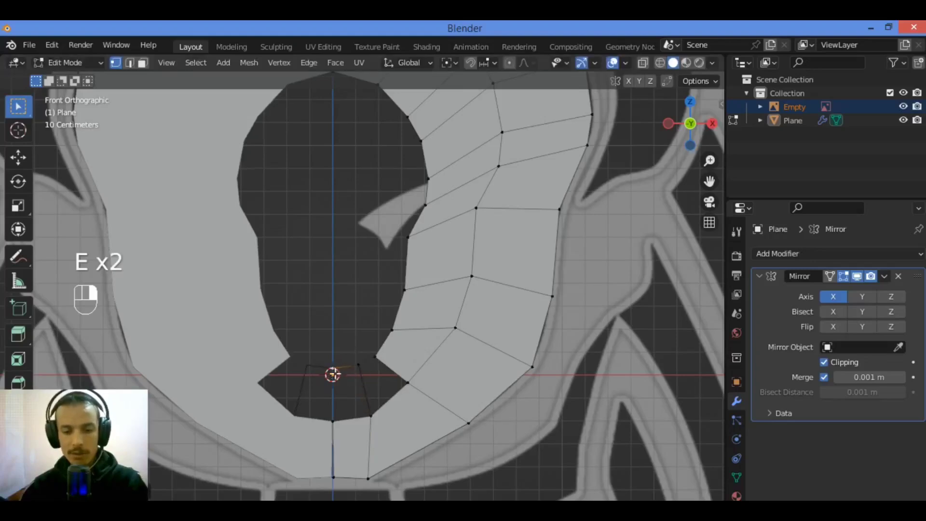
Fill a quad face between the two extruded vertices above the chin and the inner chin edge beside the centre axis
shift+click(358, 367)
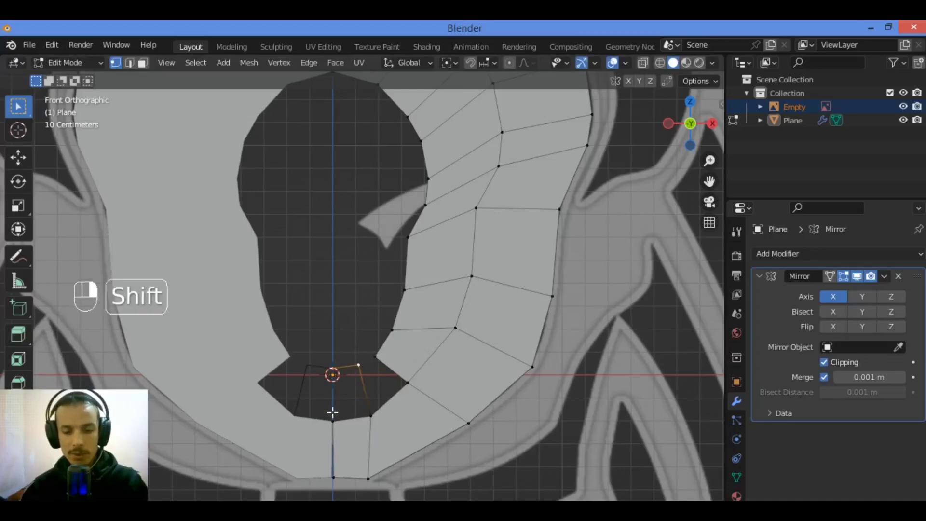
shift+click(369, 416)
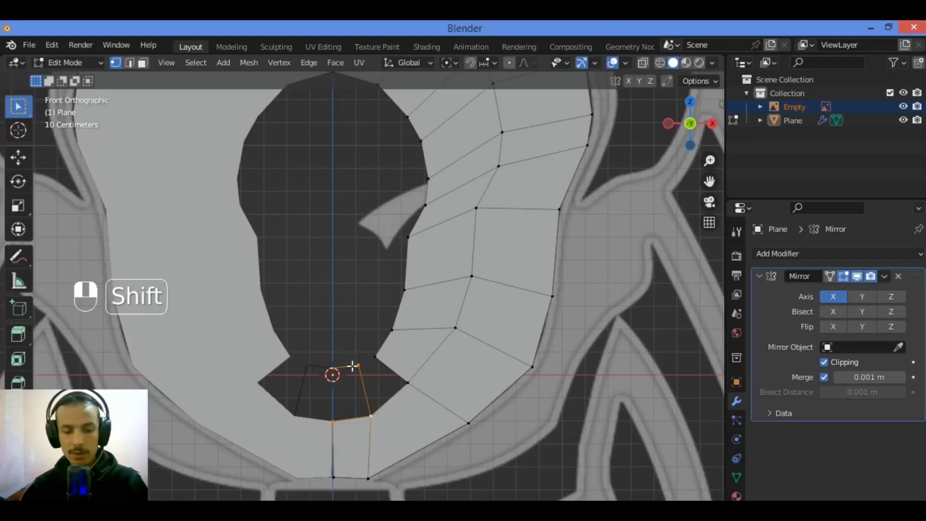
key(f)
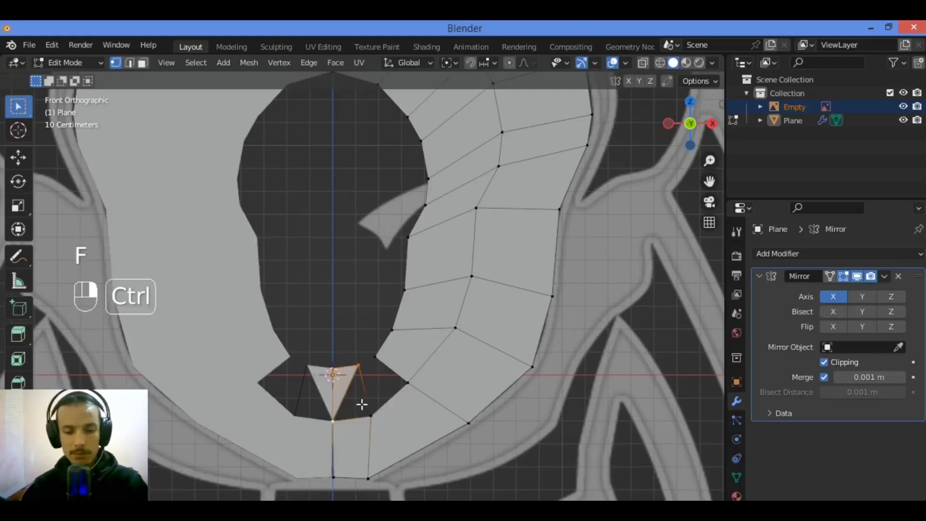
key(ctrl+z)
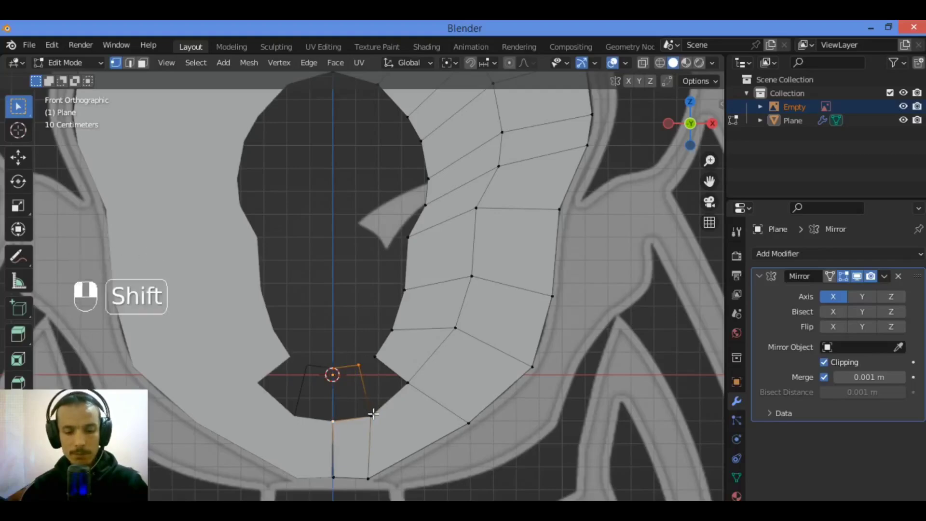
shift+click(369, 413)
key(f)
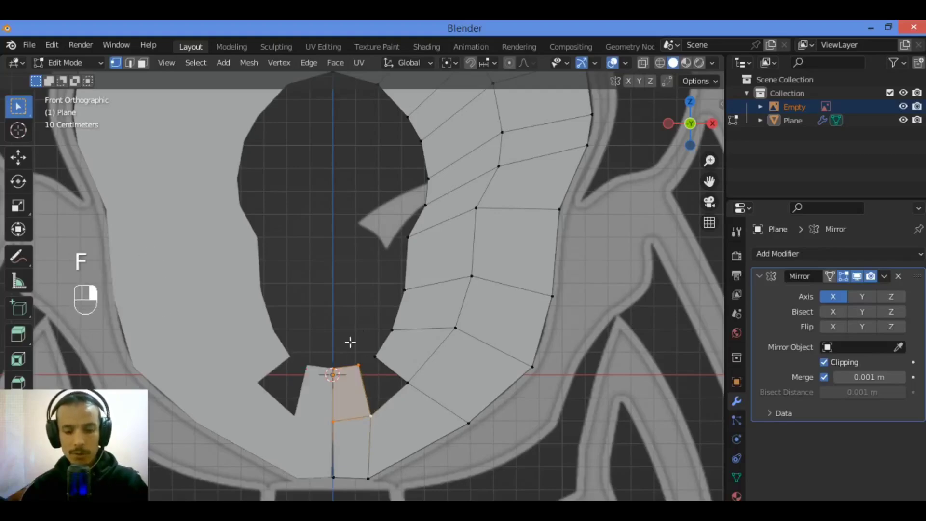
Fill the remaining gap between the new chin face and the lower end of the inner ring with a face
drag(367, 338, 346, 428)
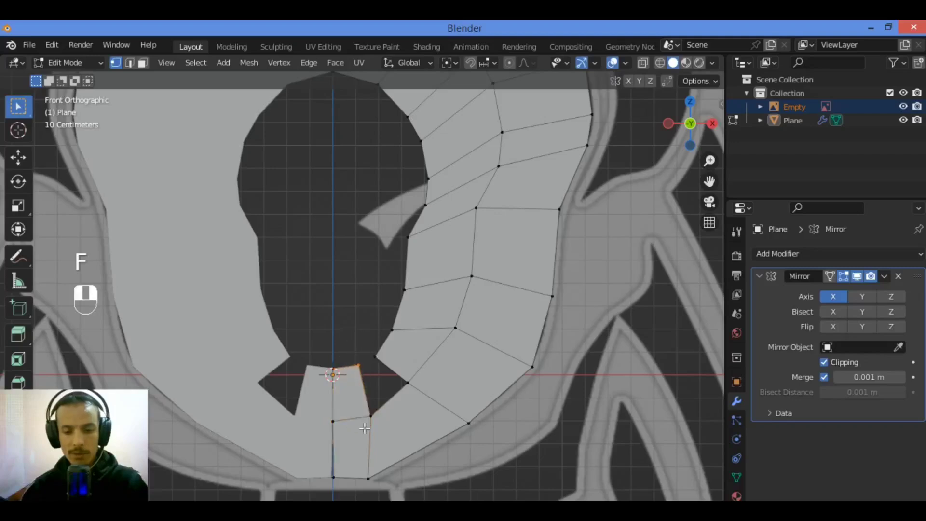
shift+click(379, 362)
shift+click(402, 379)
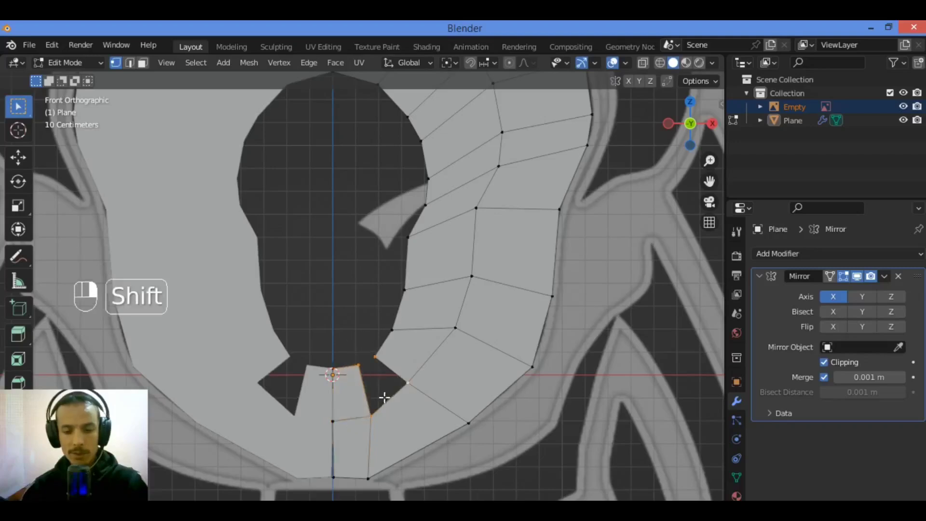
key(f)
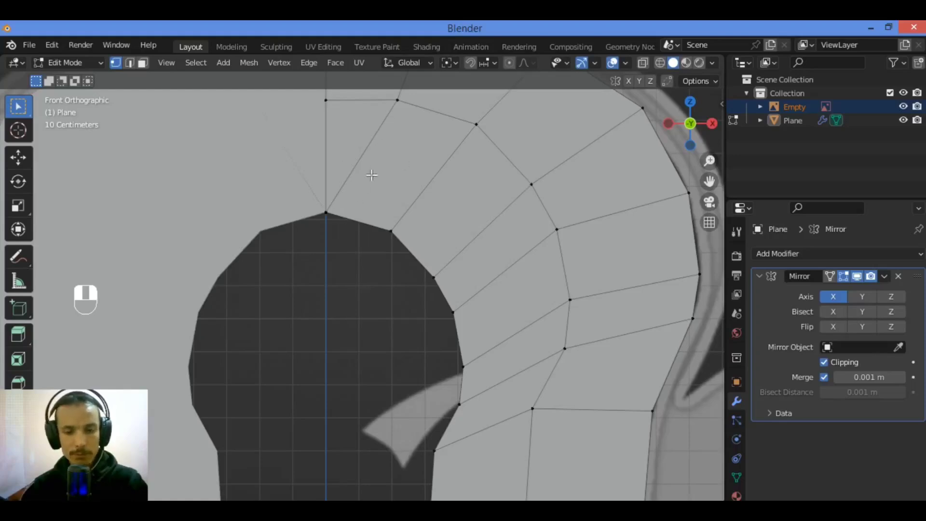
Delete the triangular face beside the centre axis above the opening, together with the opening's top centre vertex
click(343, 199)
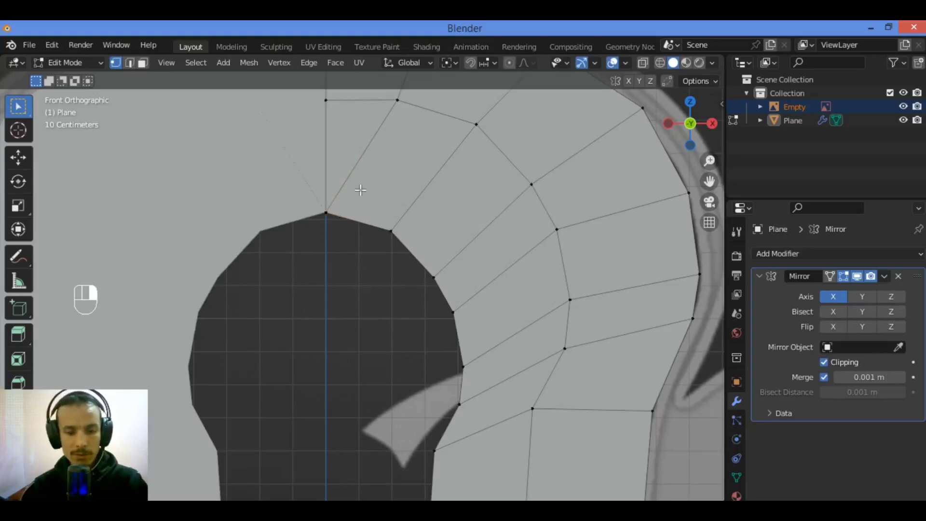
click(340, 218)
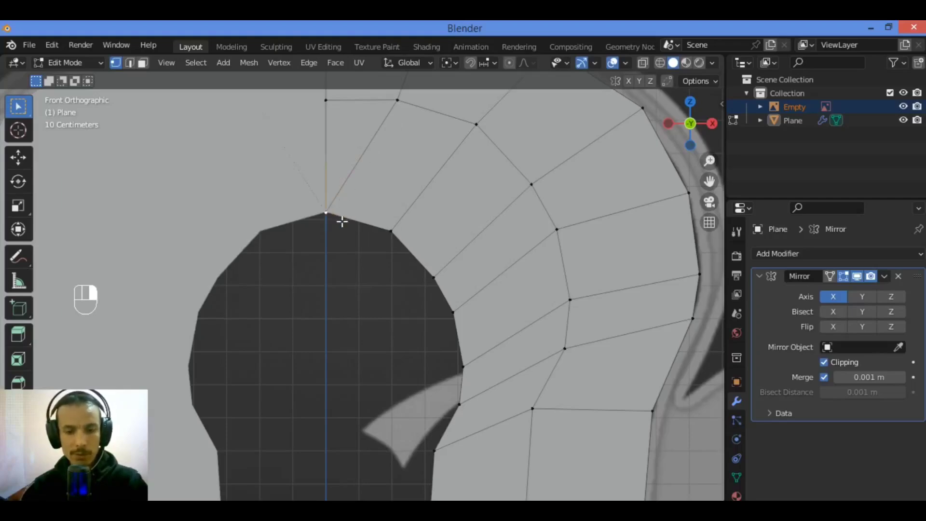
key(x)
click(343, 221)
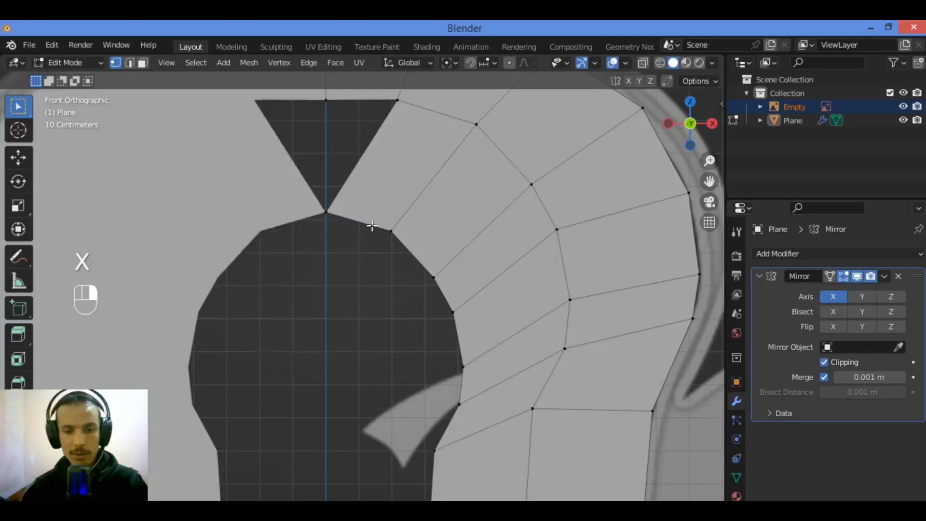
click(340, 204)
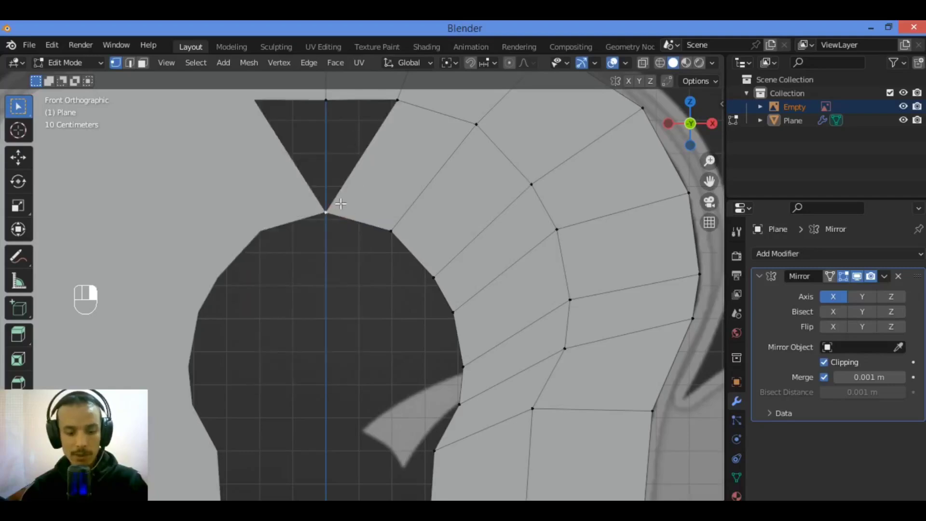
key(x)
click(341, 205)
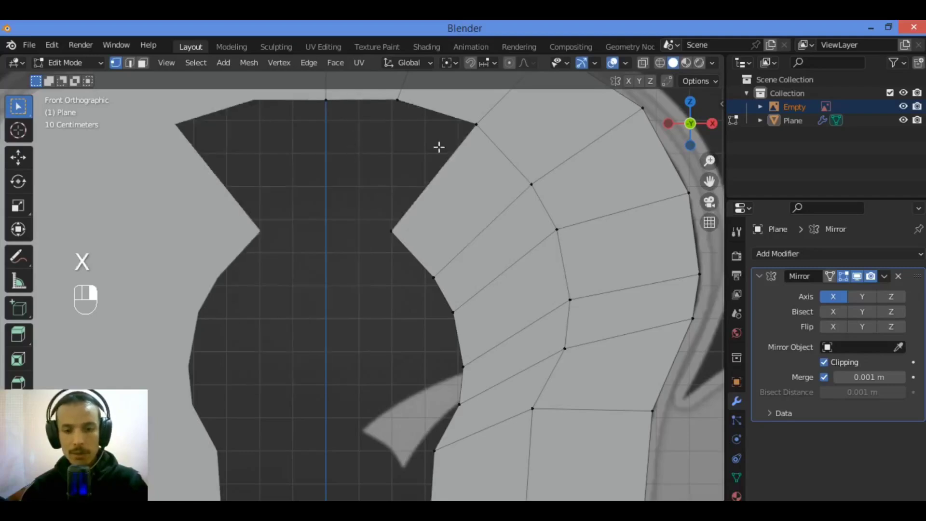
Extrude the middle ring's forehead vertex nearest the centre axis down to the opening and once more across to the axis
click(398, 116)
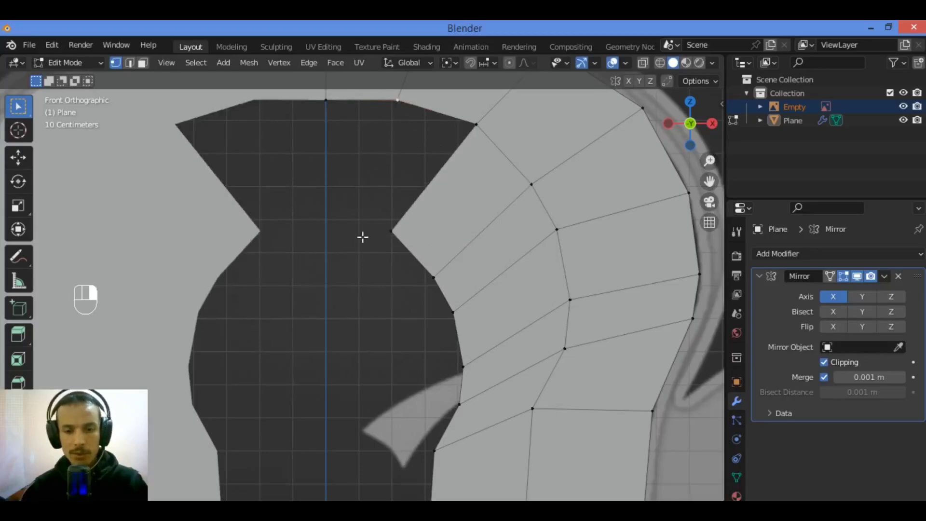
key(e)
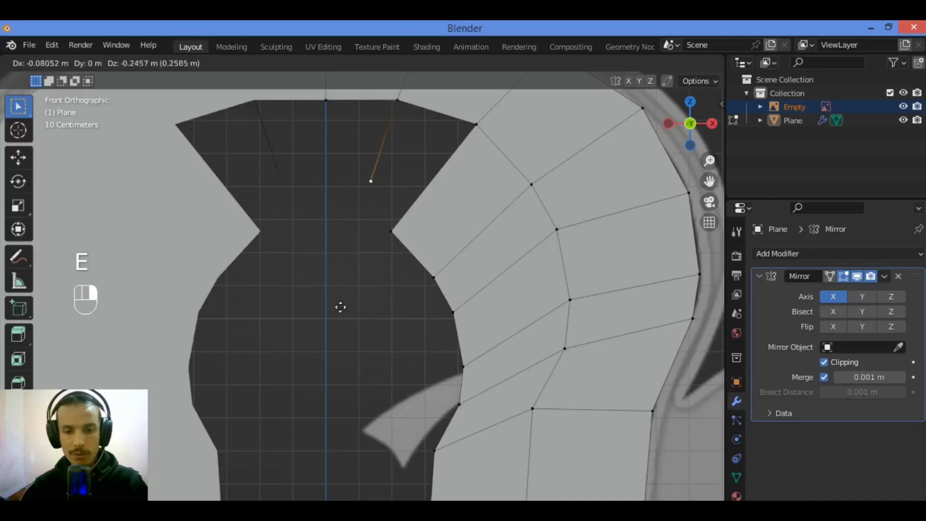
click(333, 348)
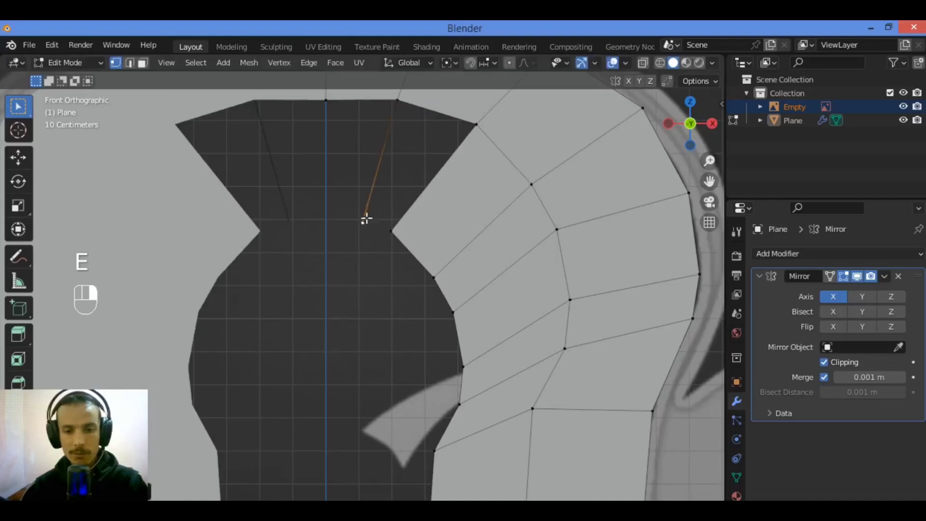
key(e)
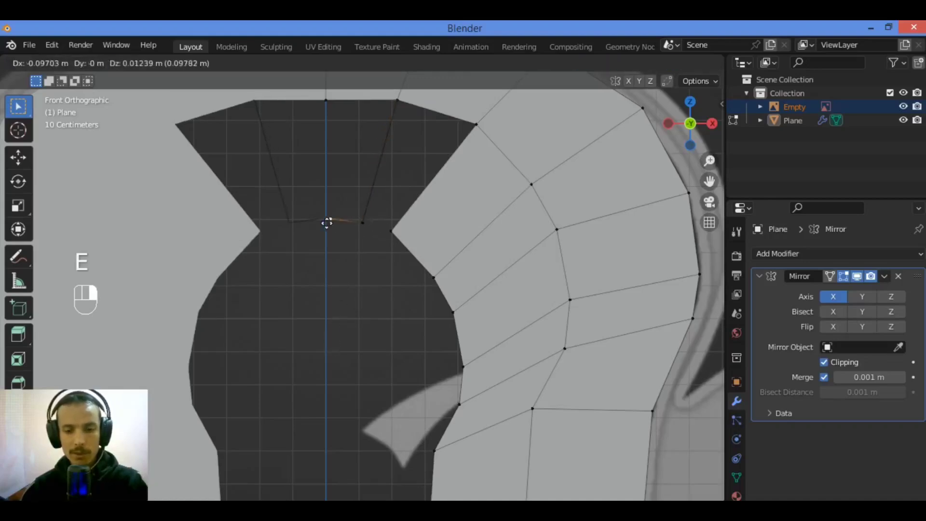
click(318, 222)
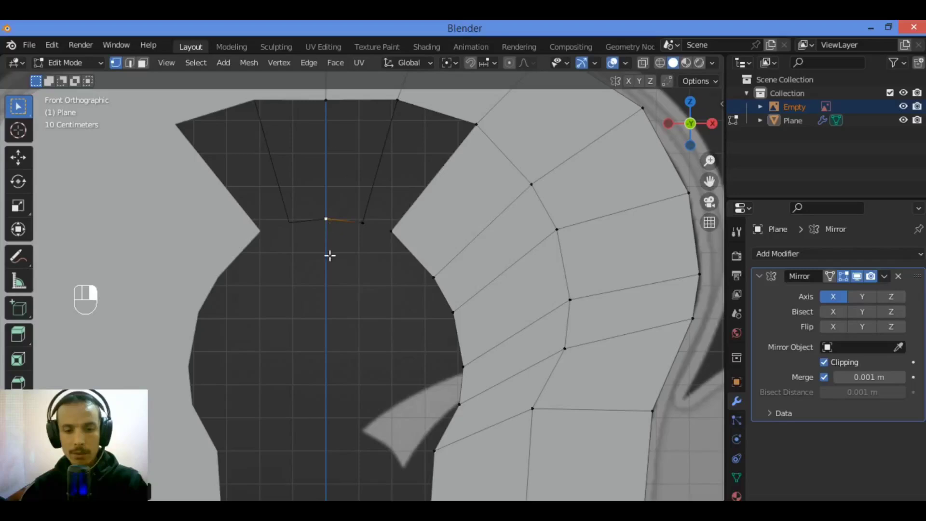
Fill a quad face between the two extruded forehead vertices and the ring edge beside the centre axis
click(335, 100)
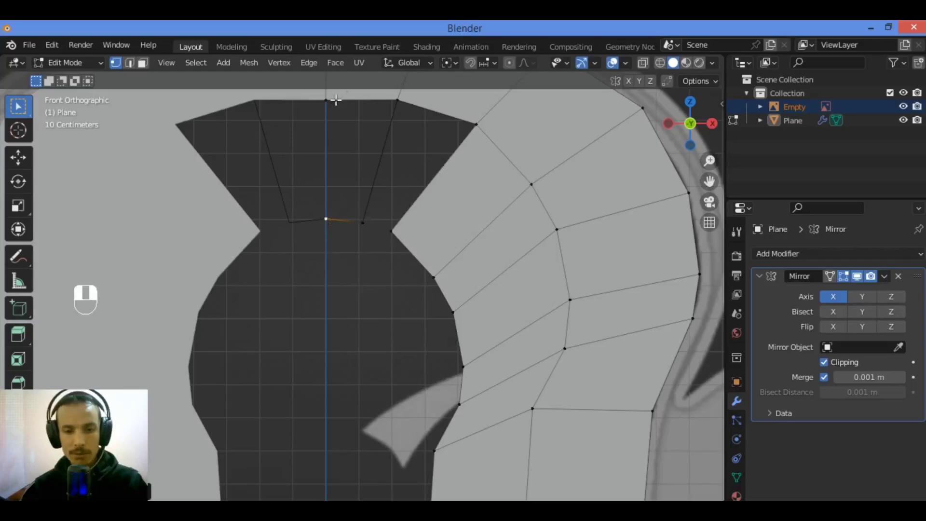
shift+click(374, 188)
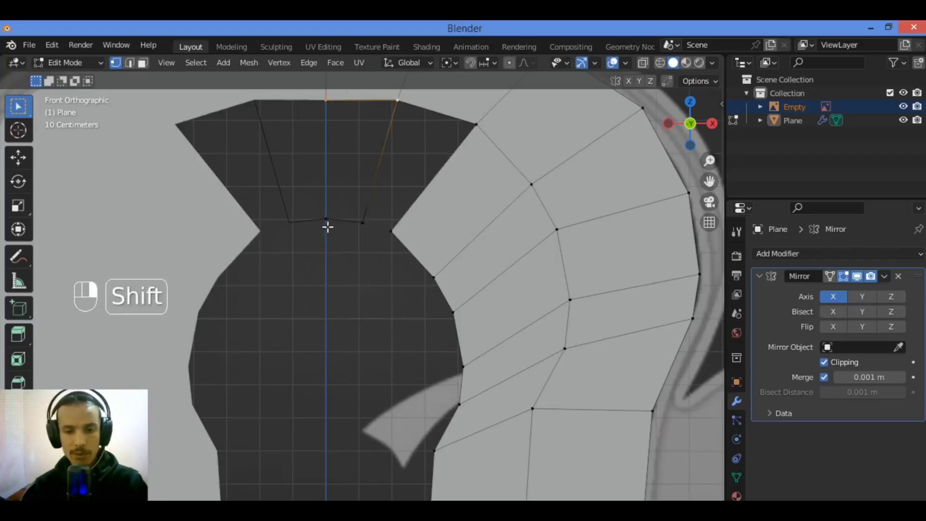
shift+click(356, 222)
key(f)
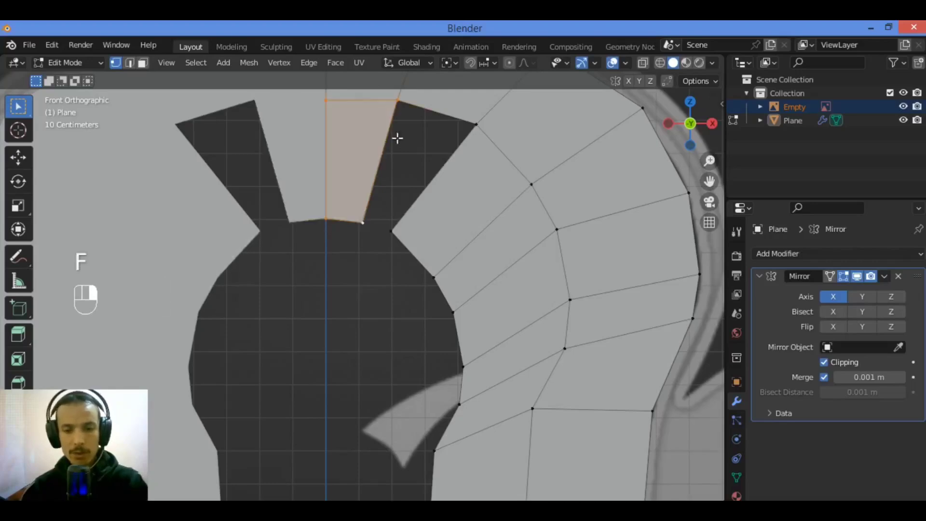
Fill the gap between the new centre face and the adjacent inner ring face at the top of the opening
click(403, 103)
shift+click(472, 124)
shift+click(394, 227)
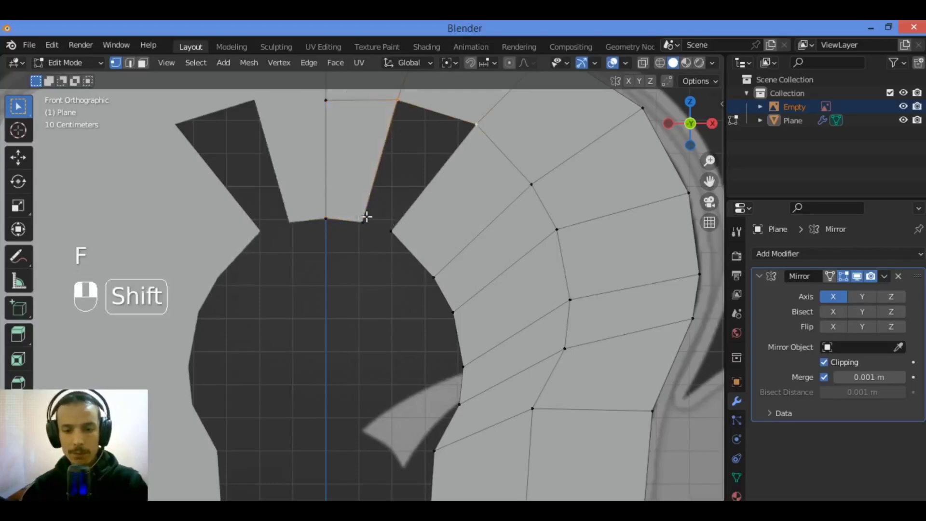
shift+click(368, 203)
key(f)
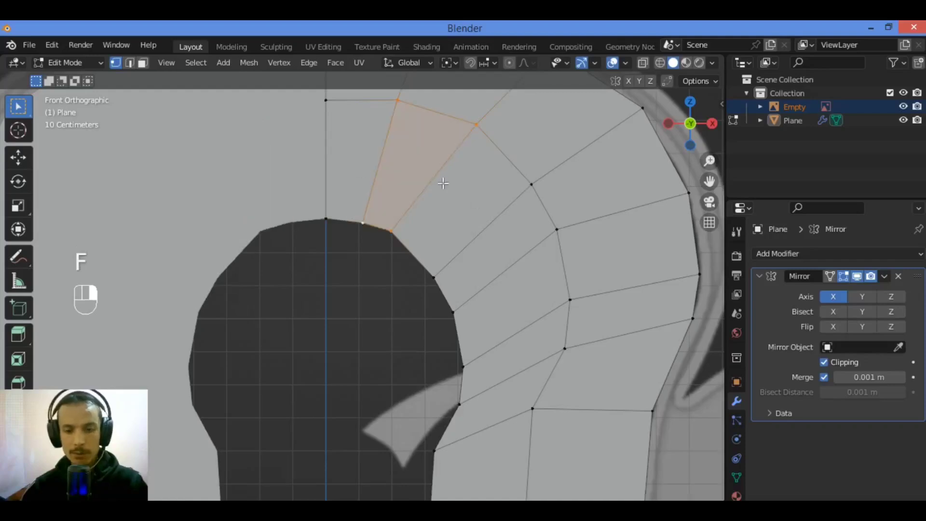
Extrude the opening's boundary vertices inward as a new ring, leaving out the two on the centre axis, and scale the ring down
scroll(442, 301, down, 1)
drag(709, 182, 727, 92)
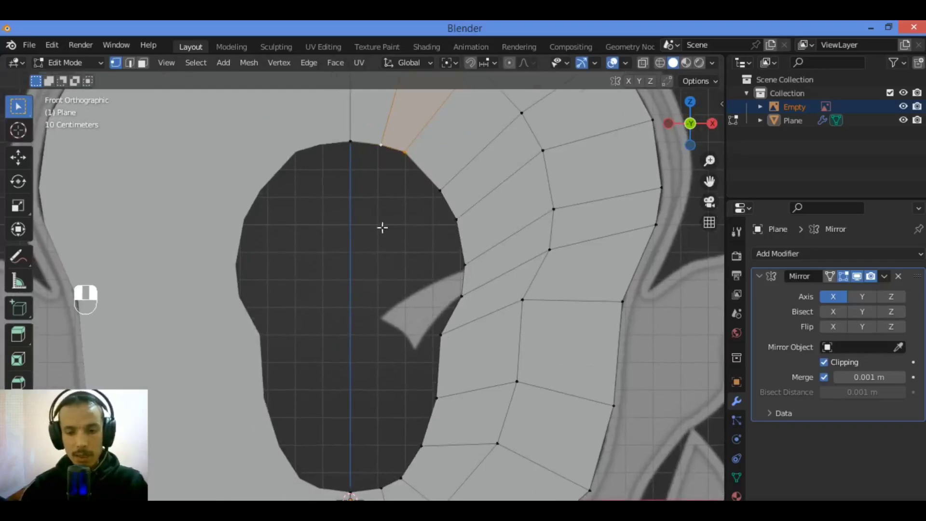
click(351, 141)
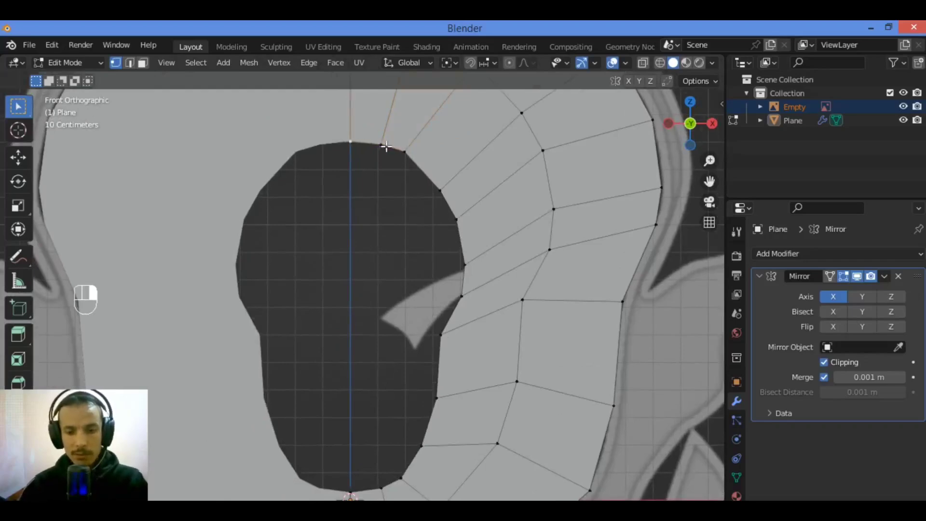
click(381, 144)
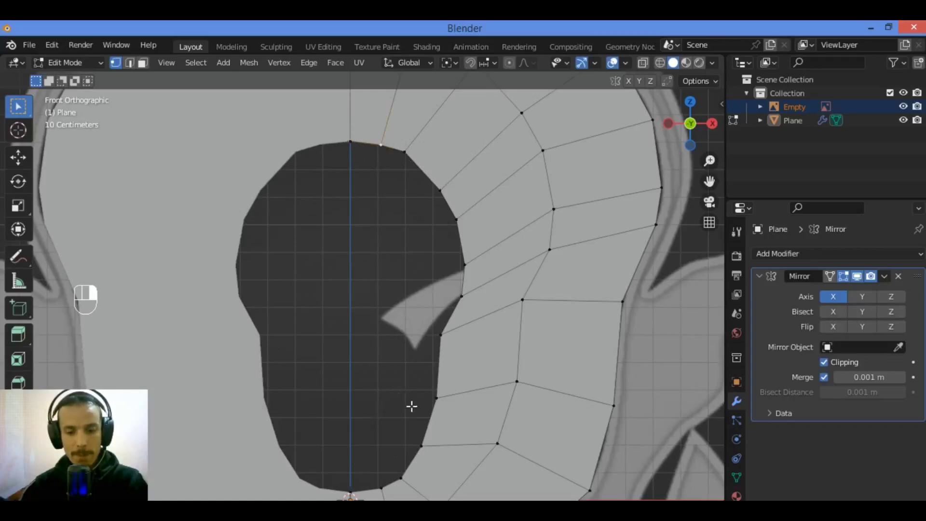
shift+click(381, 487)
right_click(387, 150)
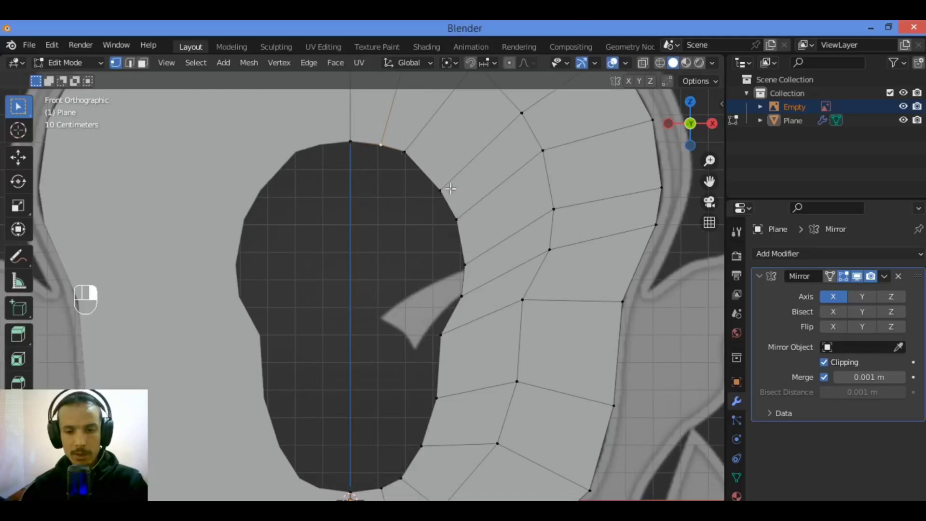
ctrl+right_click(382, 488)
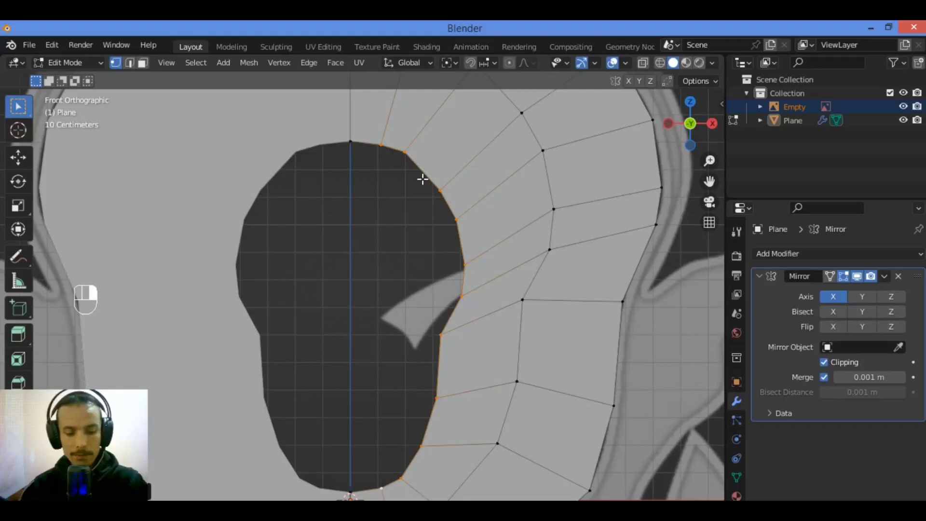
key(e)
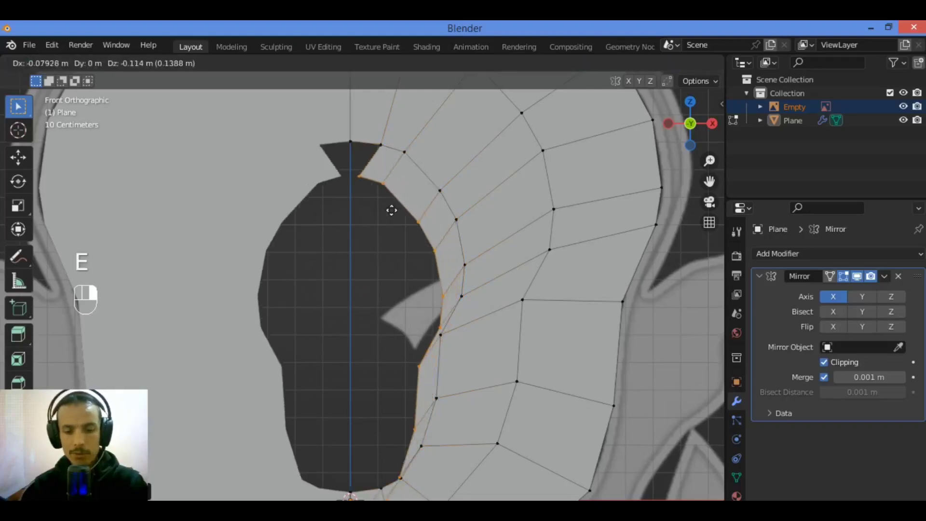
click(391, 198)
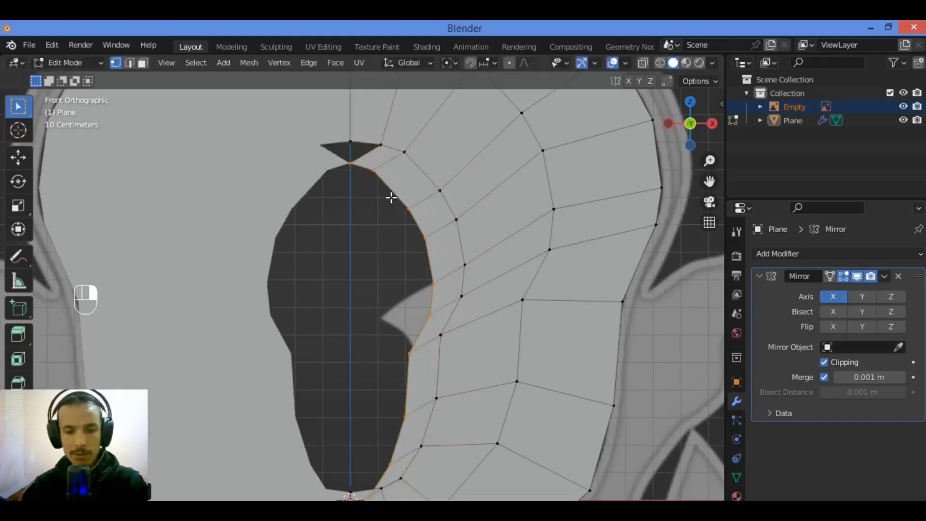
key(s)
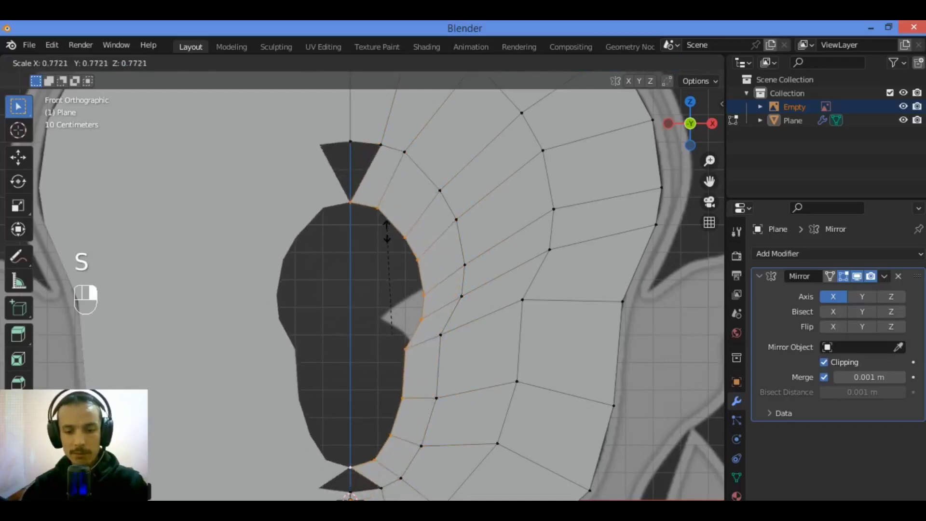
click(385, 238)
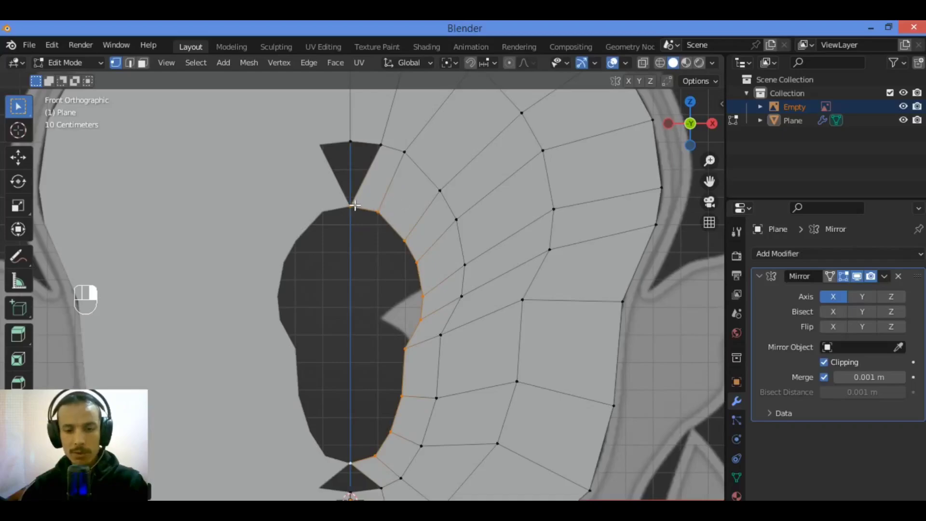
Delete the newest ring's top vertex on the centre axis, together with the faces attached to it
scroll(355, 205, up, 1)
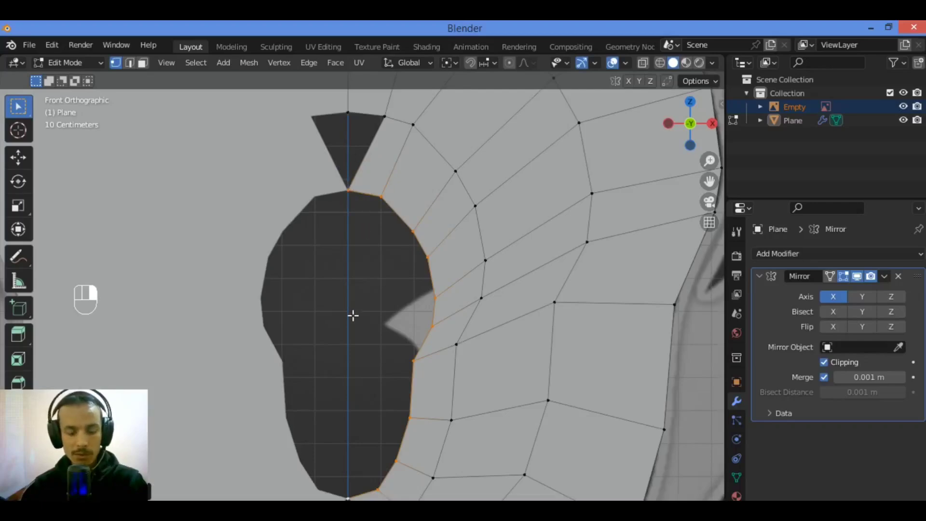
click(368, 213)
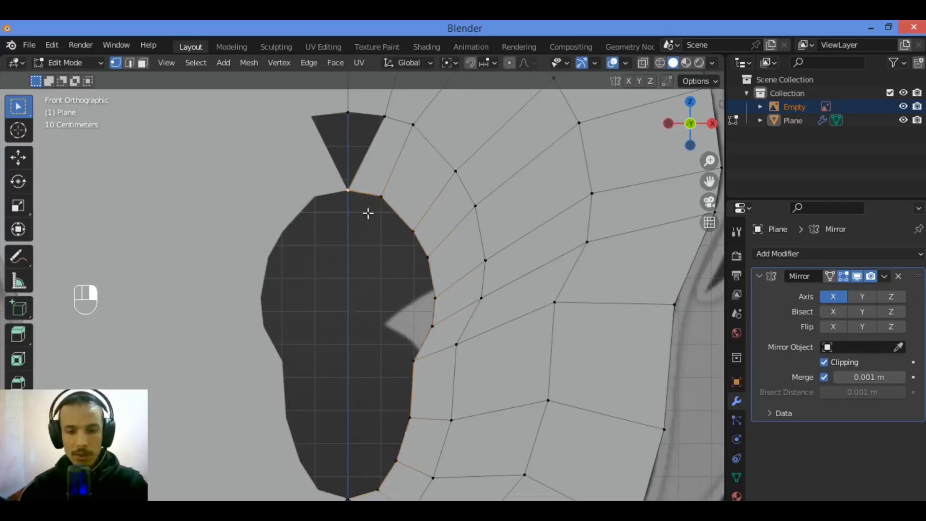
key(g)
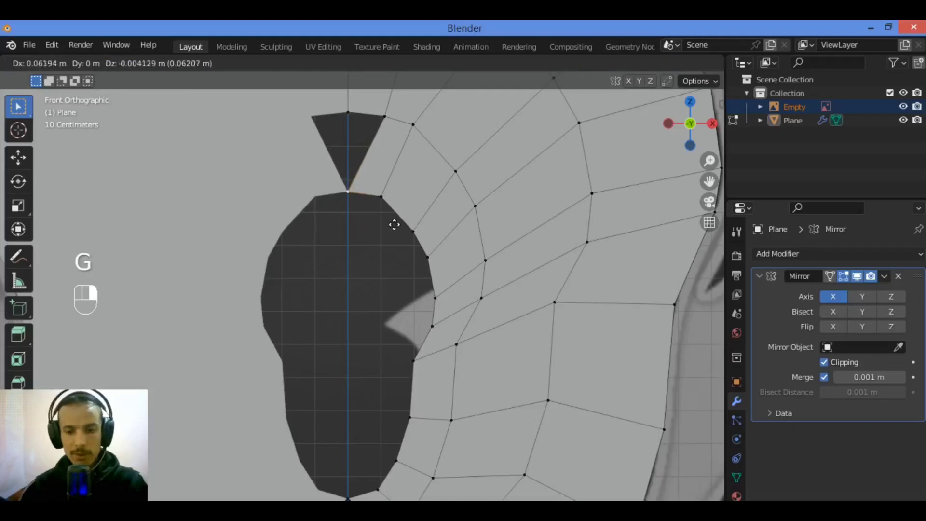
click(364, 194)
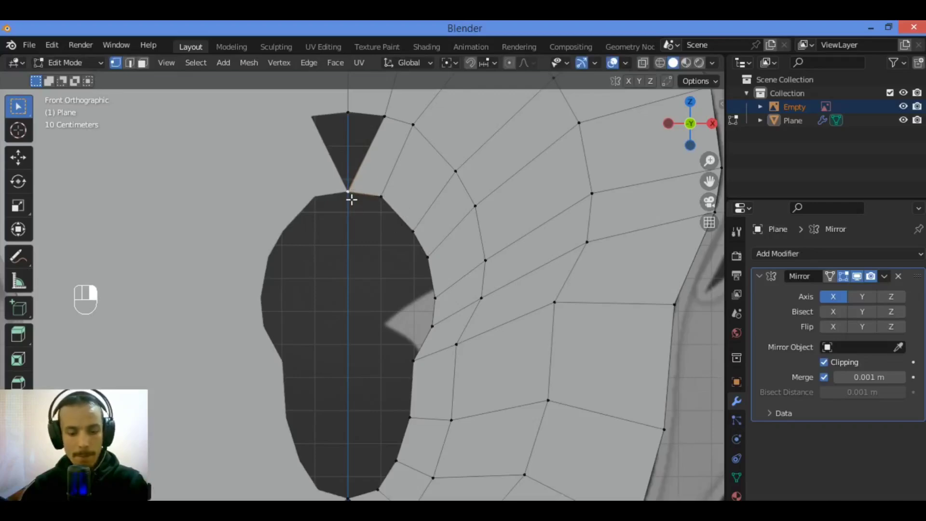
key(x)
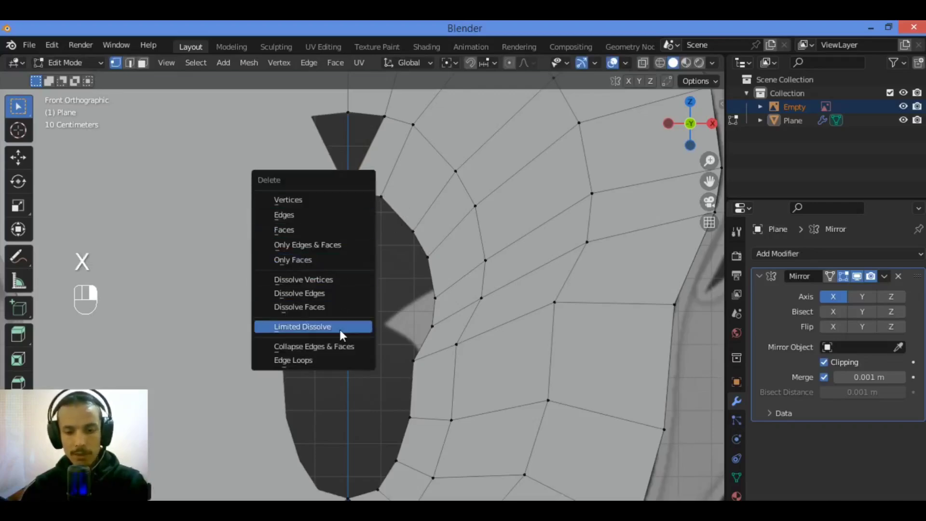
click(335, 203)
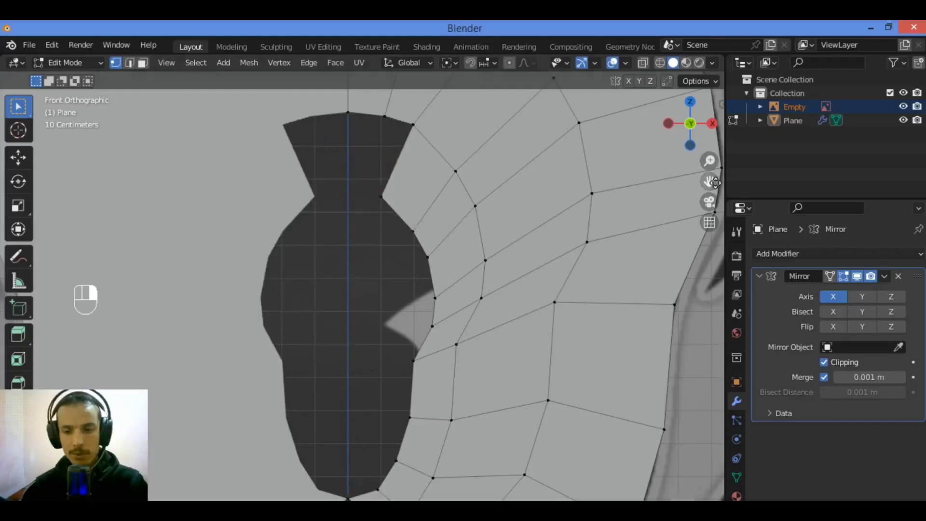
Delete the newest ring's bottom vertex on the centre axis, together with its attached faces
drag(709, 181, 701, 195)
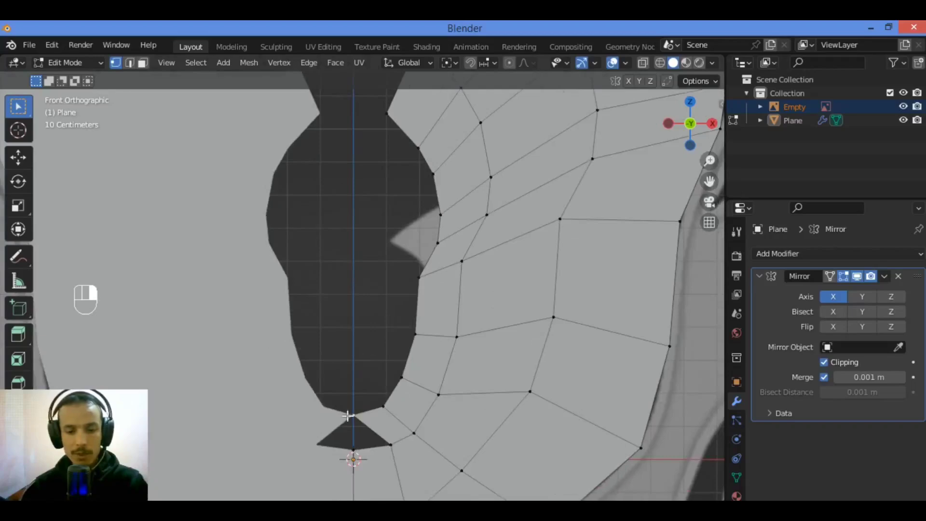
key(x)
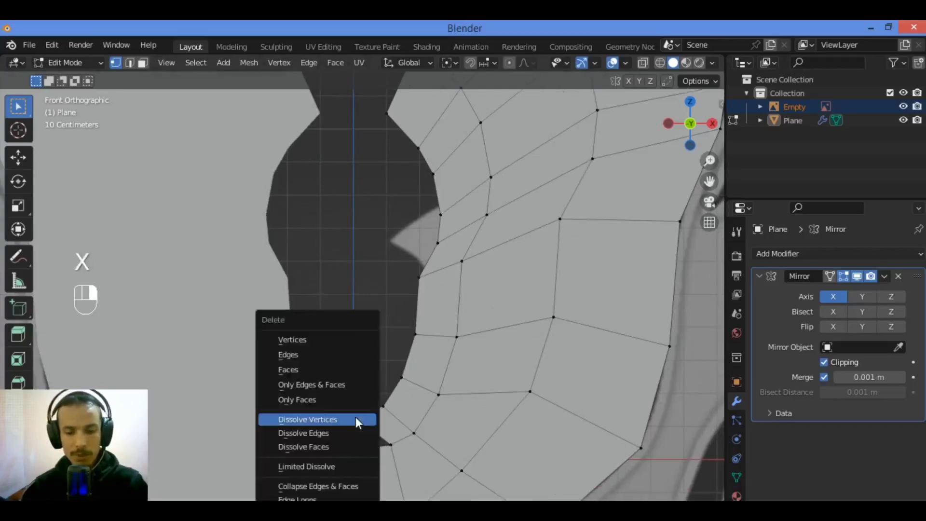
click(357, 340)
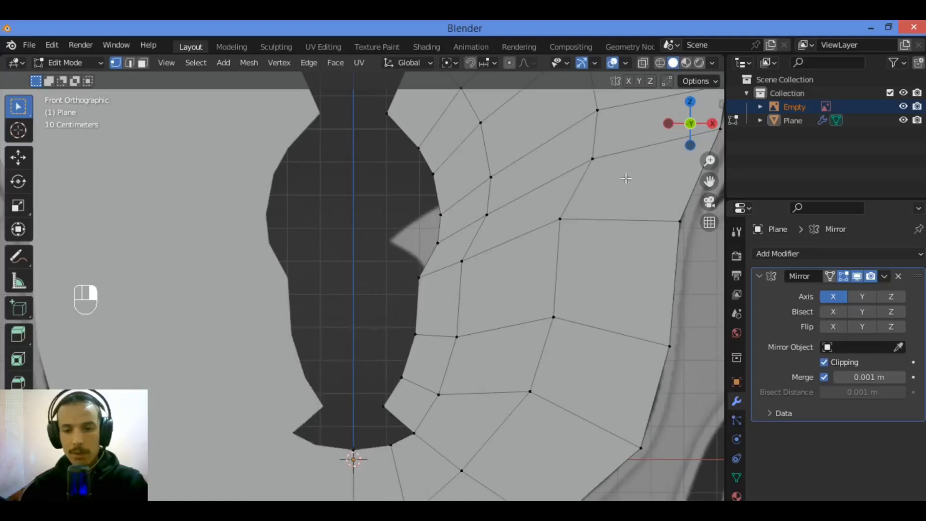
Move the inner ring vertex just below the grey notch outward, and shift the adjacent middle ring vertex slightly outward and down
drag(709, 182, 710, 246)
scroll(665, 168, down, 1)
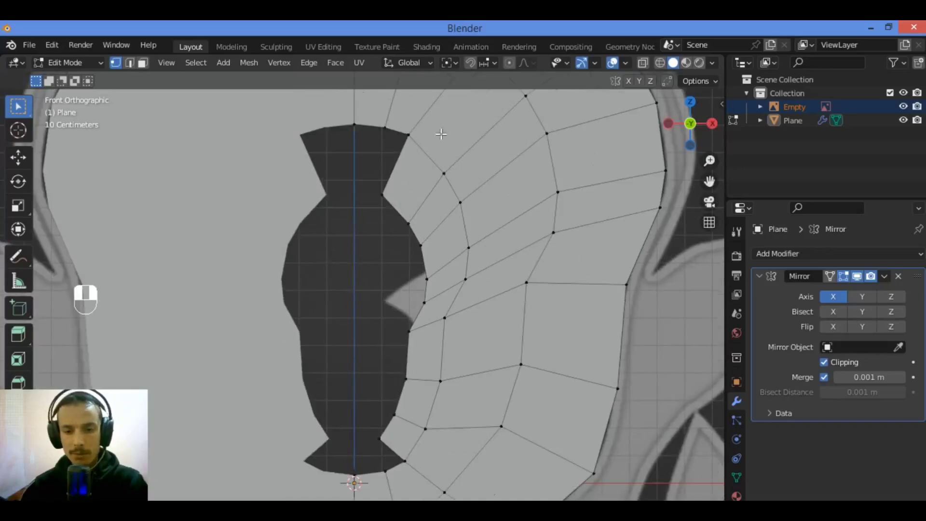
click(453, 316)
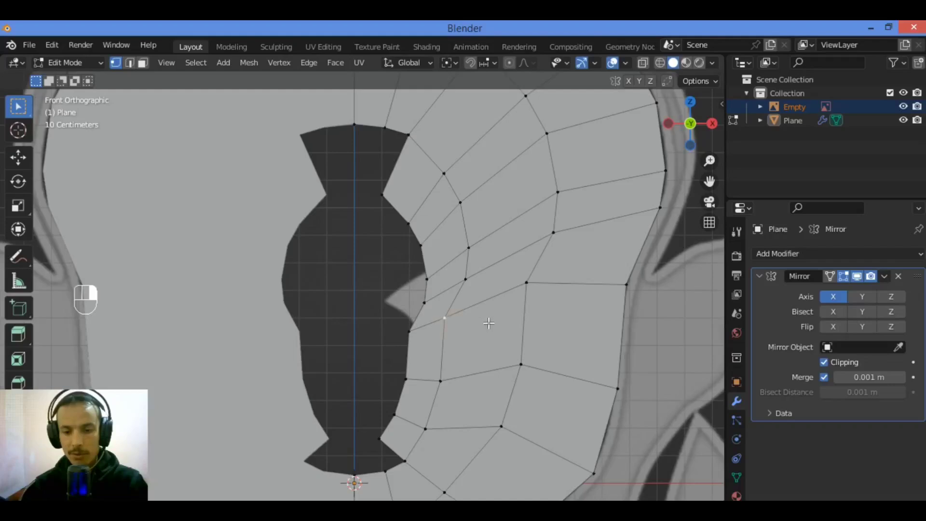
key(g)
click(507, 341)
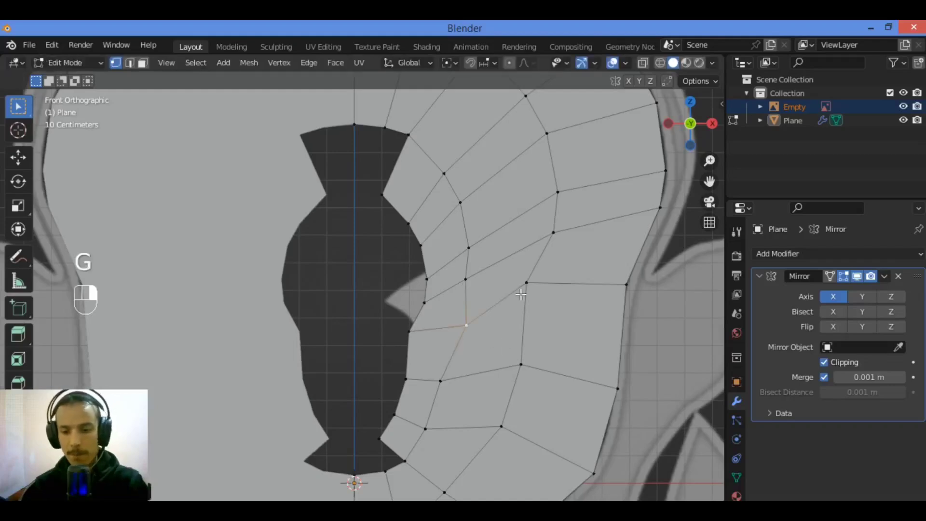
click(534, 291)
key(g)
key(g)
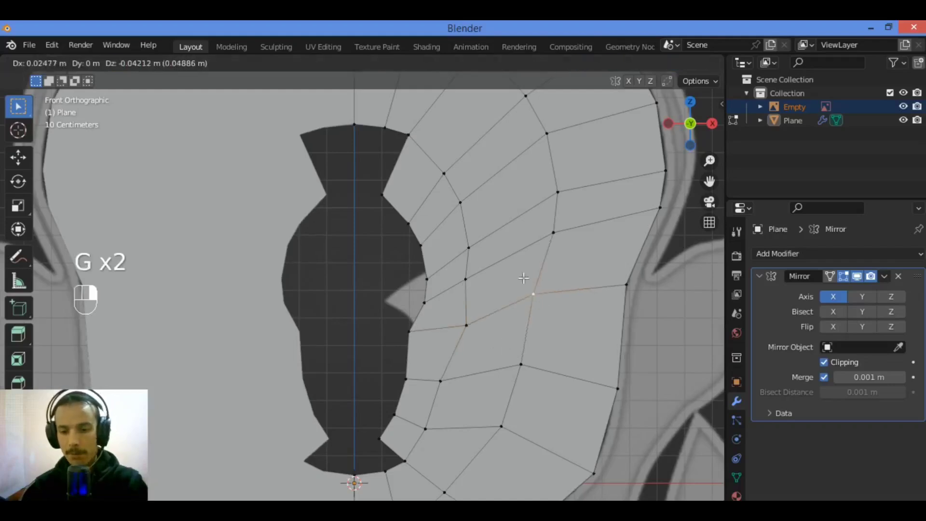
click(534, 296)
Move the four inner ring vertices beside the upper half of the opening outward to round and widen the ring
click(447, 178)
key(g)
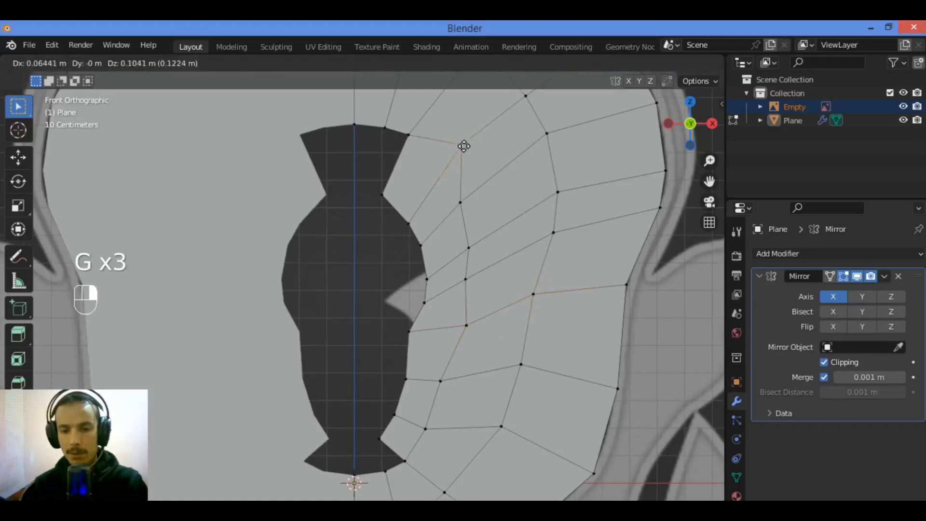
click(463, 145)
click(475, 182)
key(g)
click(492, 190)
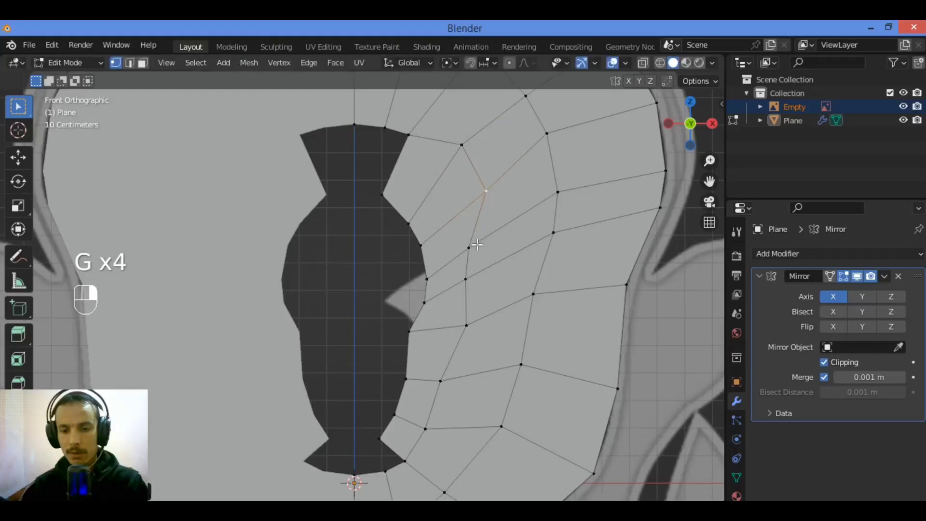
click(475, 245)
key(g)
click(496, 238)
click(467, 279)
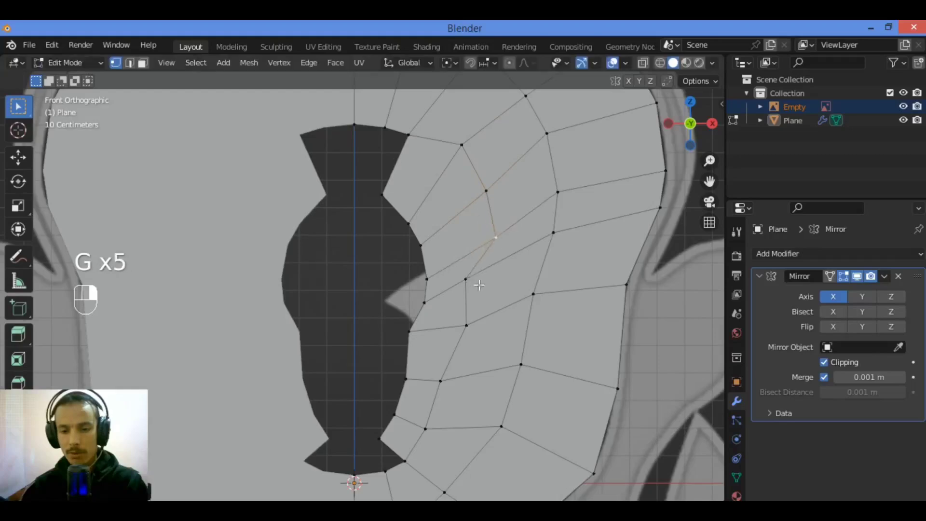
key(g)
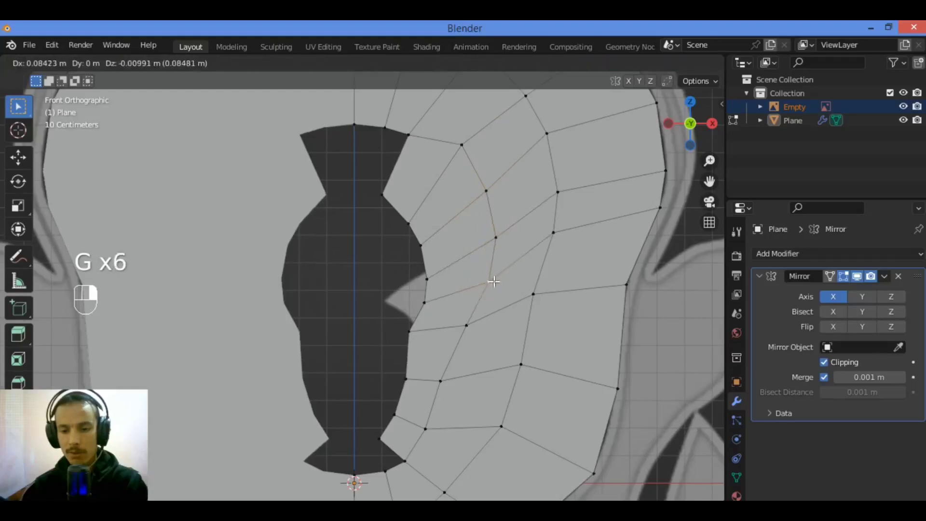
click(493, 279)
Move the four middle ring vertices along the cheek and lower jaw outward and down towards the outer outline
click(534, 294)
key(g)
click(550, 312)
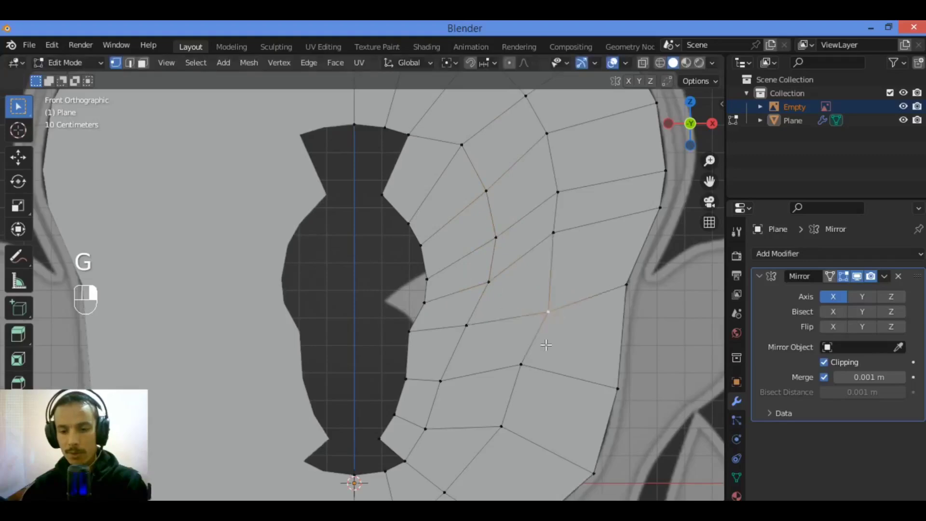
click(522, 364)
key(g)
click(542, 375)
click(502, 426)
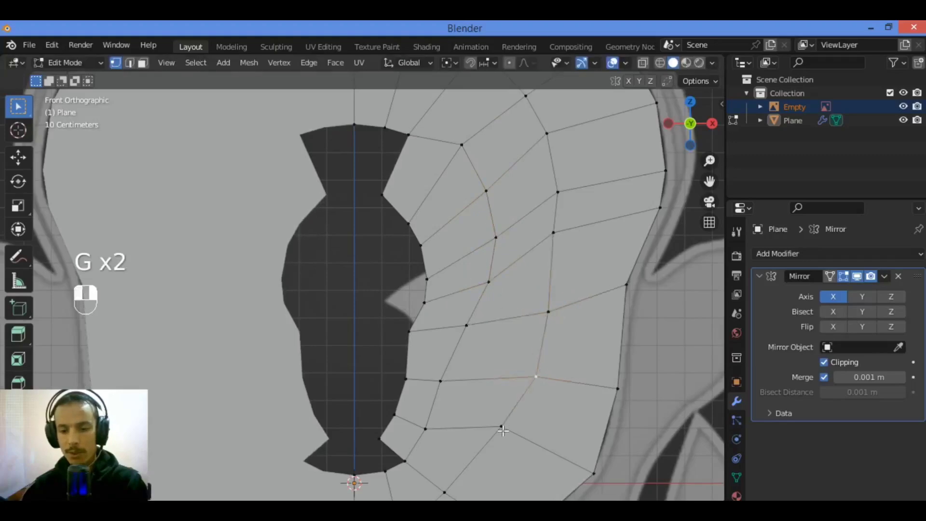
key(g)
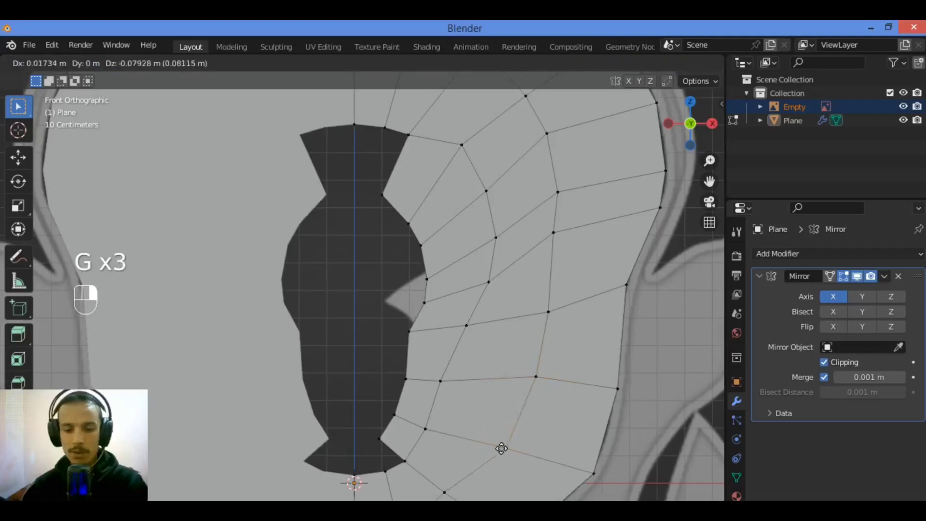
click(508, 453)
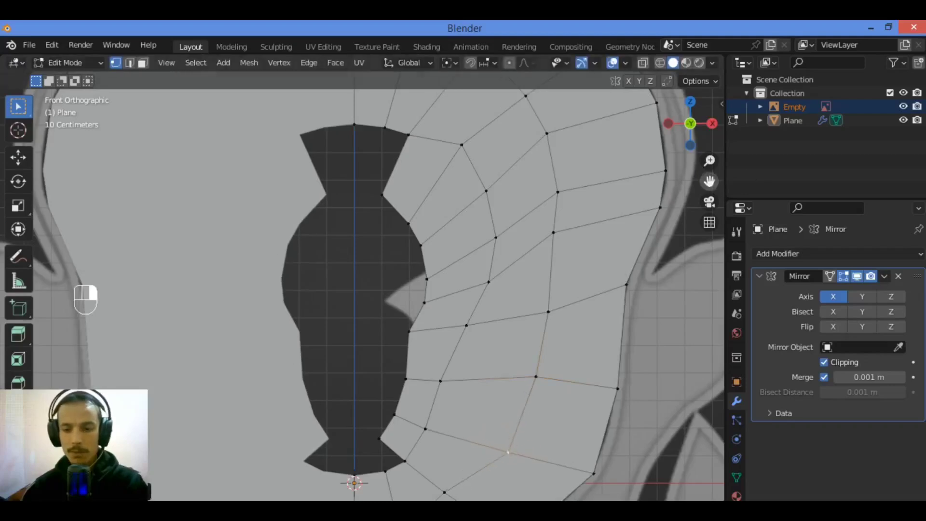
drag(710, 182, 708, 86)
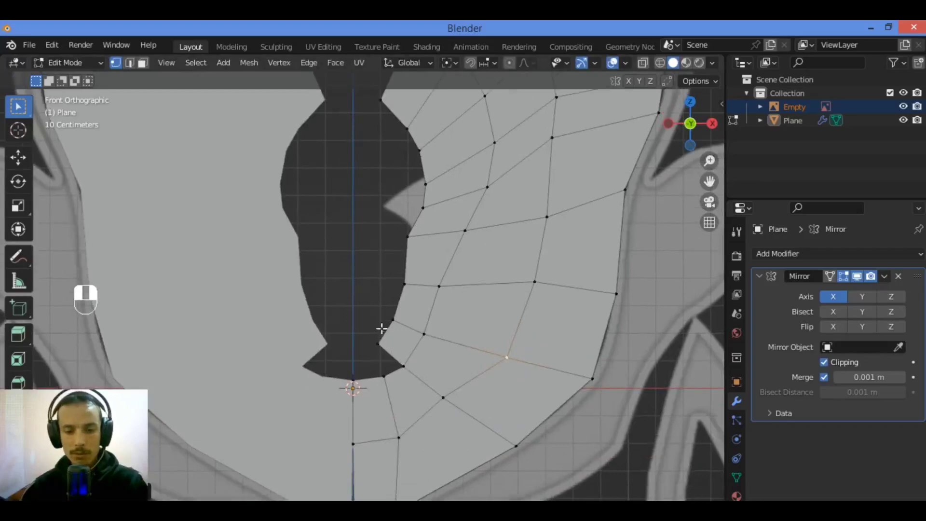
click(444, 398)
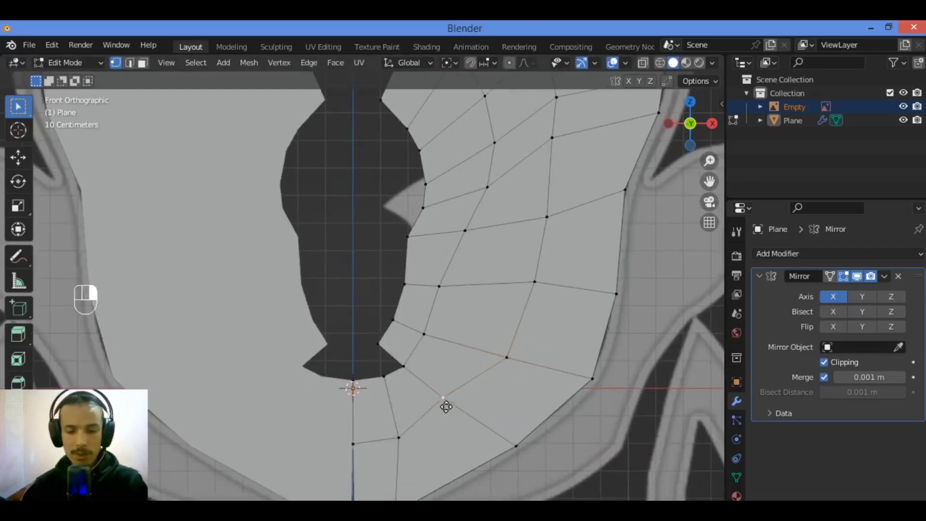
key(g)
click(455, 410)
Widen the inner ring's bottom by moving its corner vertex outward and the two vertices at and beside the centre axis down
click(405, 367)
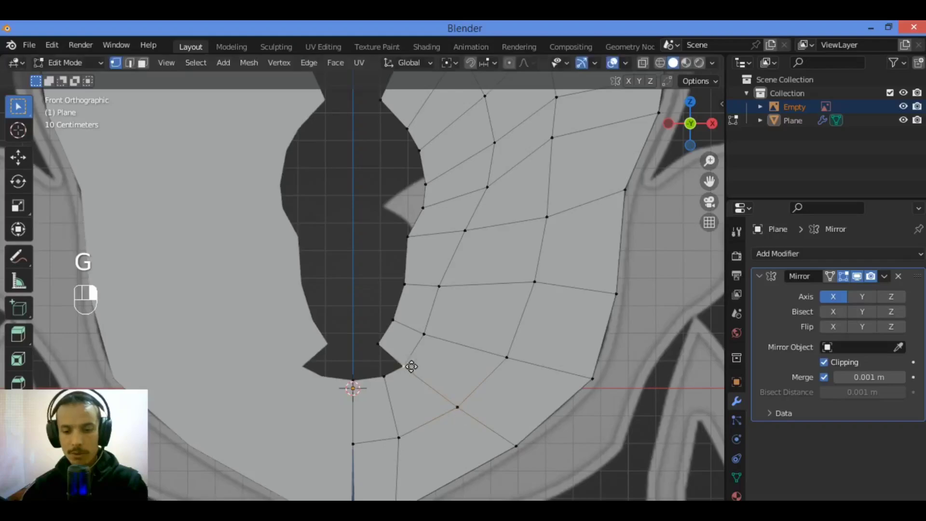
key(g)
click(424, 368)
click(384, 376)
key(g)
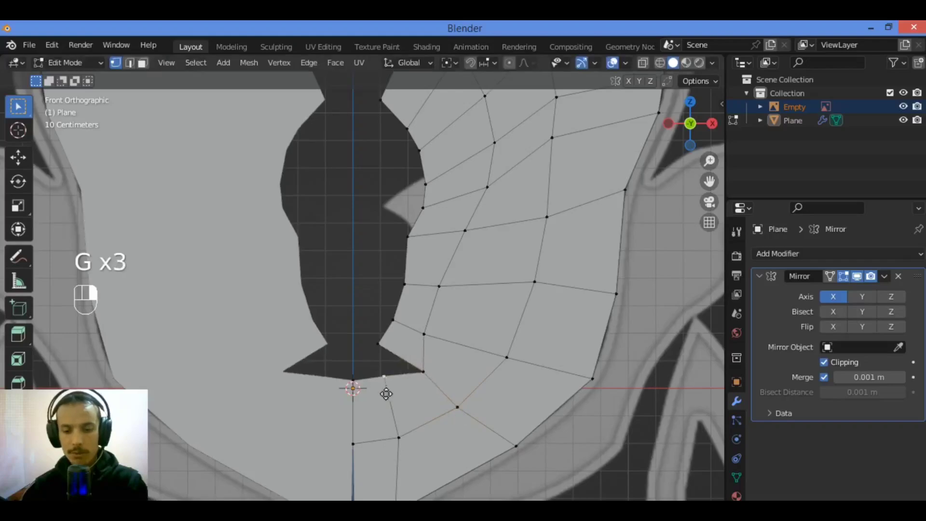
click(385, 396)
click(353, 389)
key(g)
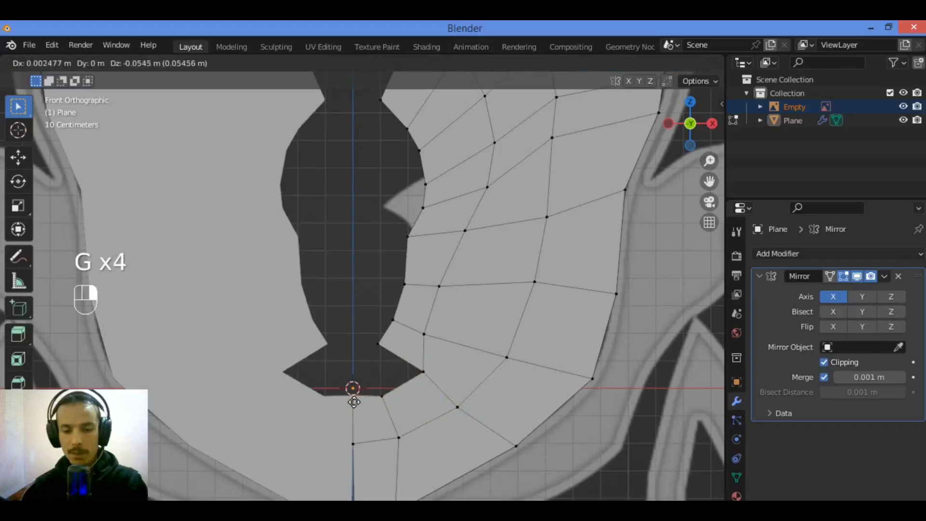
click(354, 403)
Move the two inner ring vertices beside the lower half of the opening outward and slightly up to smooth the ring
click(424, 334)
key(g)
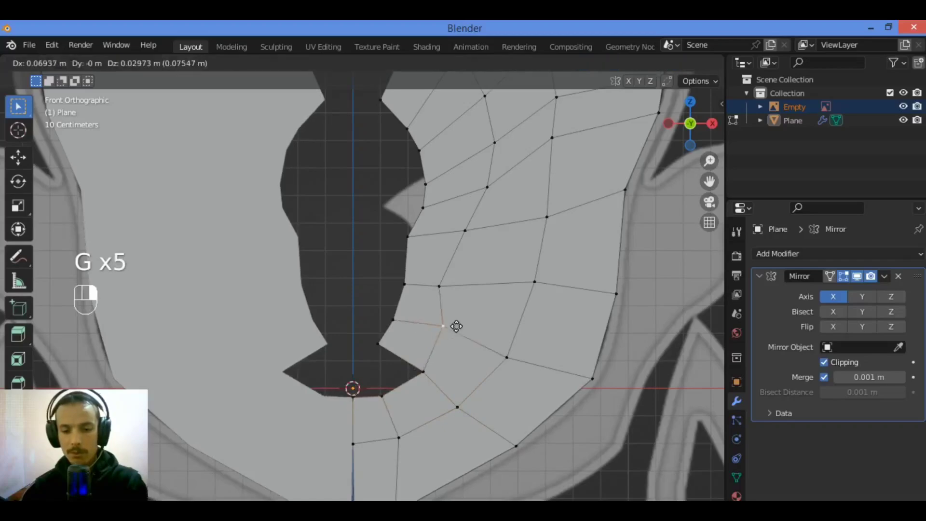
click(471, 326)
click(444, 288)
key(g)
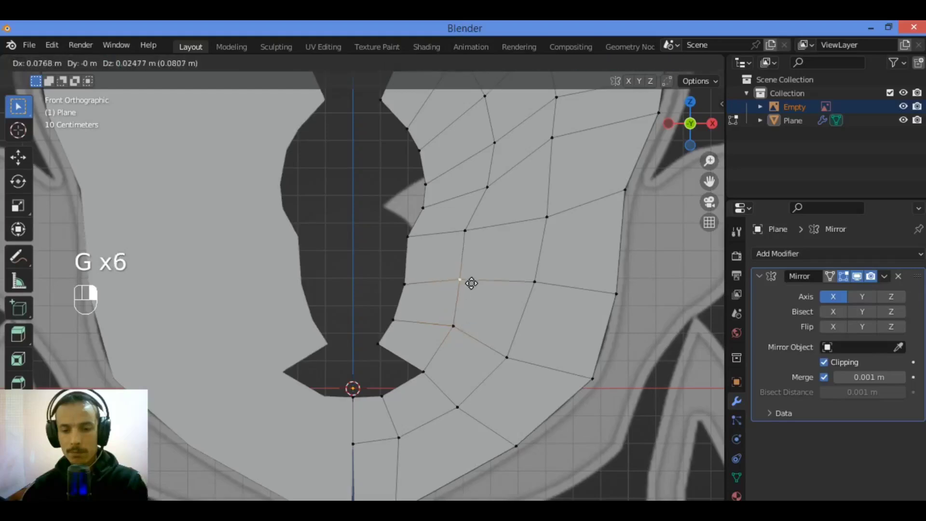
click(471, 282)
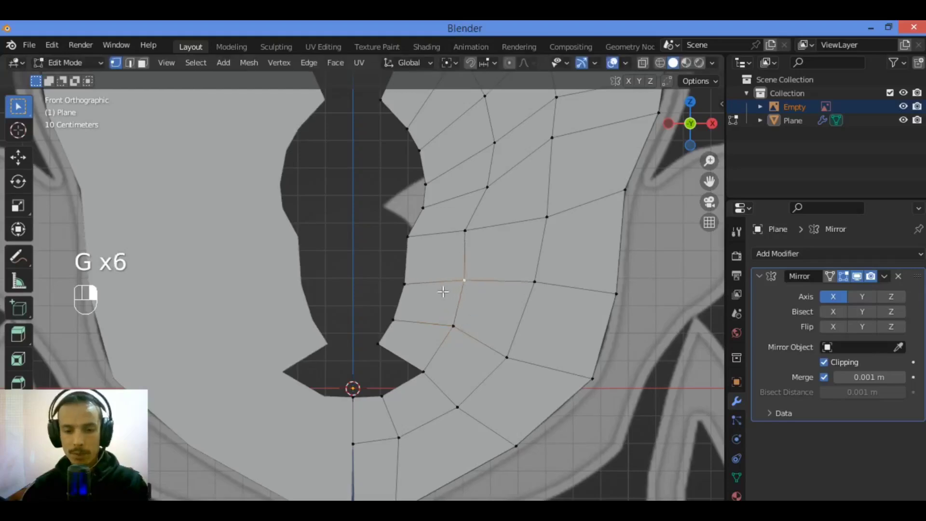
scroll(425, 268, down, 3)
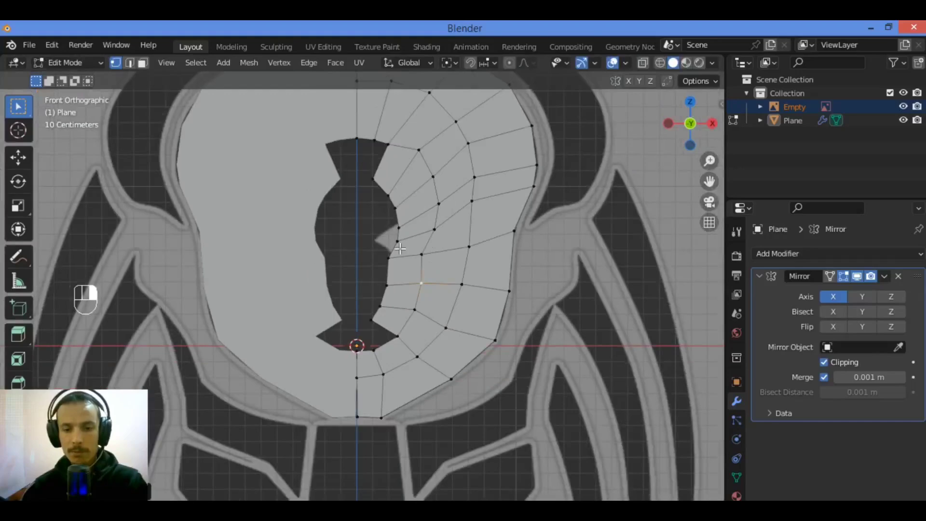